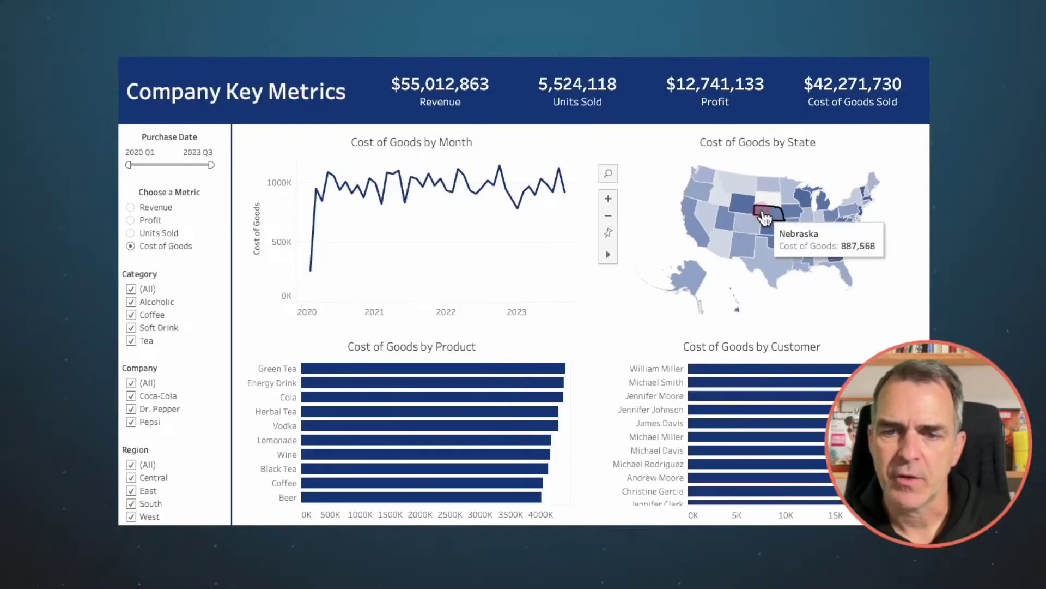
- Filter the dashboard to Nebraska and September 2021, then set the metric back to Revenue
left_click(765, 216)
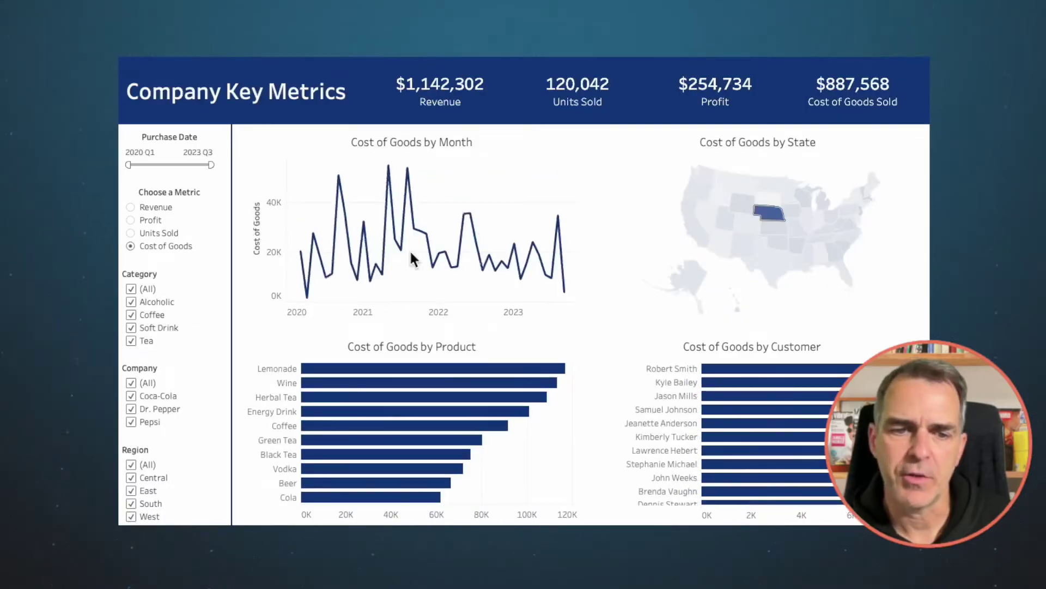
left_click(425, 232)
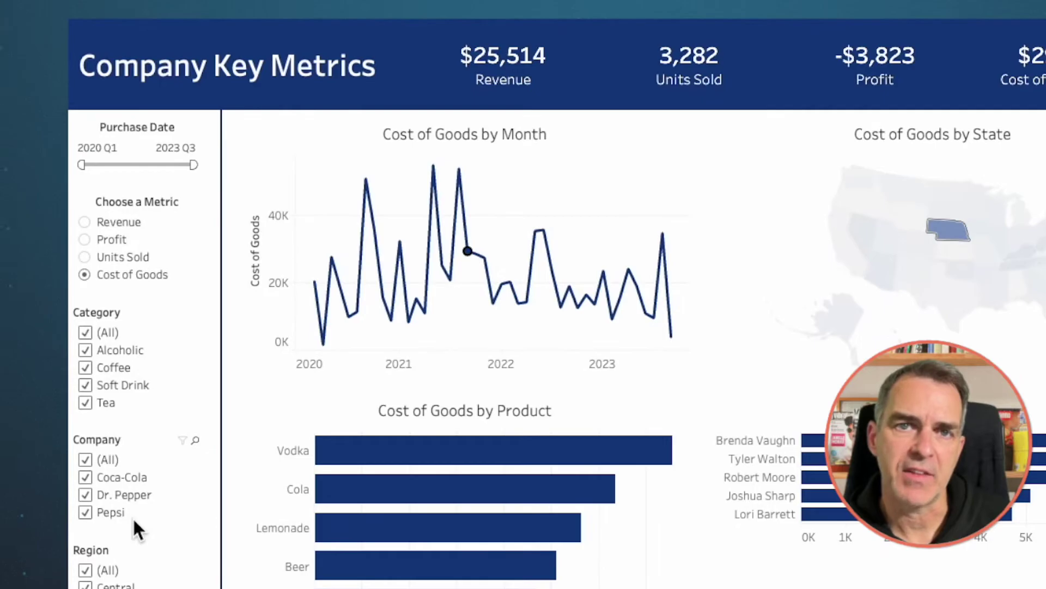
left_click(85, 221)
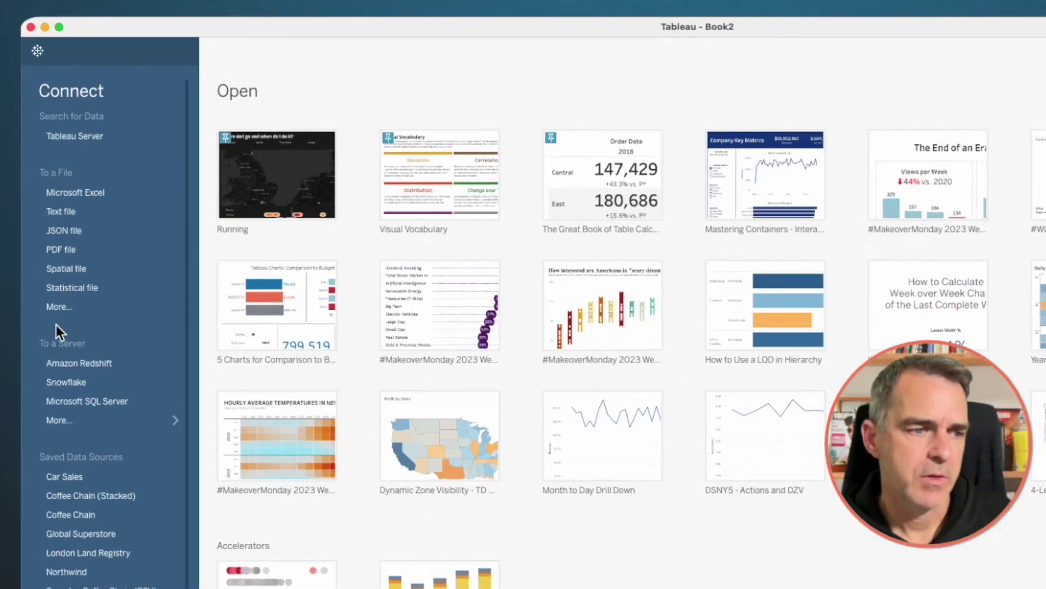
- Connect to the soft_drink_sales.csv text file
left_click(57, 307)
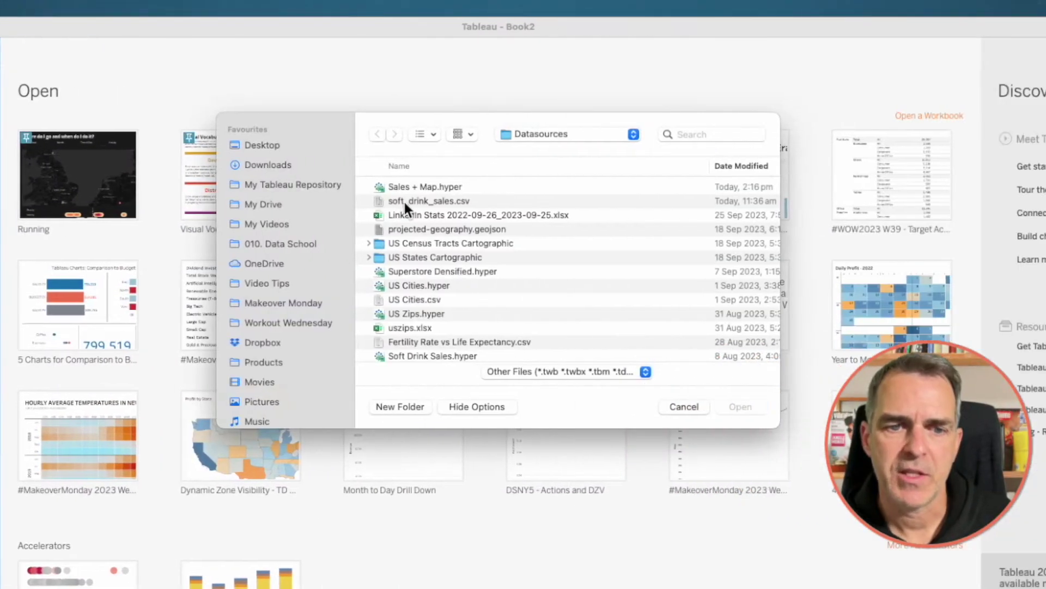
left_click(404, 202)
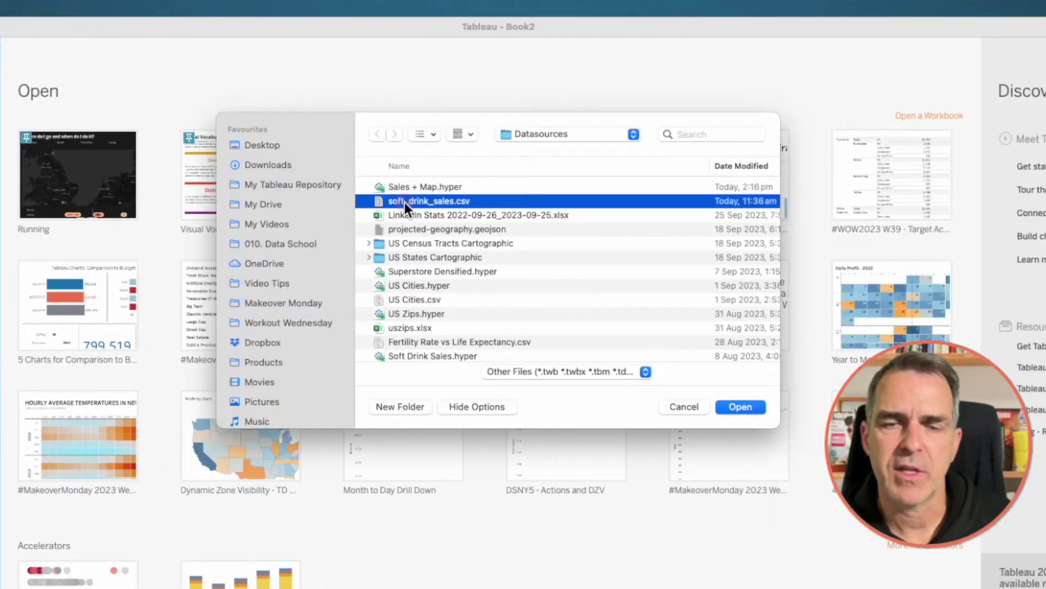
left_click(750, 406)
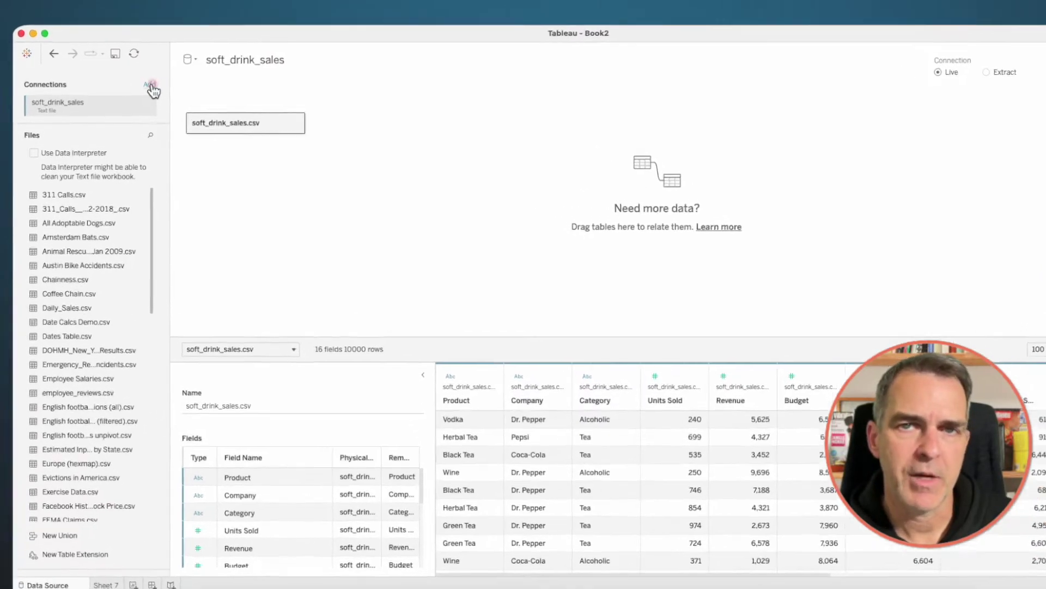
- Add the US states shapefile as a second, spatial file connection
left_click(139, 89)
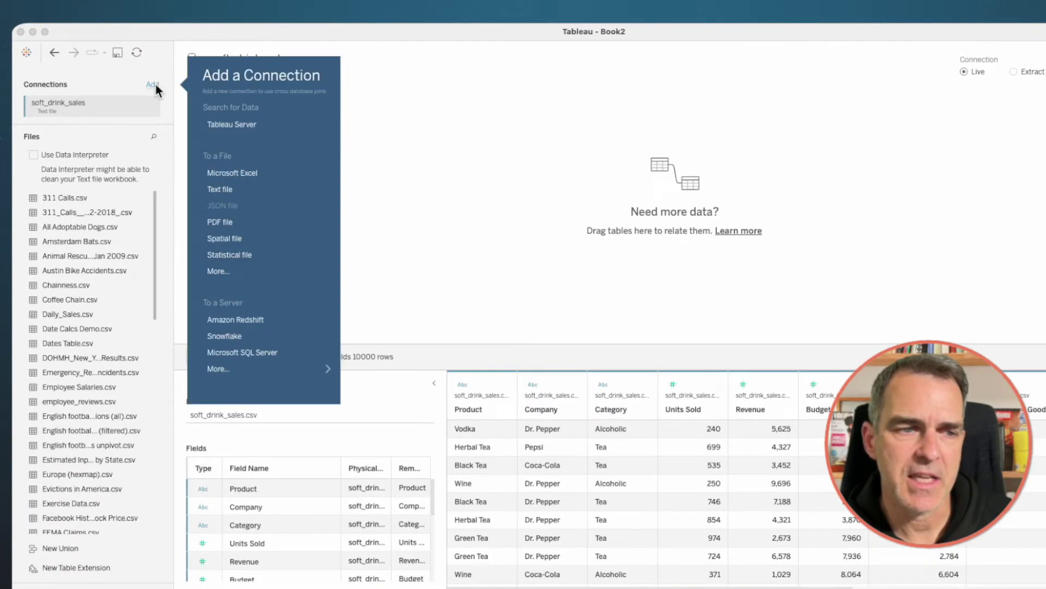
left_click(228, 238)
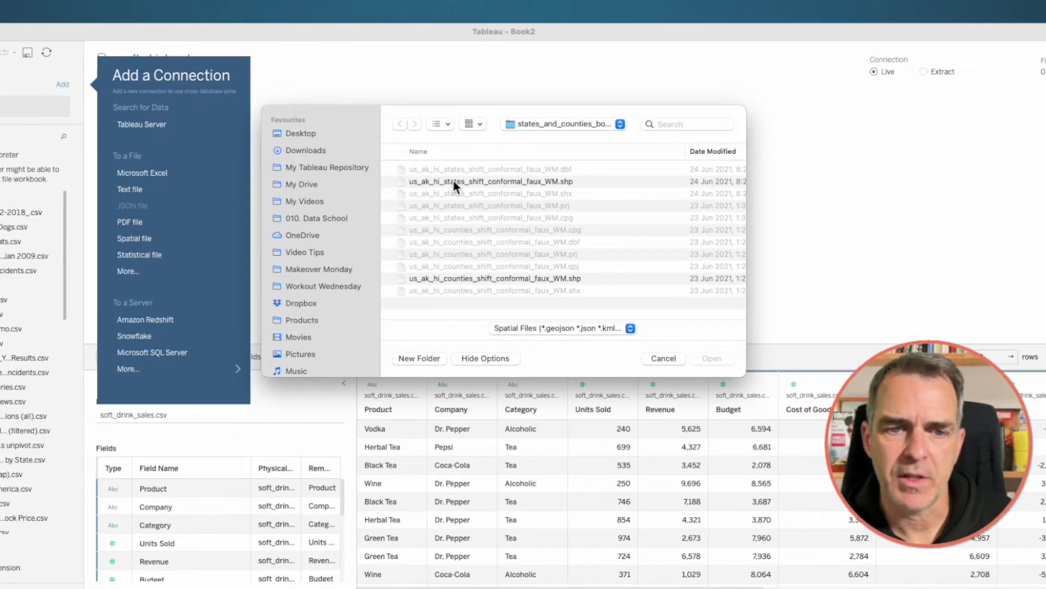
left_click(453, 180)
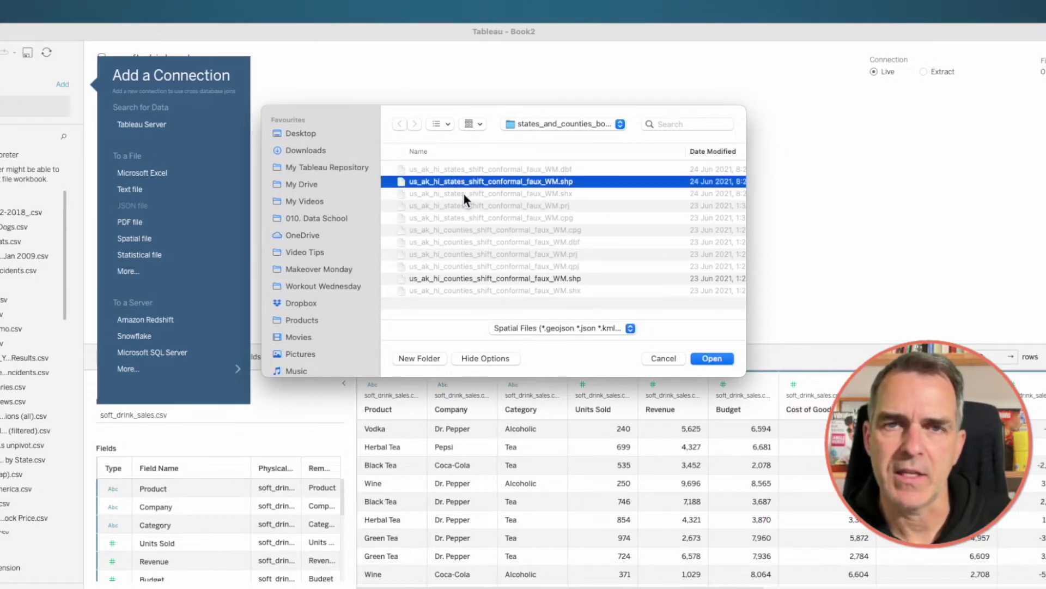
left_click(710, 358)
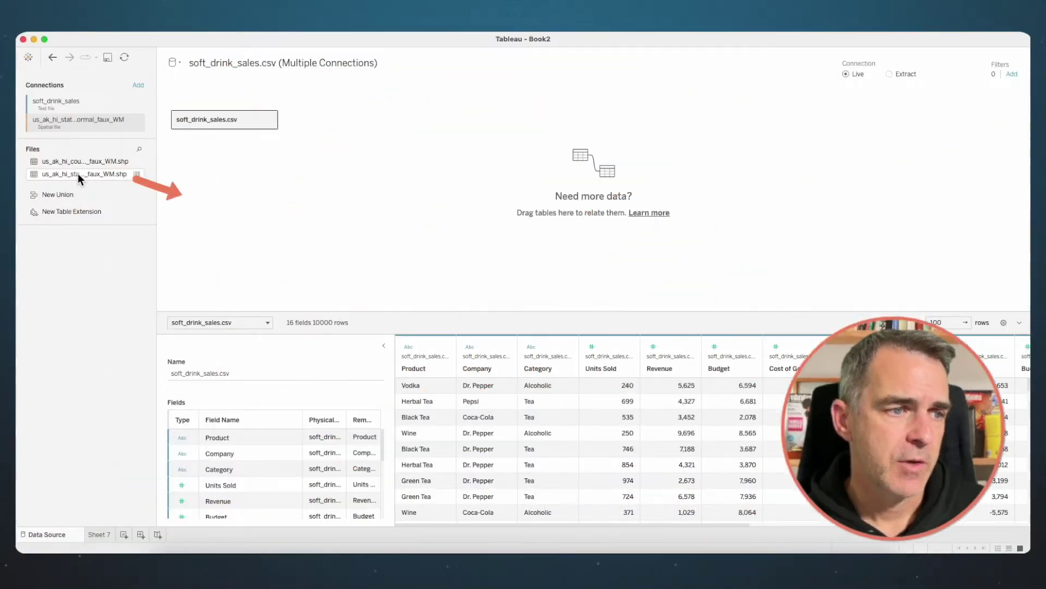
- Drag the us_ak_hi_states shapefile table onto the canvas beside soft_drink_sales.csv
left_click_drag(77, 172, 380, 129)
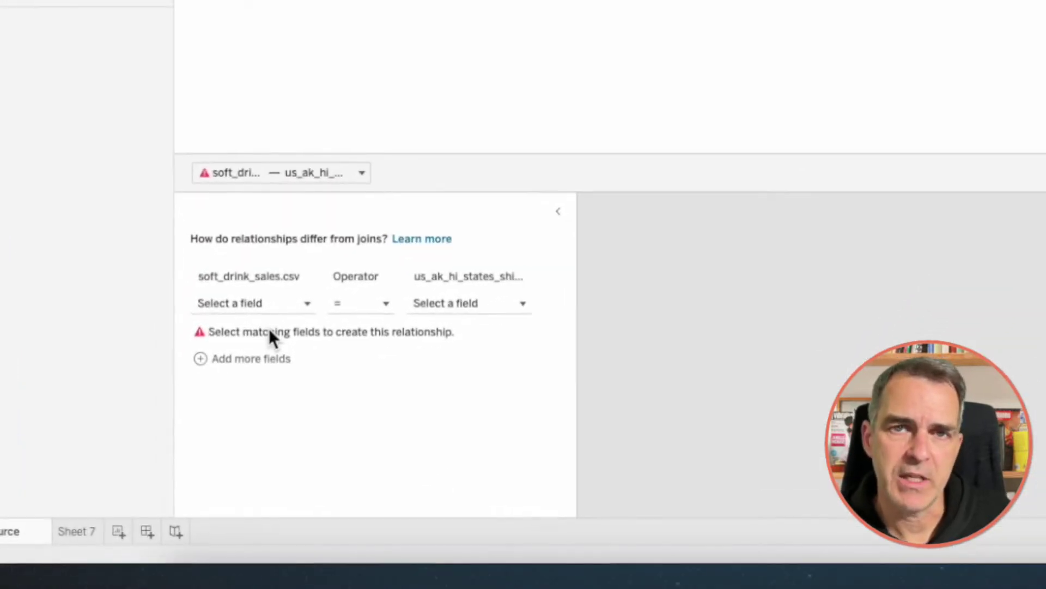
- Relate the tables on Customer State equals the shapefile's Name
left_click(254, 301)
scroll(289, 394, "down", 3)
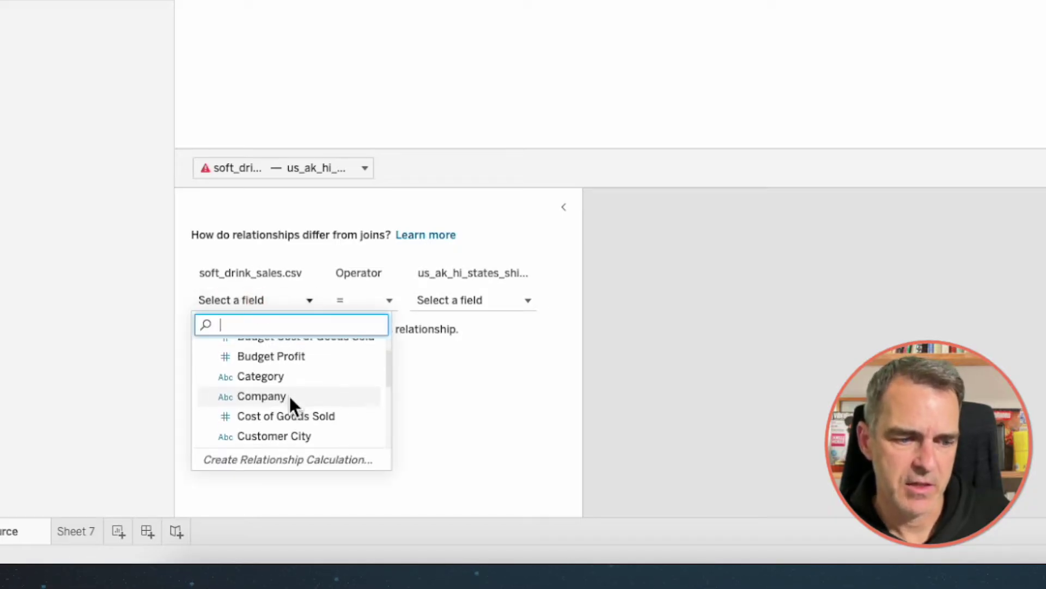
scroll(289, 394, "down", 1)
left_click(279, 425)
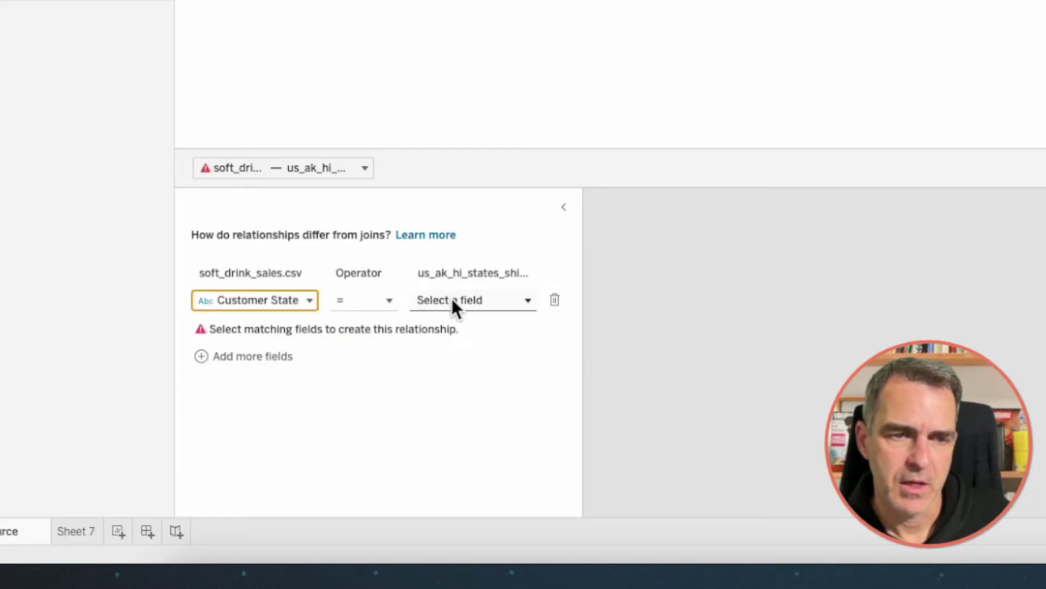
left_click(452, 299)
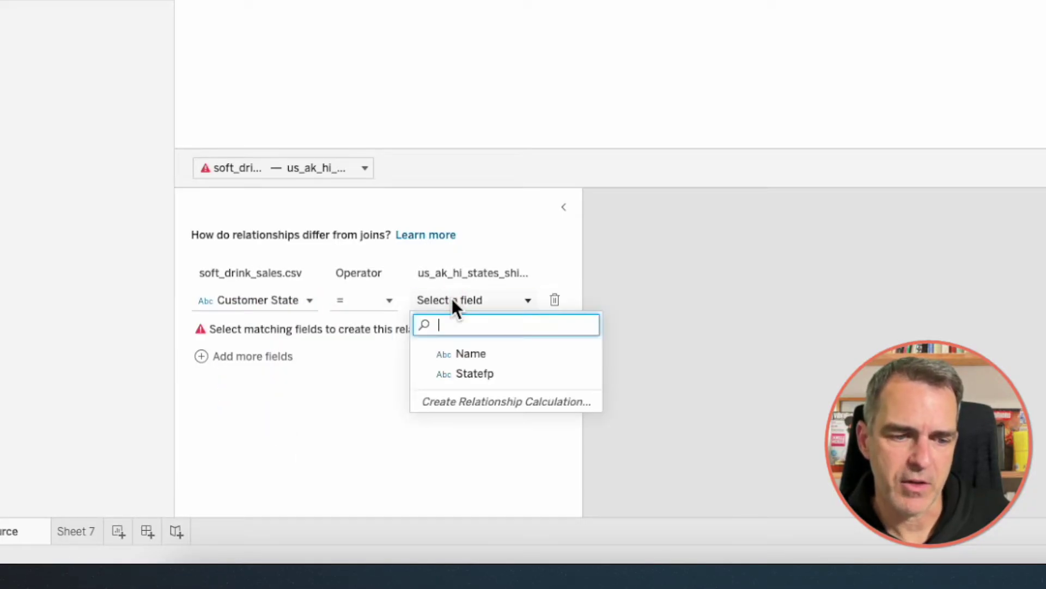
left_click(463, 355)
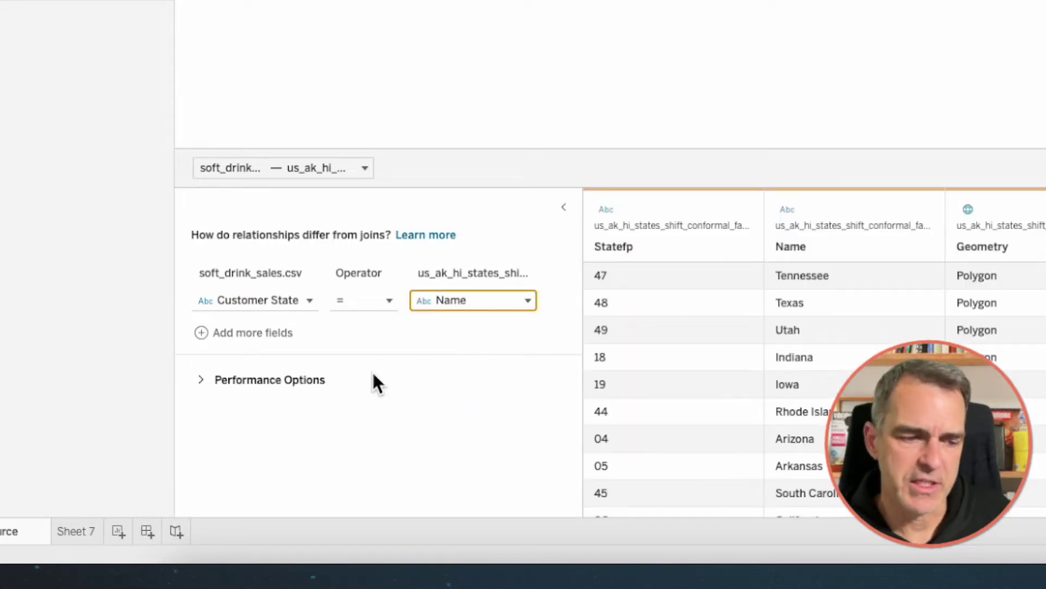
- Set the relationship's cardinality to One on the shapefile side
left_click(246, 380)
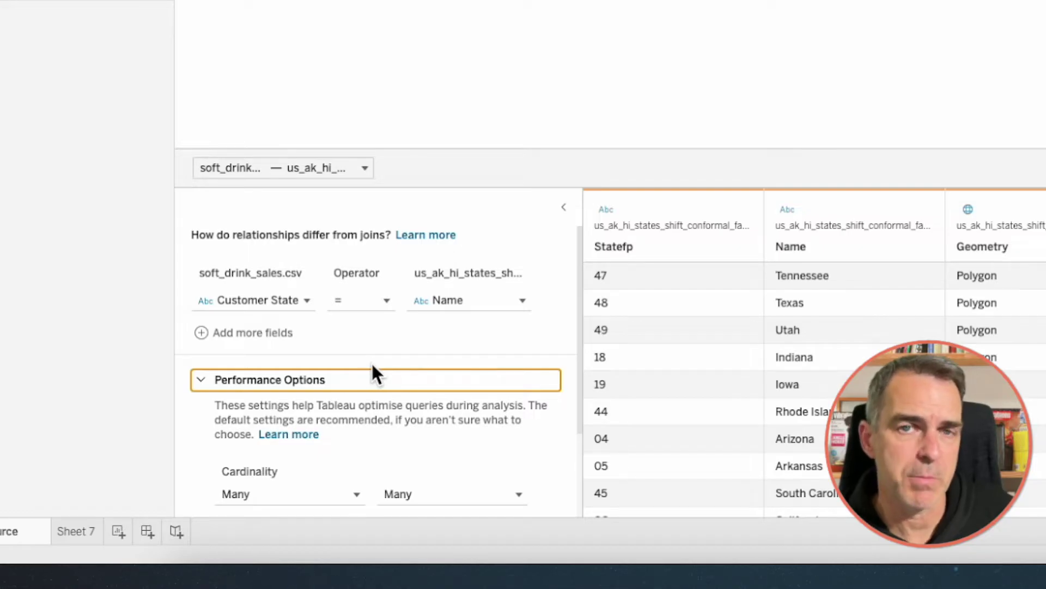
scroll(371, 361, "down", 3)
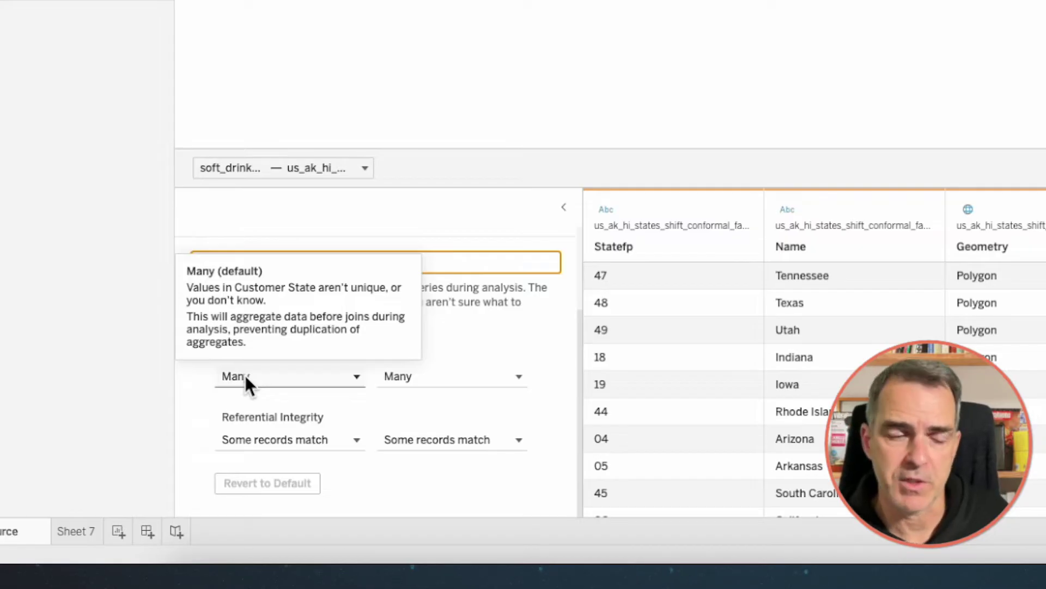
left_click(421, 377)
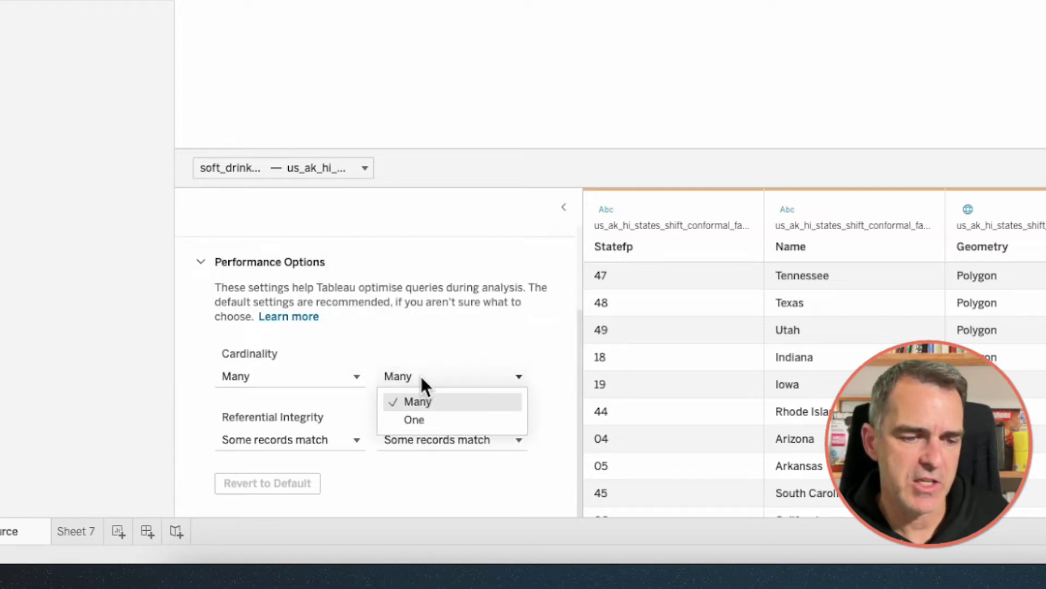
left_click(414, 420)
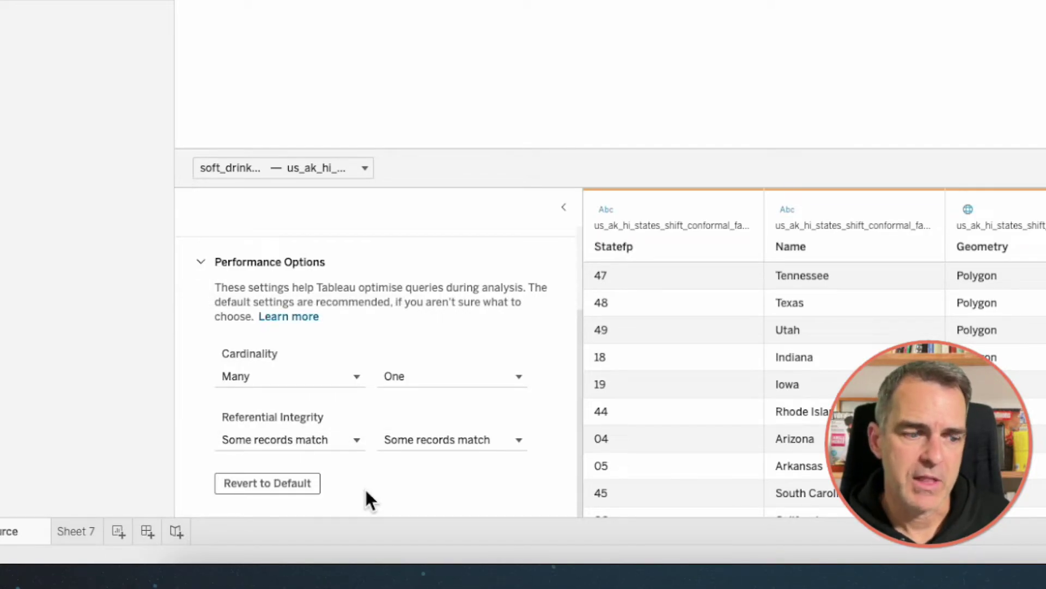
left_click(76, 531)
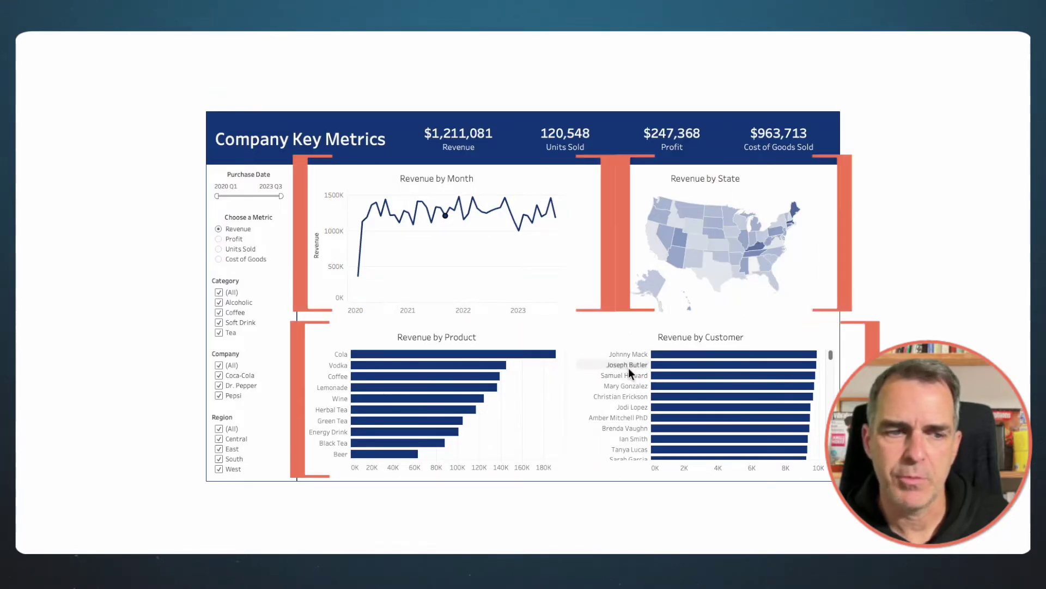
- Cycle the dashboard metric through Profit, Units Sold and Cost of Goods, then back to Revenue
left_click(219, 238)
left_click(220, 248)
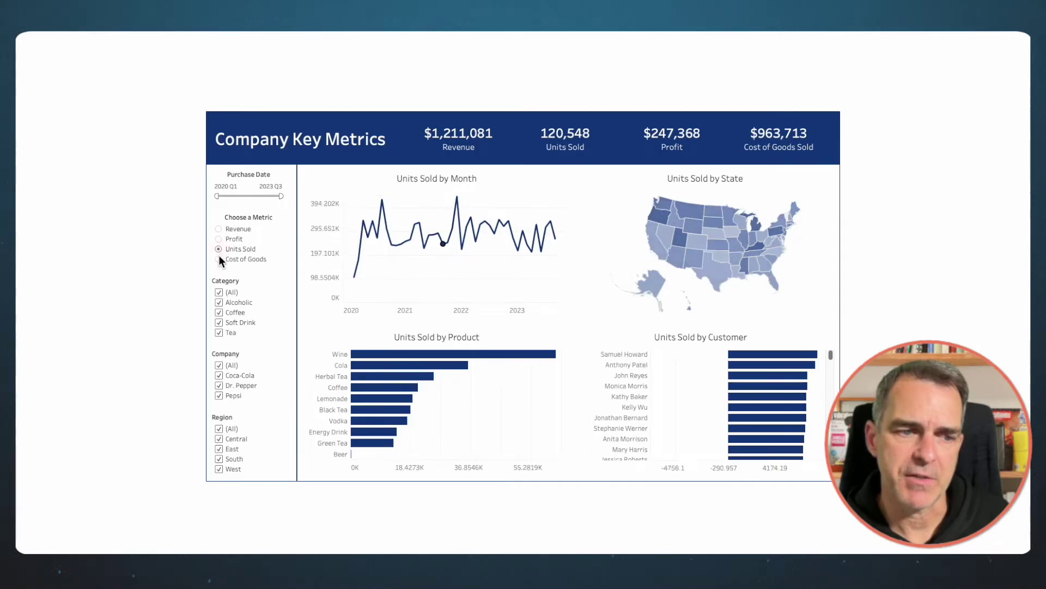
left_click(219, 260)
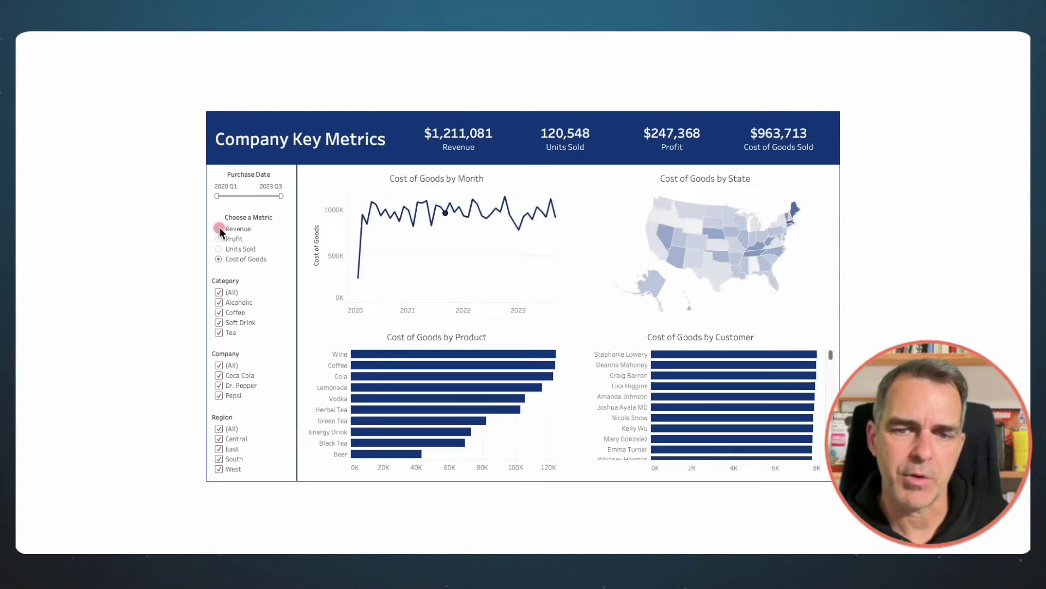
left_click(219, 229)
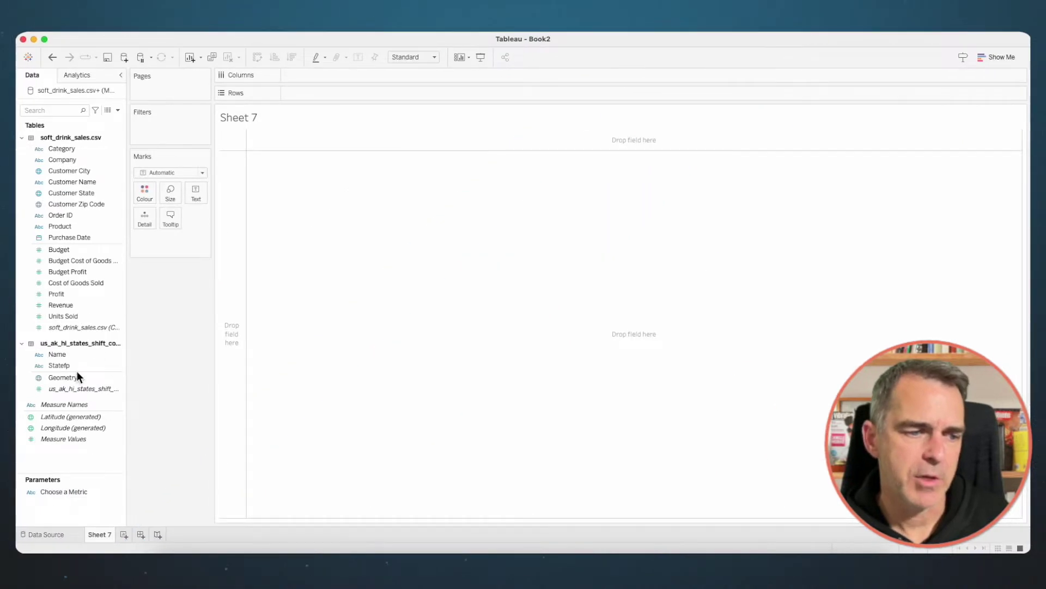
left_click(69, 376)
- Draw the map from Geometry with Customer State on Detail, and set background washout to 100%
double_click(68, 376)
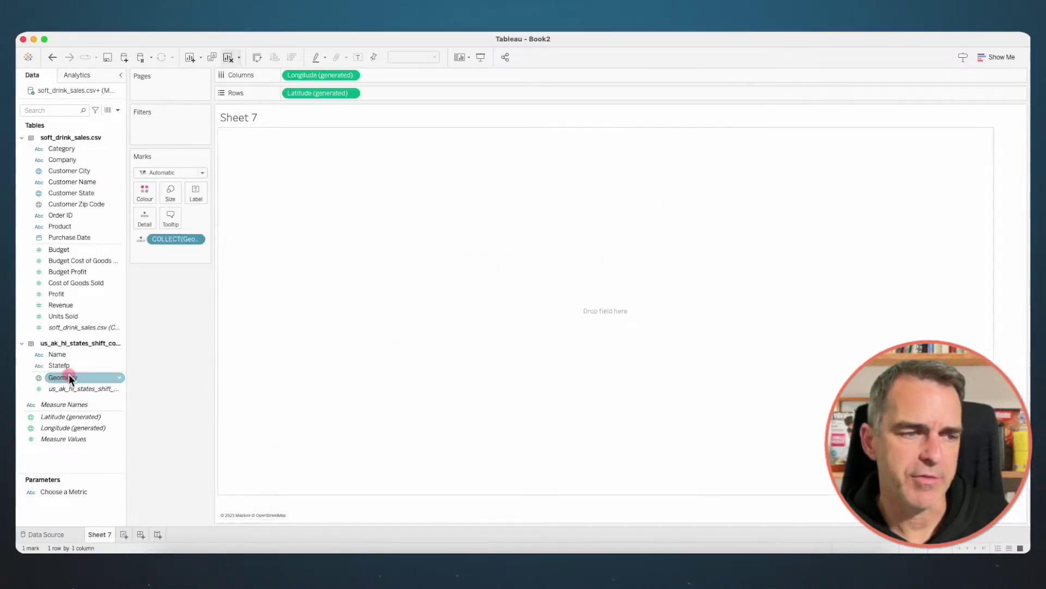
left_click_drag(66, 194, 145, 219)
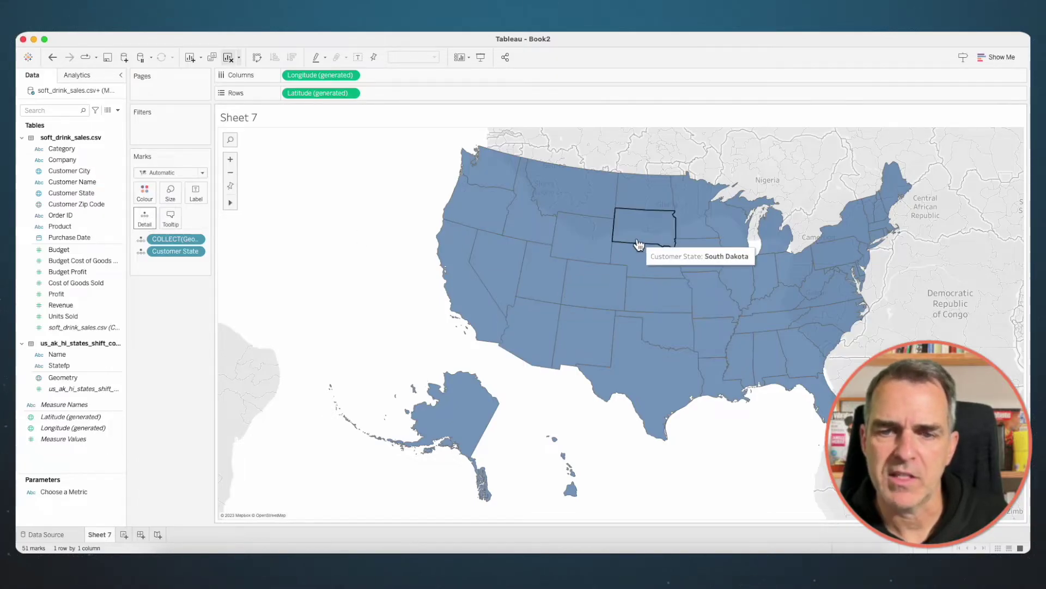
right_click(346, 195)
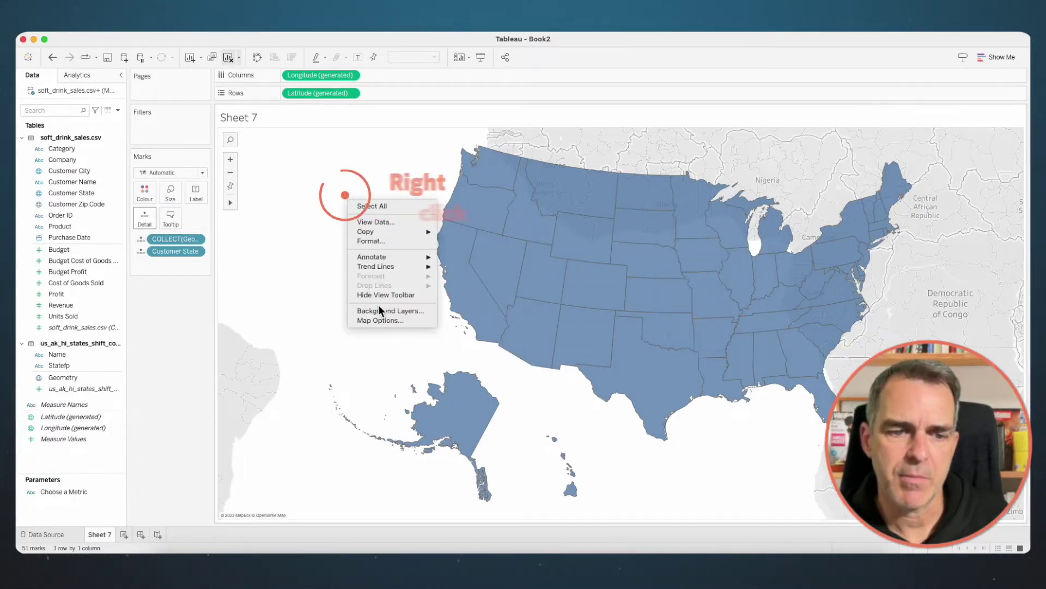
left_click(380, 311)
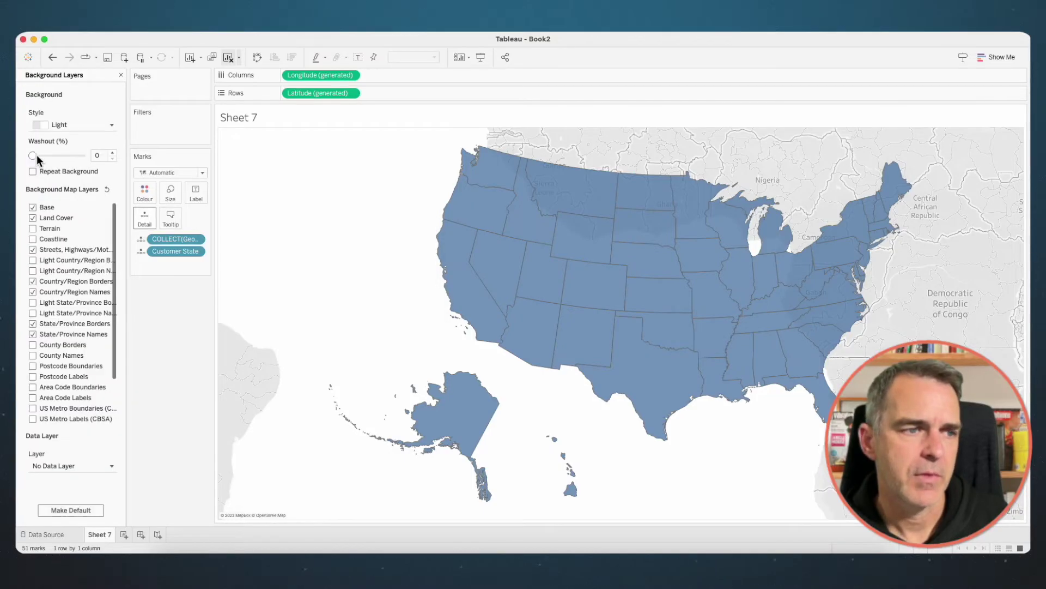
left_click_drag(33, 158, 87, 157)
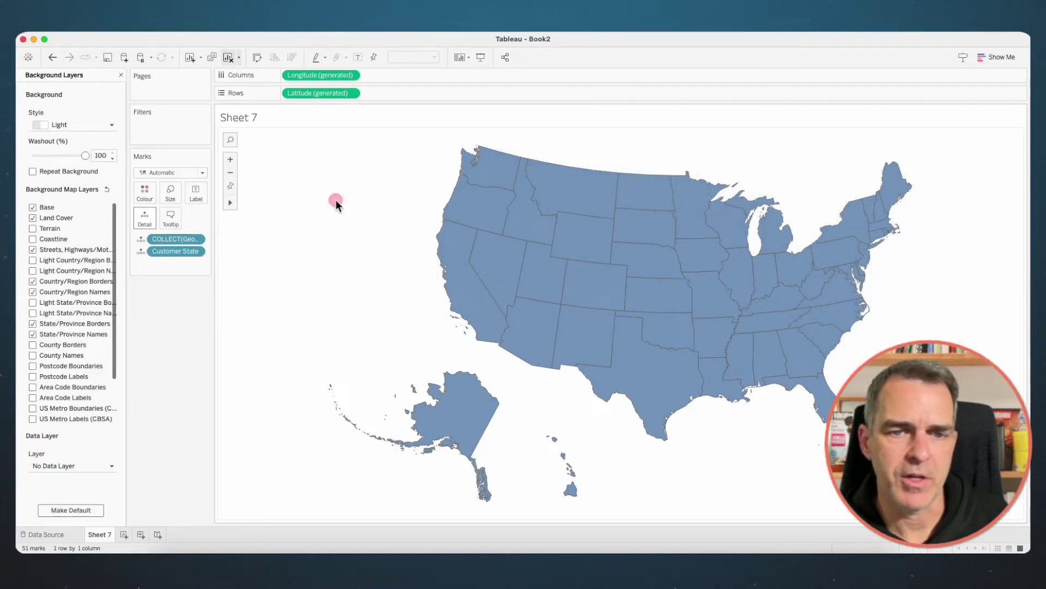
- Set the map sheet's row divider and column divider lines to None
right_click(336, 206)
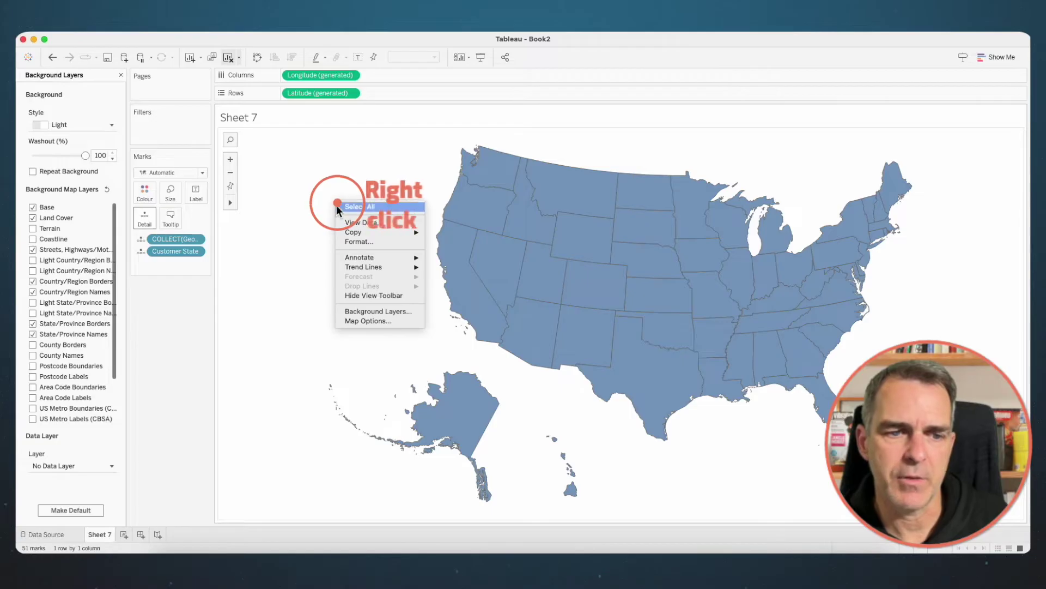
left_click(346, 243)
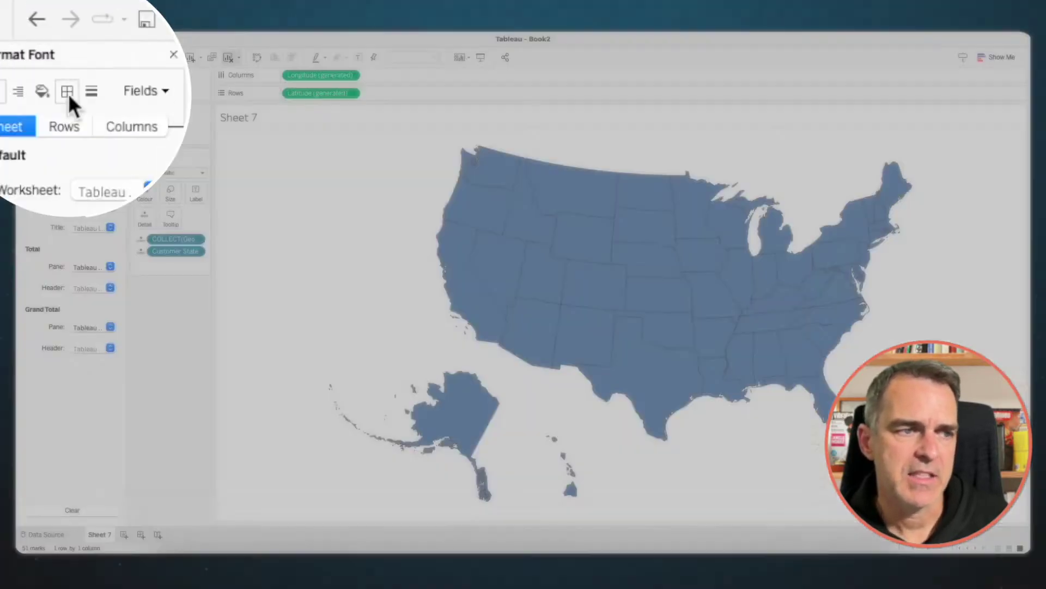
left_click(67, 92)
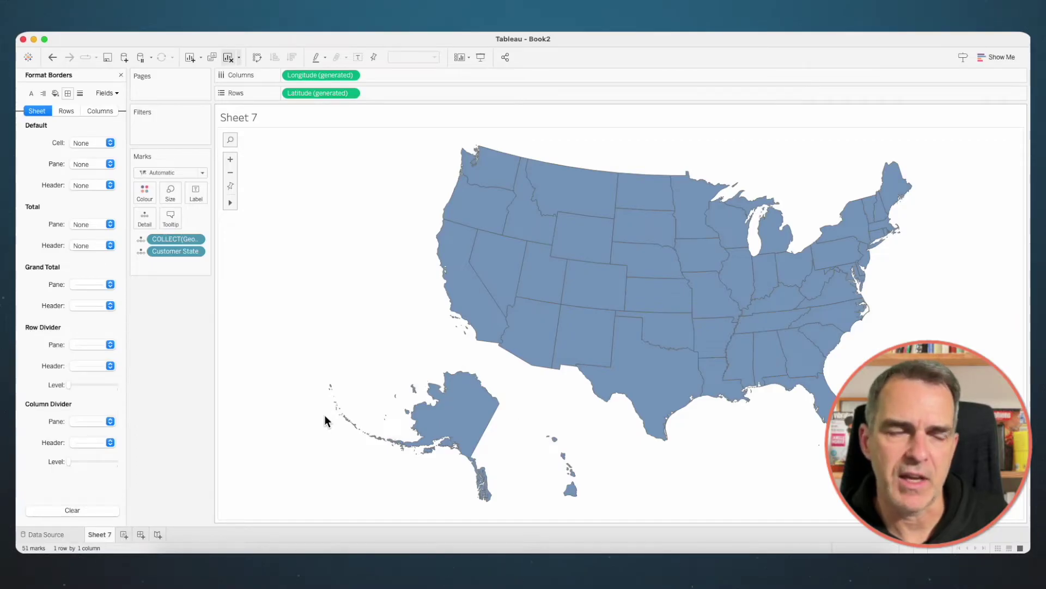
left_click(81, 365)
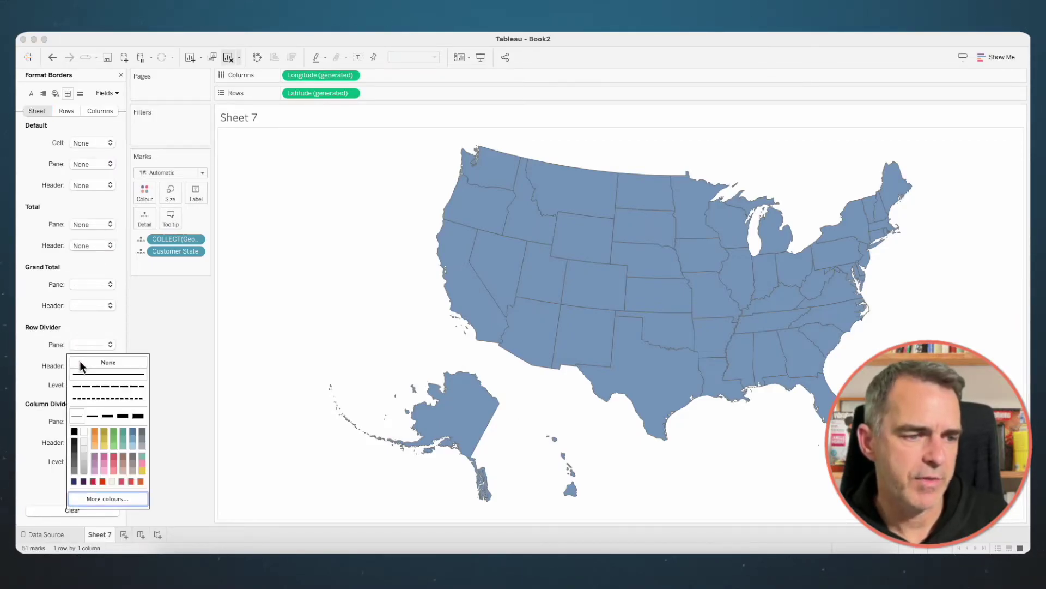
left_click(79, 361)
left_click(84, 418)
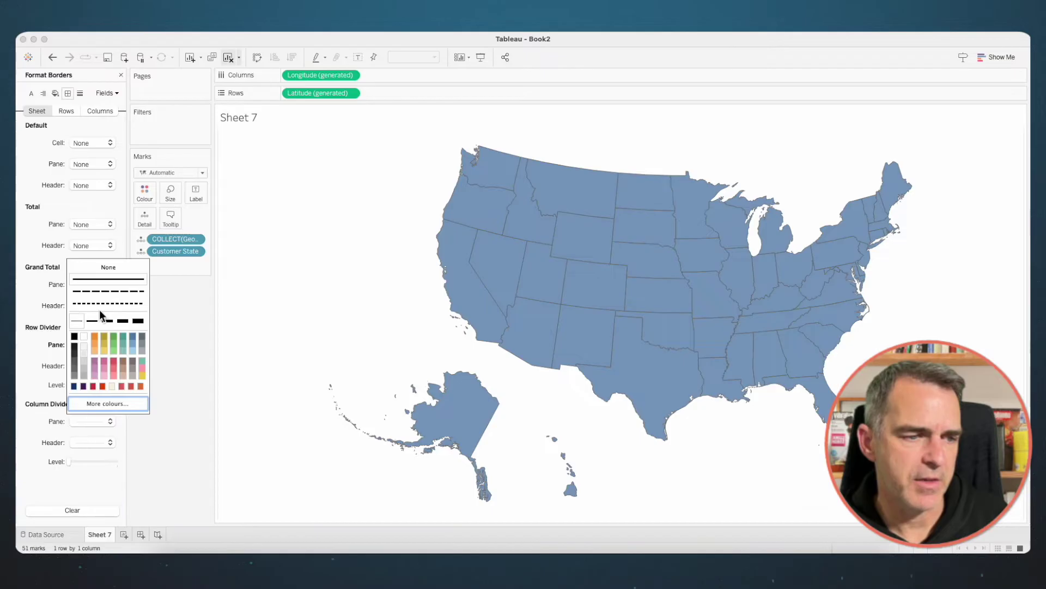
left_click(109, 269)
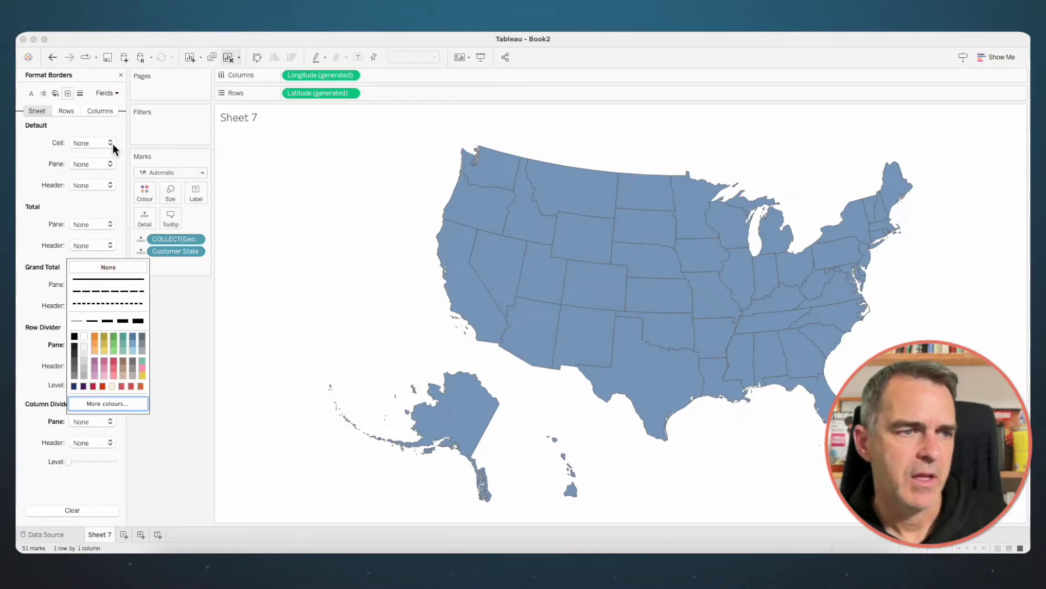
left_click(121, 75)
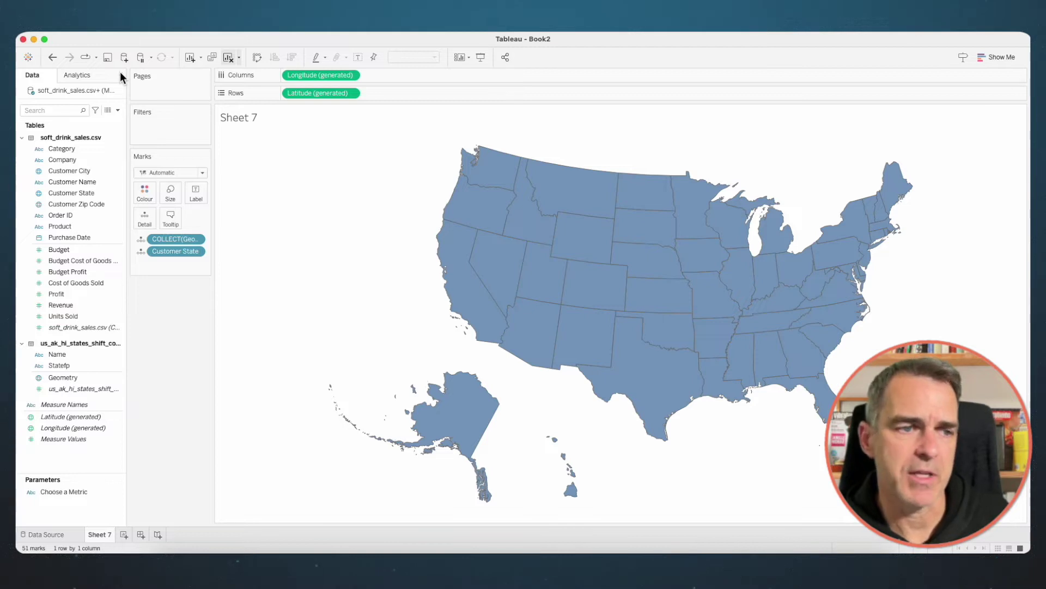
- Create a String parameter named 'Choose a Metric' limited to a list of values
left_click(118, 110)
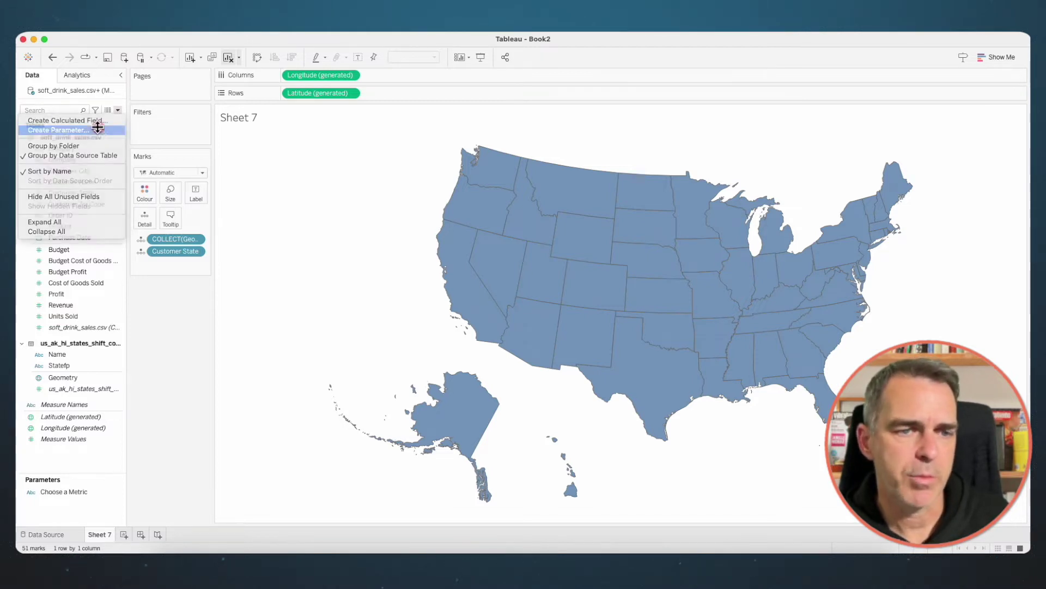
left_click(99, 129)
type("Choose a Metric")
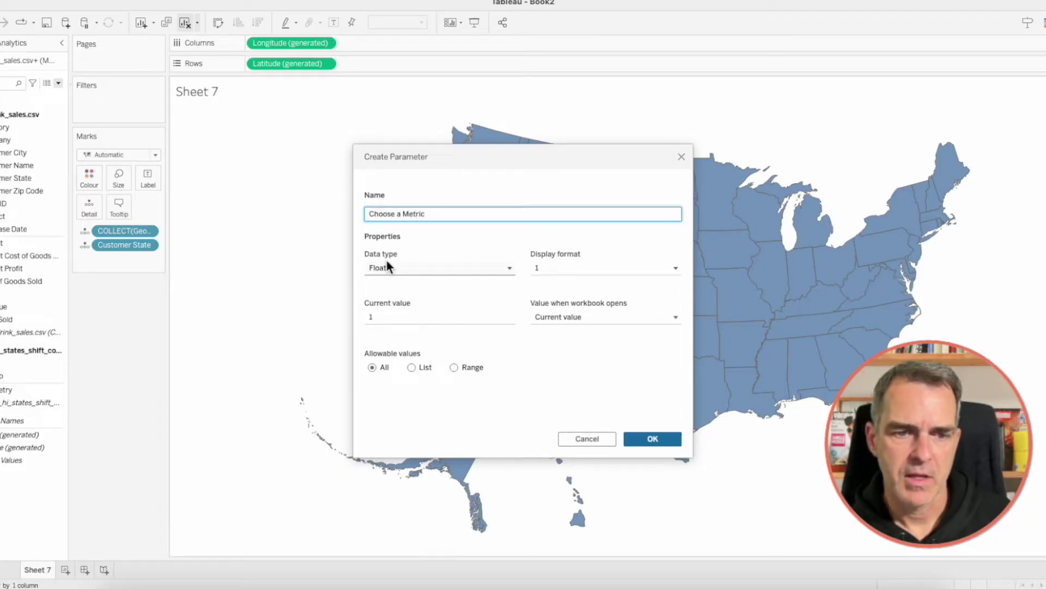
left_click(387, 267)
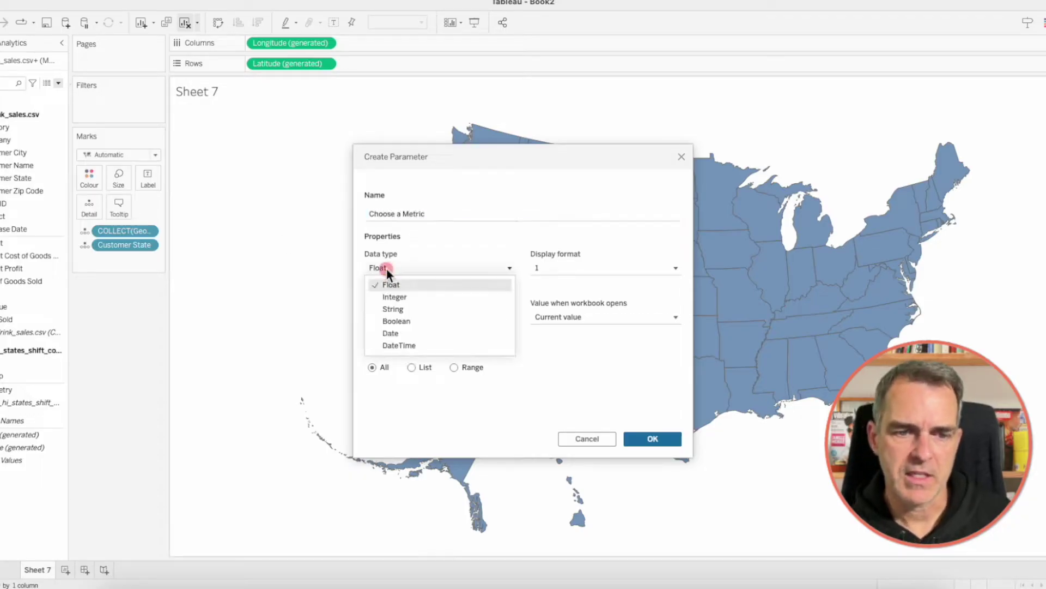
left_click(394, 309)
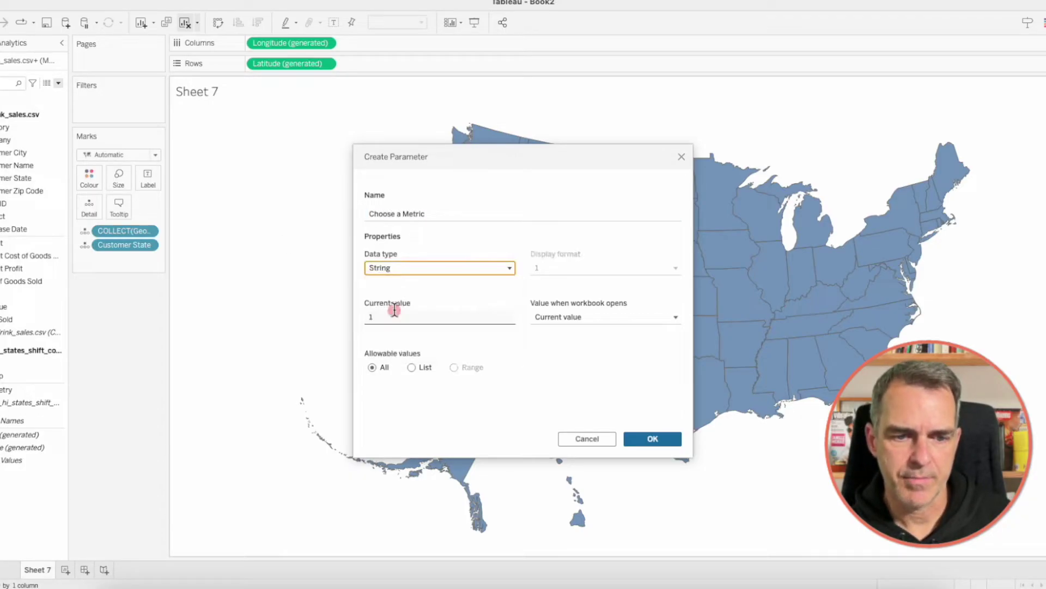
left_click(412, 367)
- Enter the list values Revenue, Profit, Units Sold and Cost of Goods, and create the parameter
left_click(409, 404)
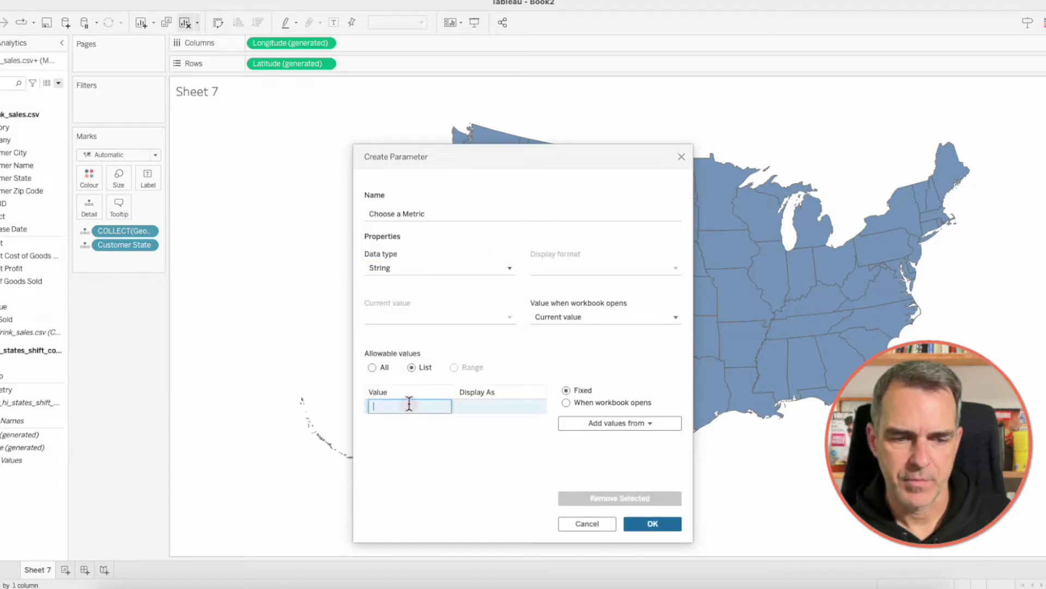
type("Revenue")
key("Return")
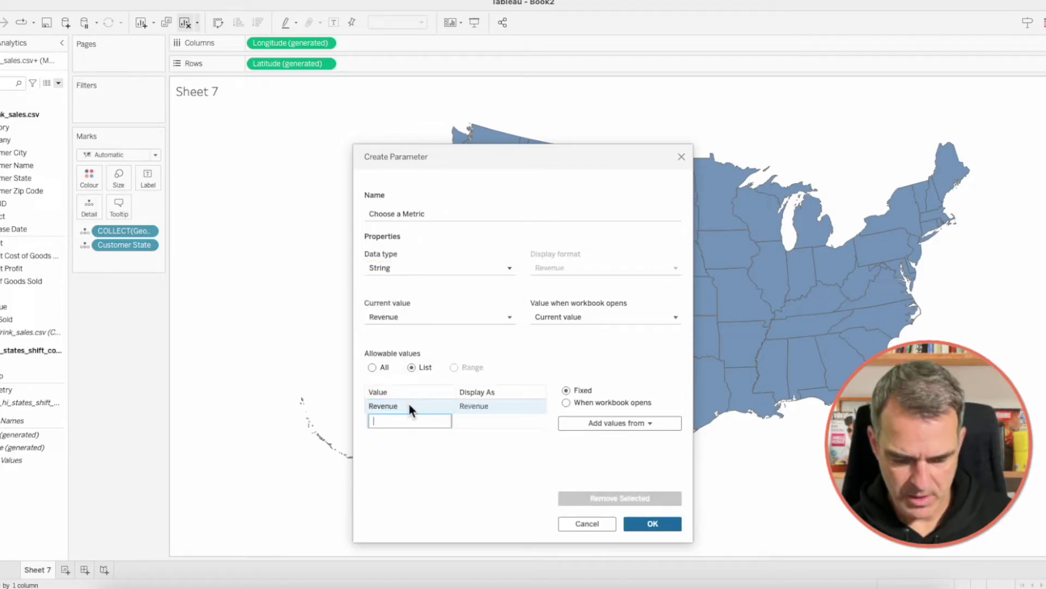
type("Profit")
key("Return")
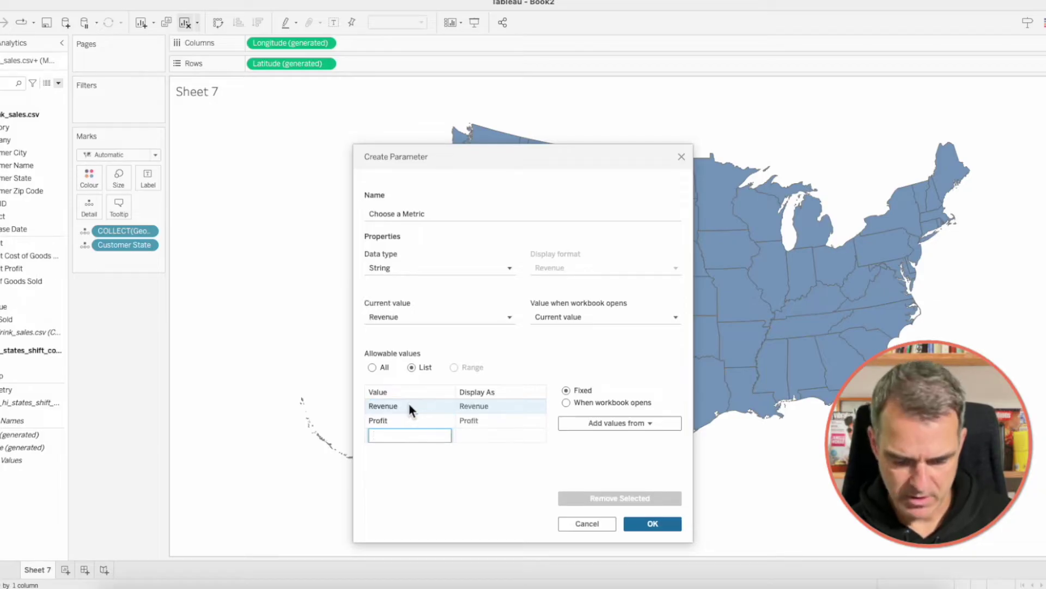
type("Units Sold")
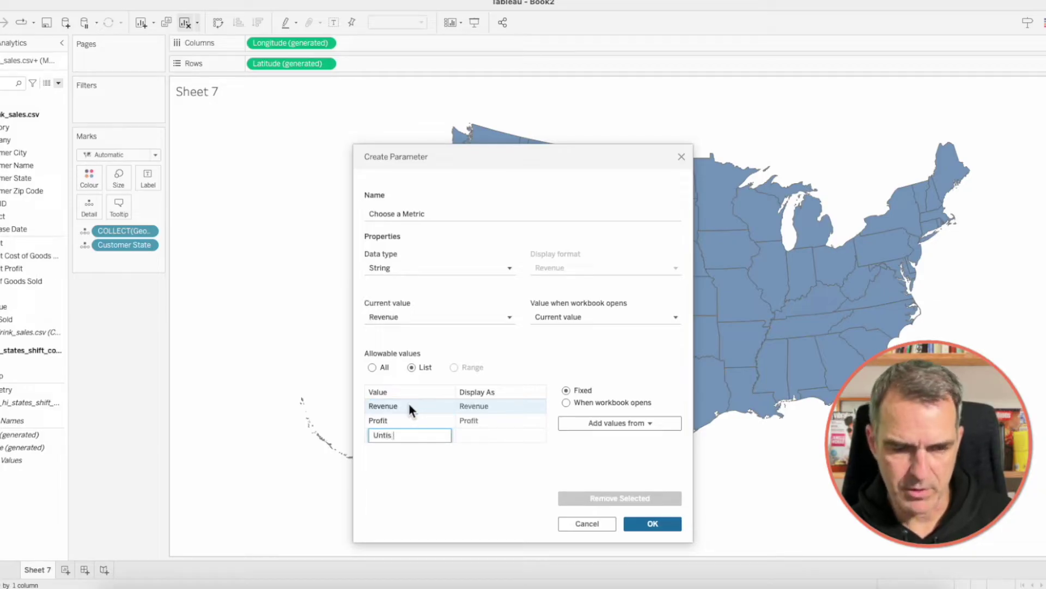
key("Return")
type("Cost of Goods")
key("Return")
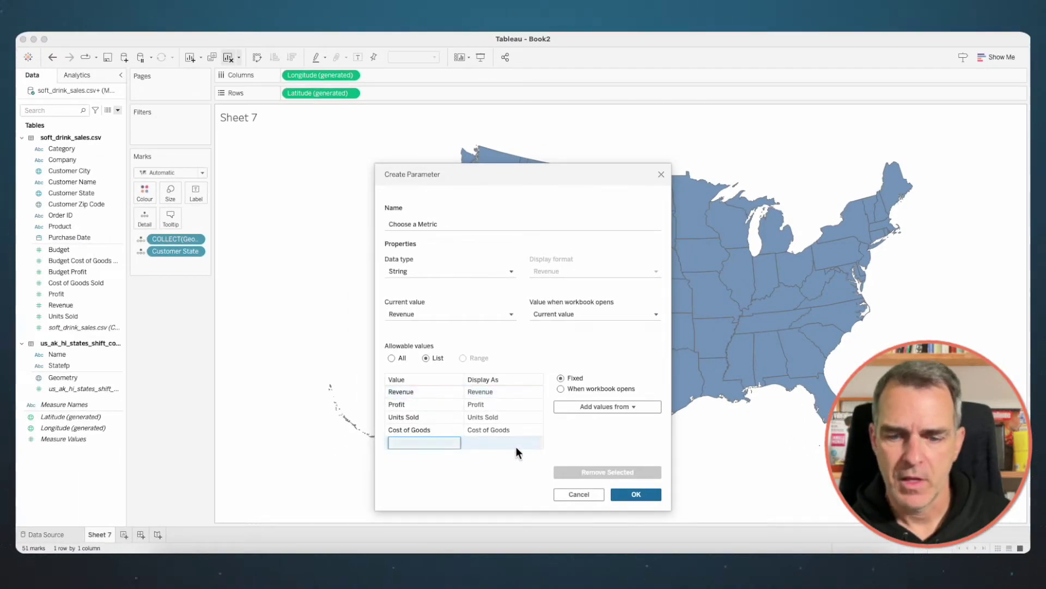
left_click(630, 526)
- Show the Choose a Metric control on the sheet as a Single Value List
right_click(75, 520)
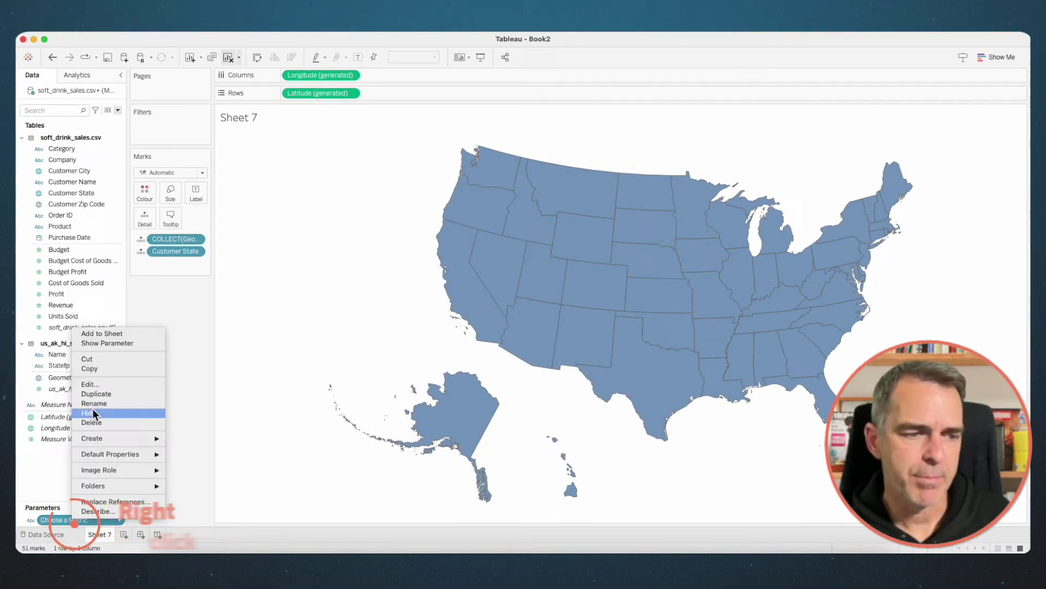
left_click(105, 343)
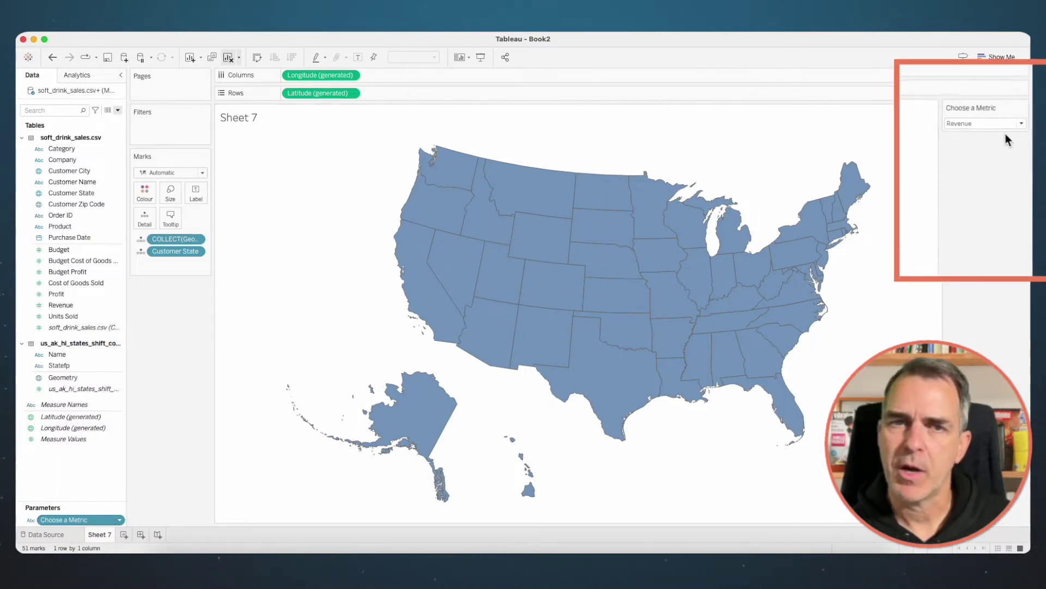
left_click(1029, 85)
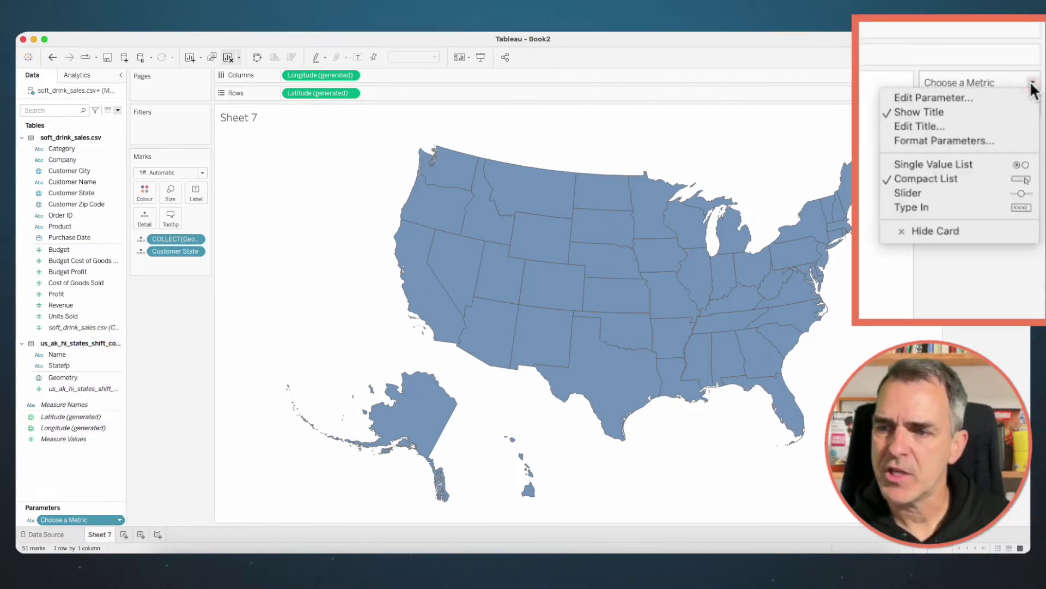
left_click(986, 163)
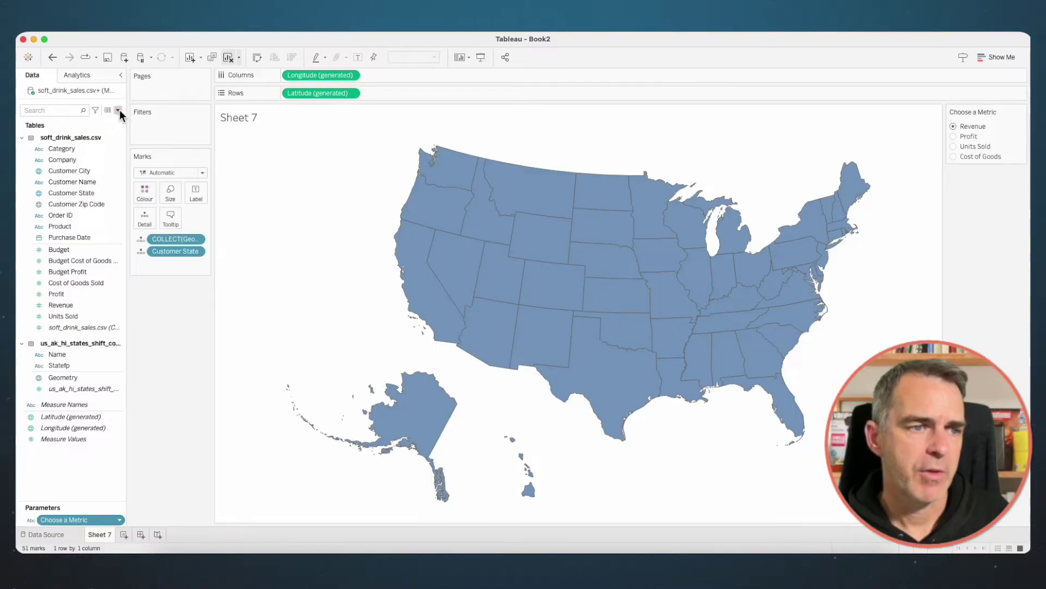
- Start a new calculated field named 'Metric Selected'
left_click(118, 110)
left_click(102, 117)
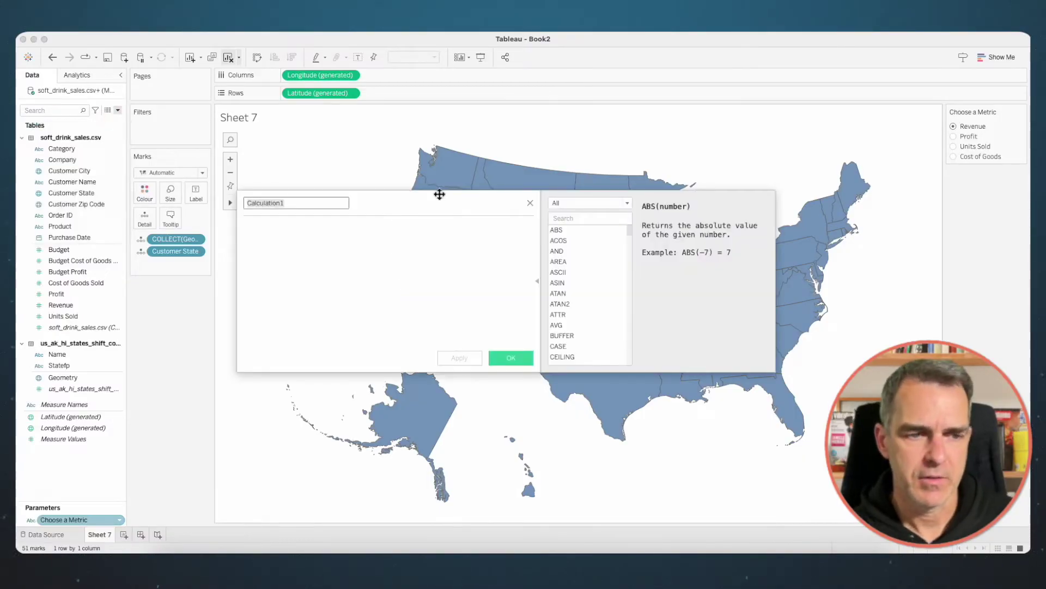
type("Metric")
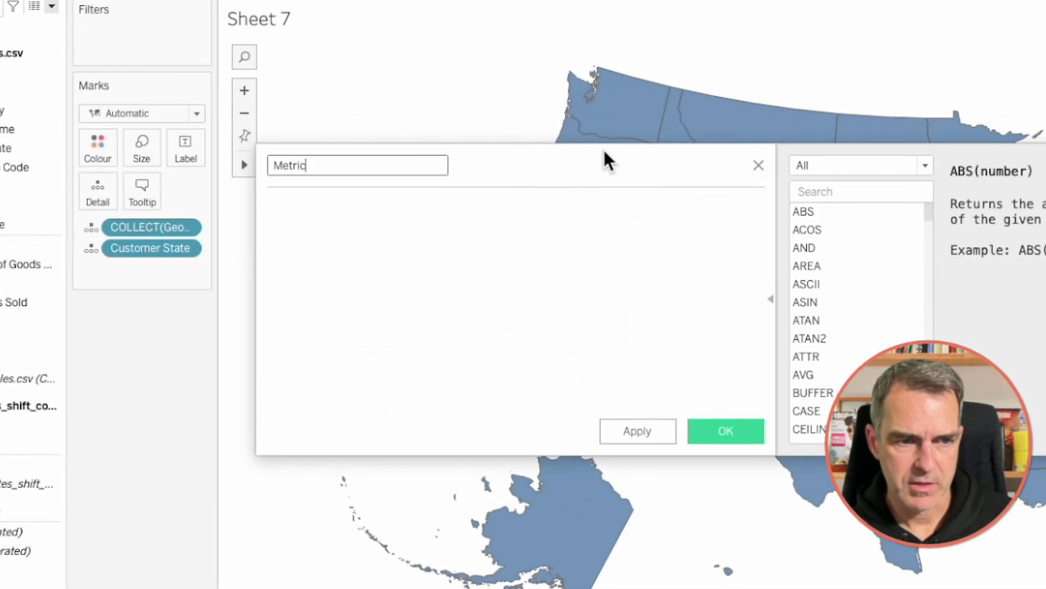
type(" Selected")
left_click(549, 251)
- Begin the formula with CASE [Choose a Metric] WHEN 'Revenue' THEN [Revenue]
type("cas")
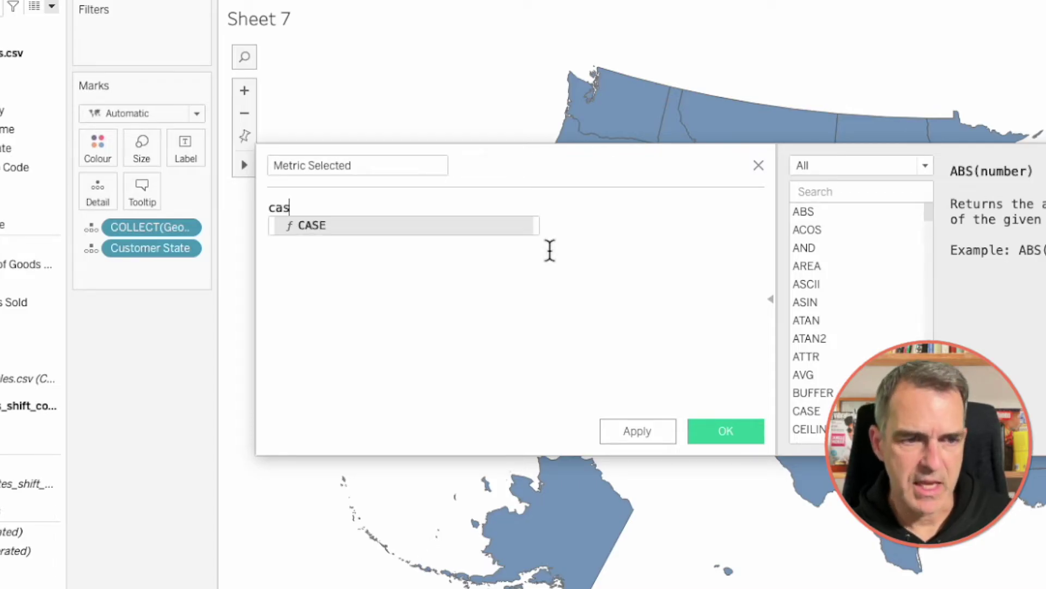
key("Return")
type("ch")
key("Down")
key("Return")
key("Return")
type("wh")
key("Return")
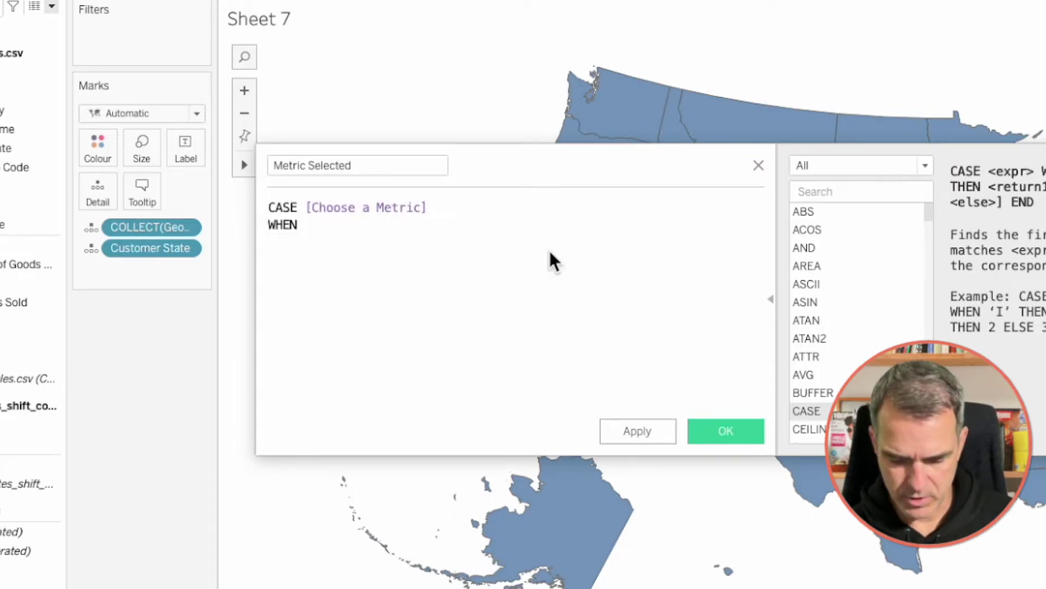
type("'Revenue' th")
key("Return")
type("rev")
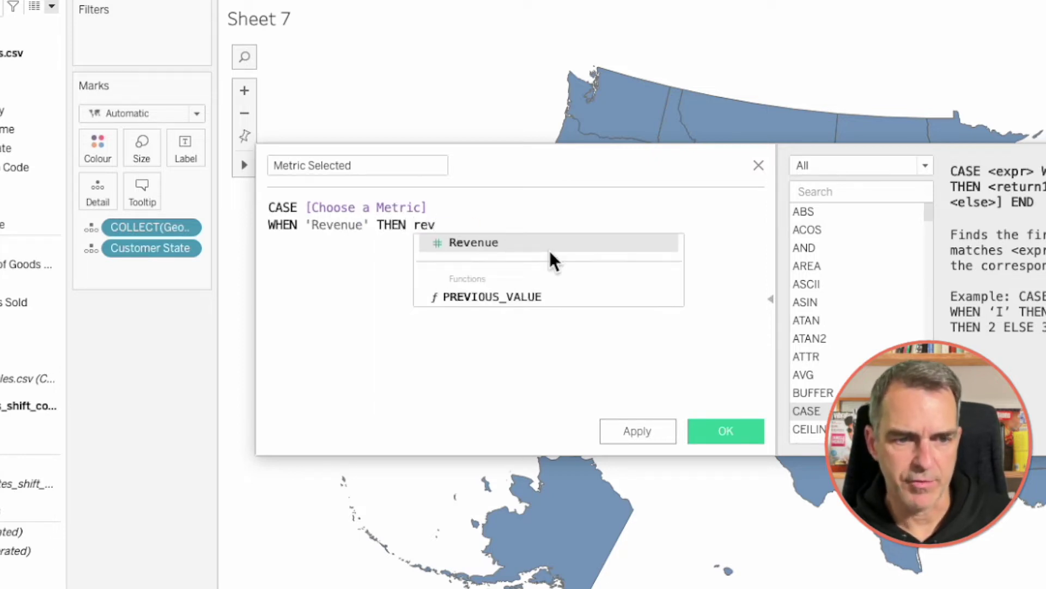
key("Return")
key("Return")
- Add the formula line WHEN 'Profit' THEN [Profit]
type("wh")
key("Return")
type("'Profit' th")
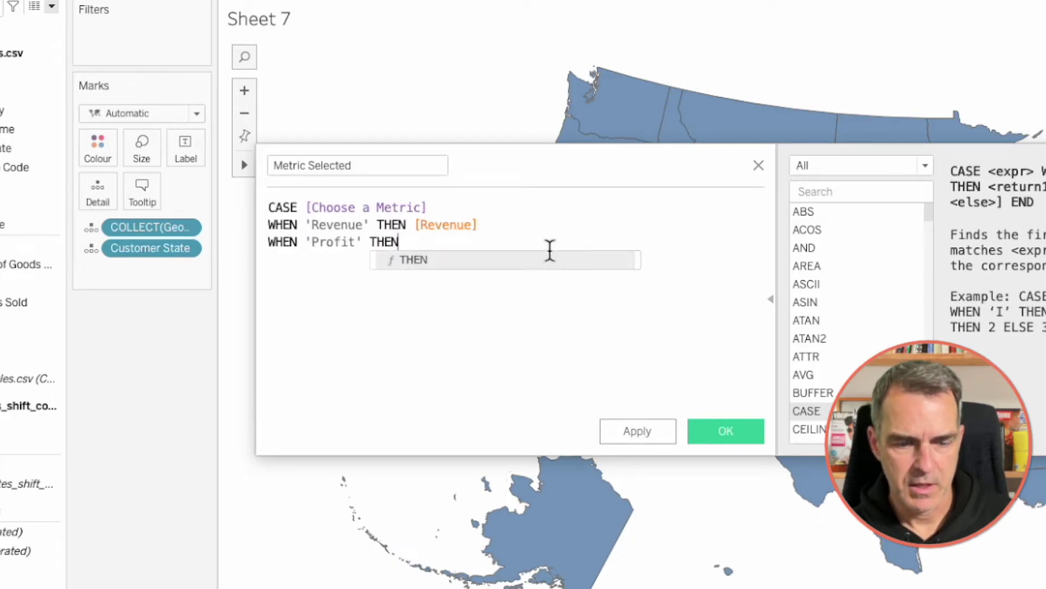
key("Return")
type("pro")
key("Down")
key("Return")
- Add the formula line WHEN 'Units Sold' THEN [Units Sold]
key("Return")
type("wh")
key("Return")
type("'Units Sold' th")
key("Return")
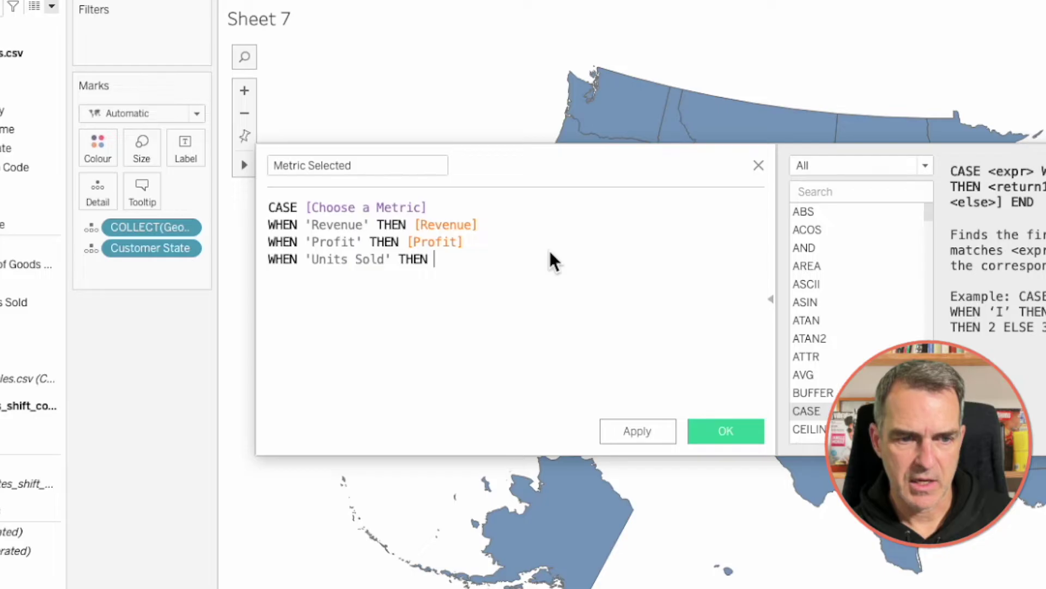
type("un")
key("Return")
key("Return")
type("WHE")
key("Return")
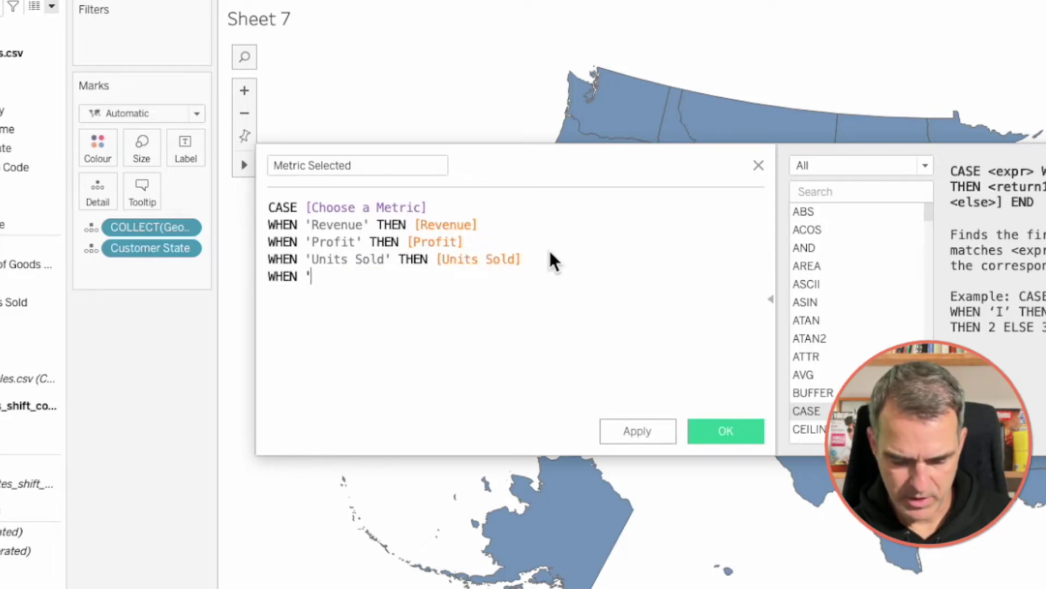
- Add WHEN 'Cost of Goods' THEN [Cost of Goods Sold], close with END, and save the field
type("'Cost of Goods' th")
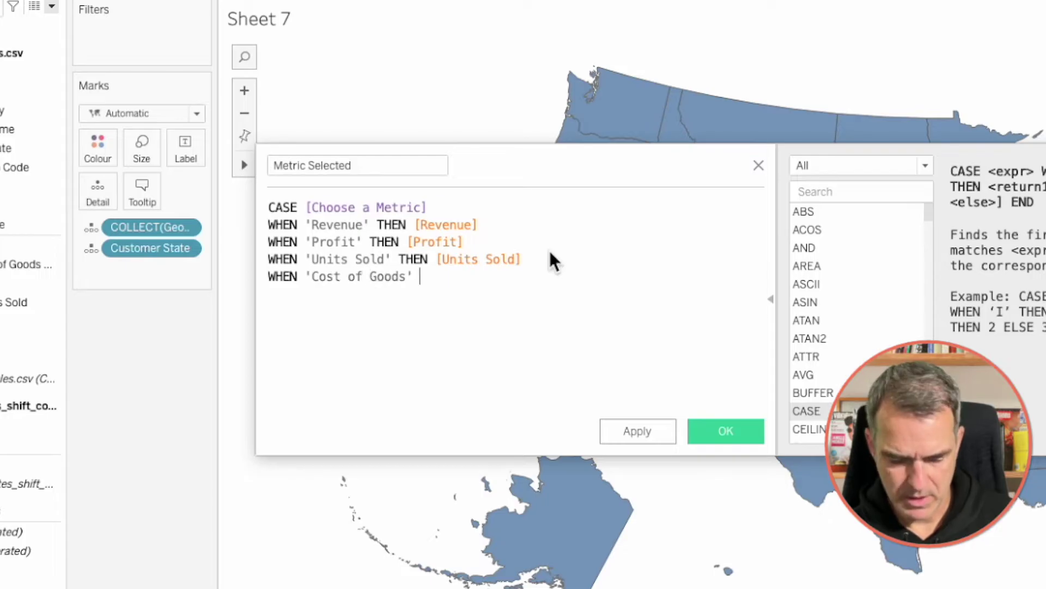
key("Return")
type("cos")
key("Down")
key("Return")
key("Return")
type("end")
key("Return")
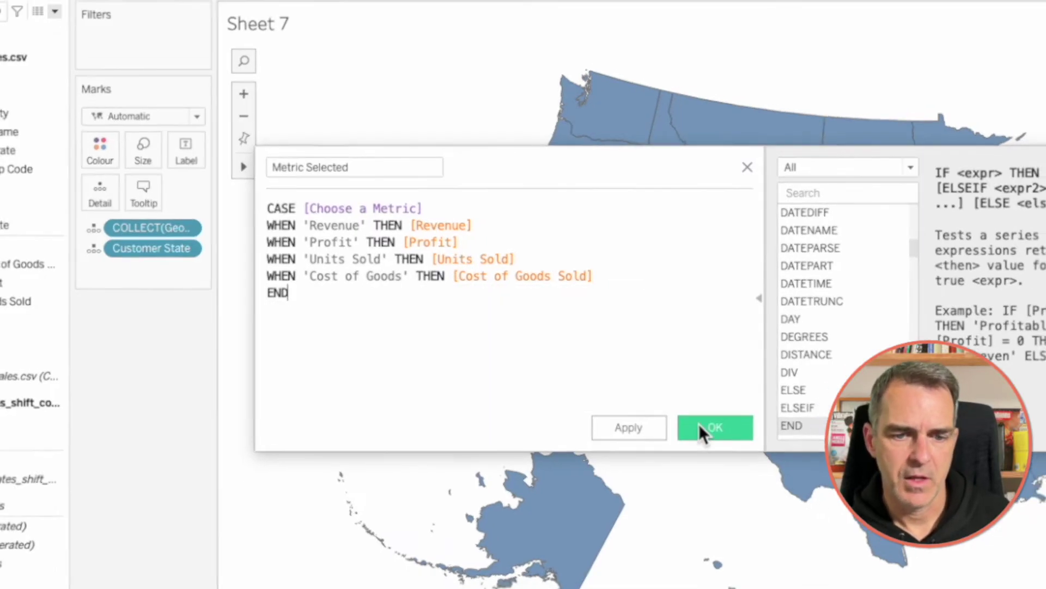
left_click(702, 429)
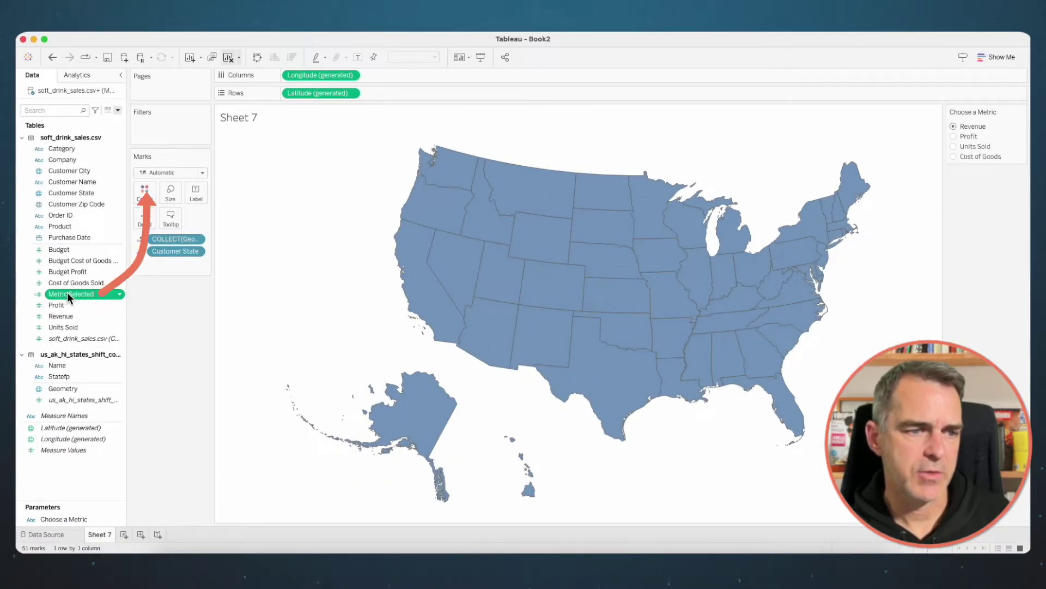
- Colour the map by Metric Selected and test Profit, Units Sold, Cost of Goods, then Revenue
left_click_drag(68, 292, 147, 192)
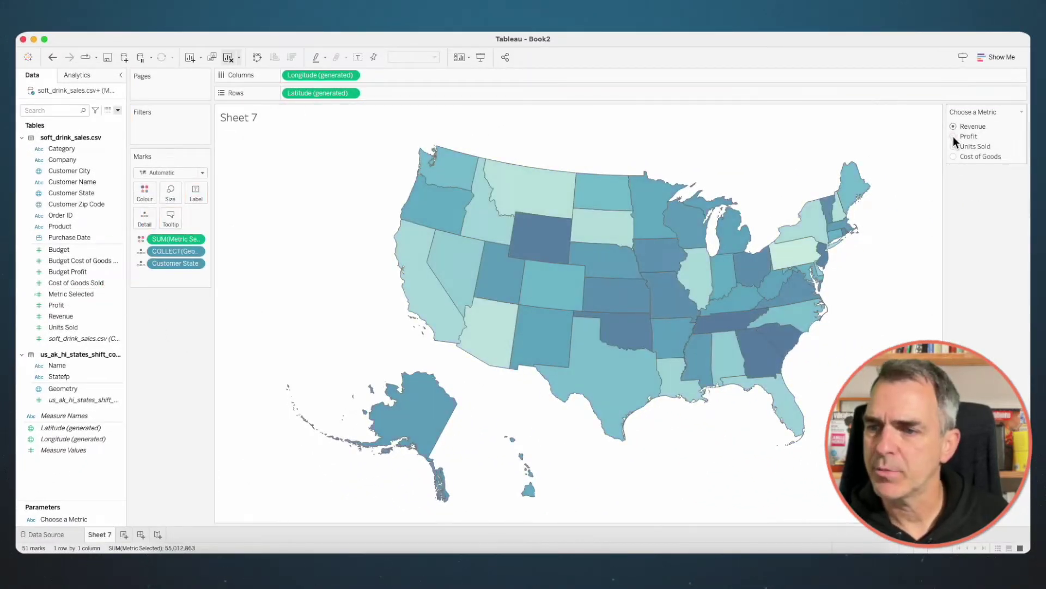
left_click(953, 136)
left_click(954, 147)
left_click(952, 156)
left_click(952, 125)
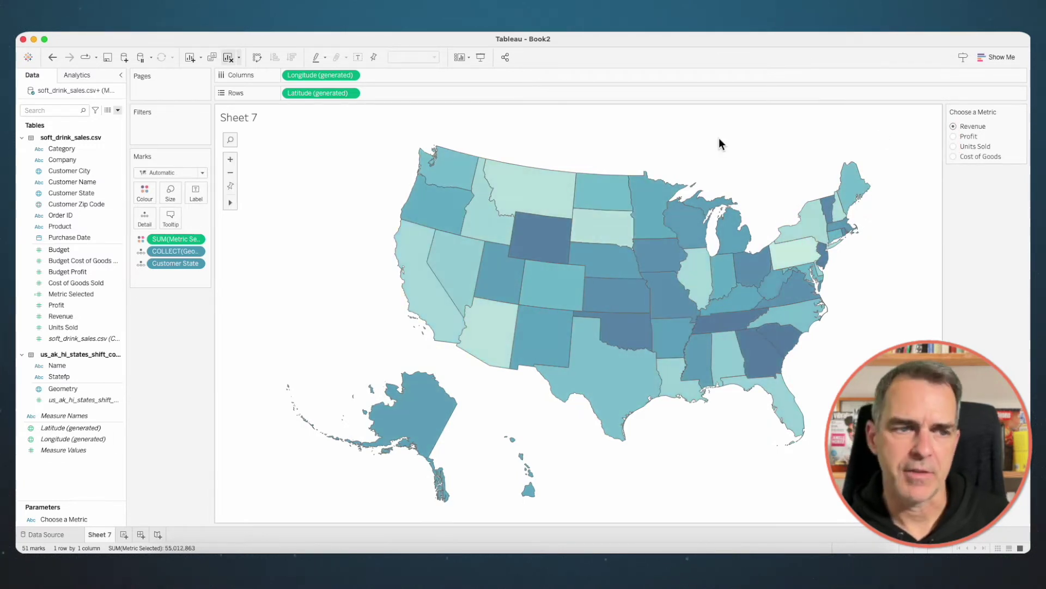
- Edit the tooltip: drop the 'Customer State:' label and replace 'Metric Selected' with the Choose a Metric parameter
mouse_move(440, 218)
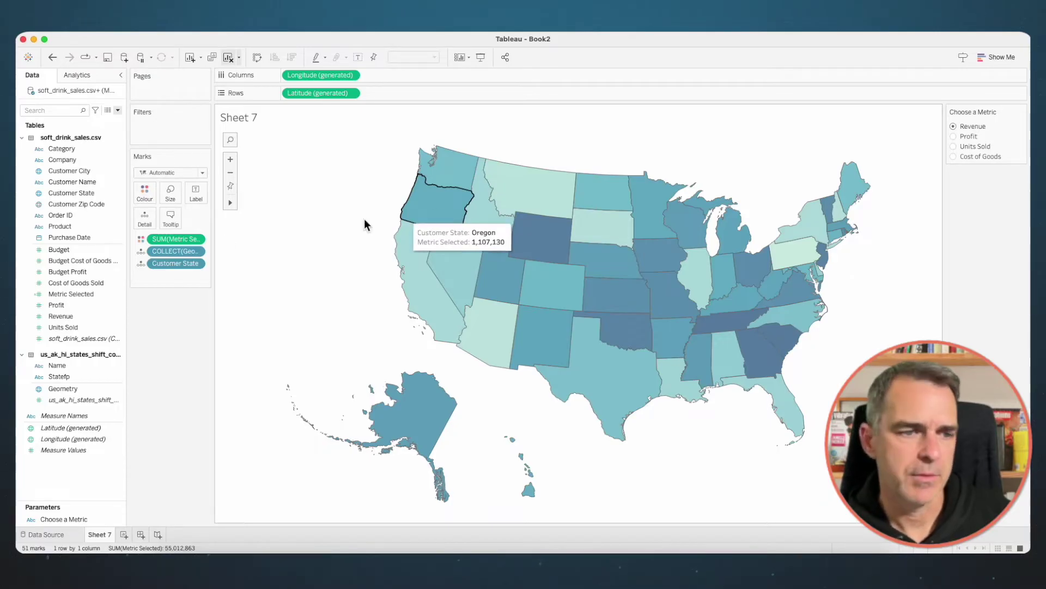
left_click(175, 221)
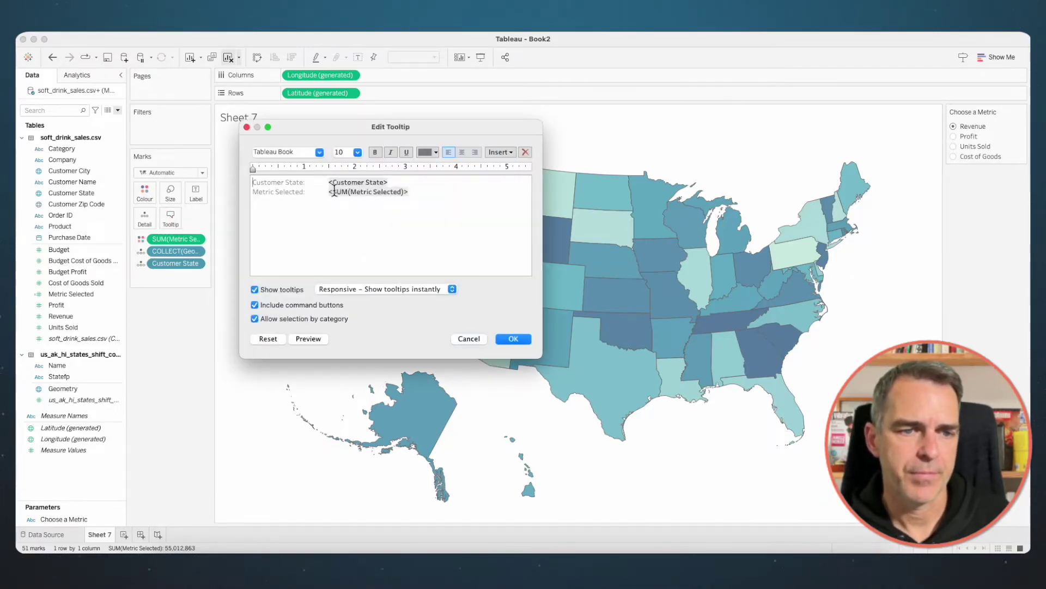
left_click_drag(327, 181, 234, 179)
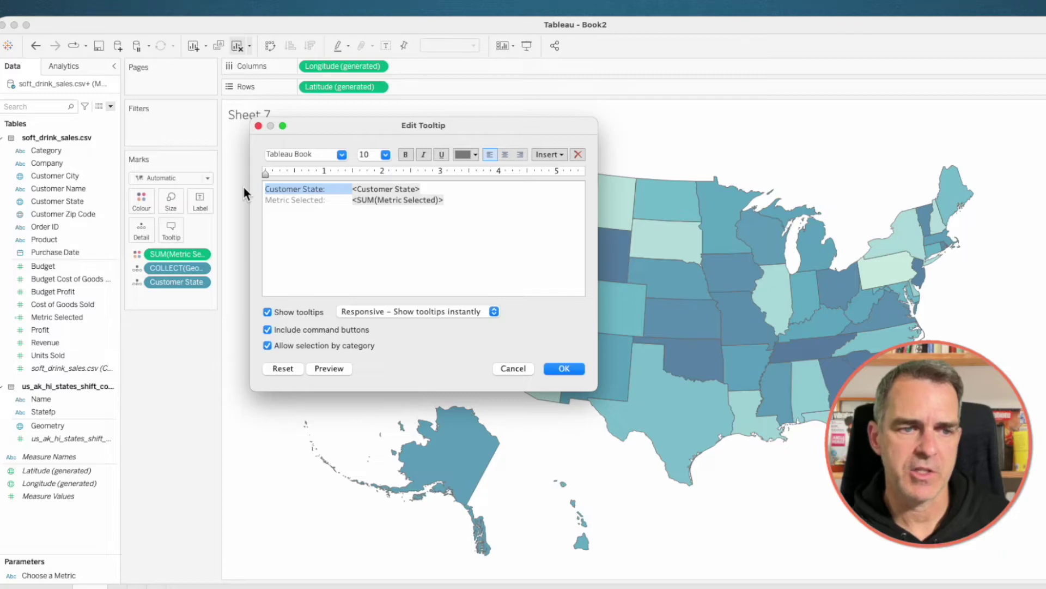
key("BackSpace")
left_click_drag(265, 200, 308, 200)
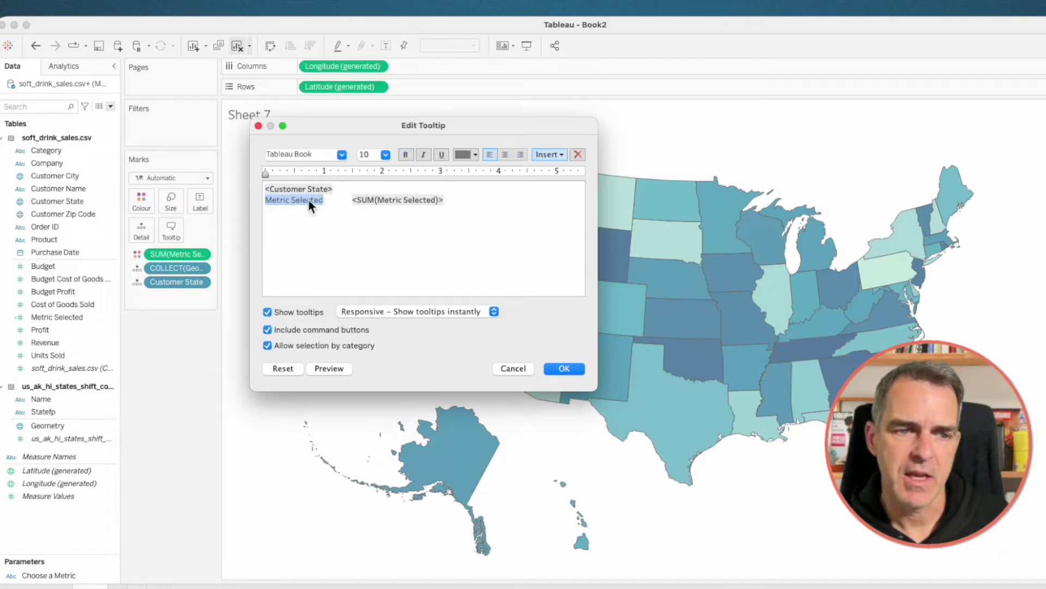
left_click(542, 153)
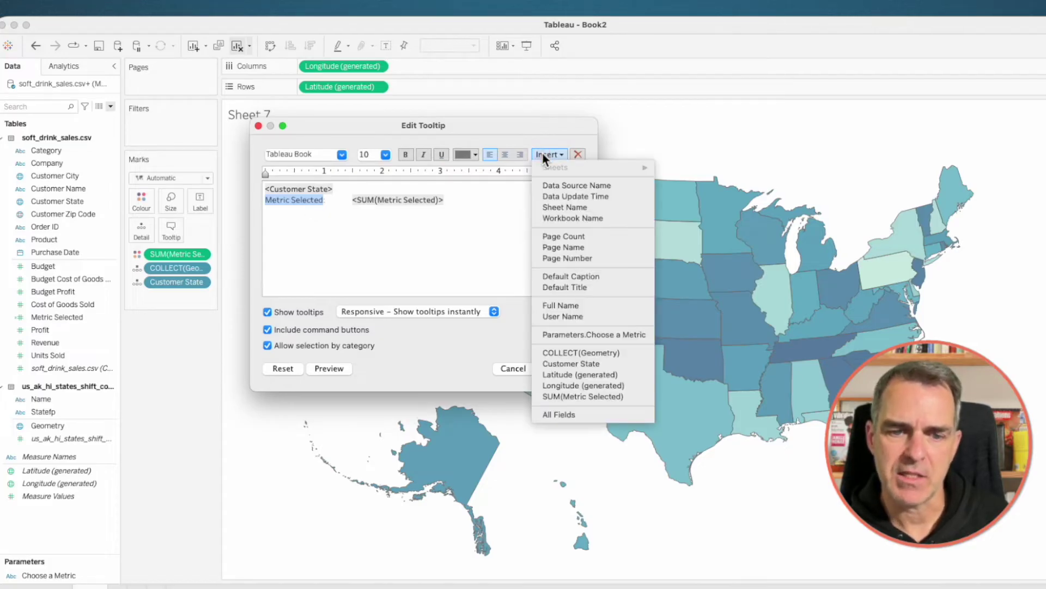
left_click(567, 335)
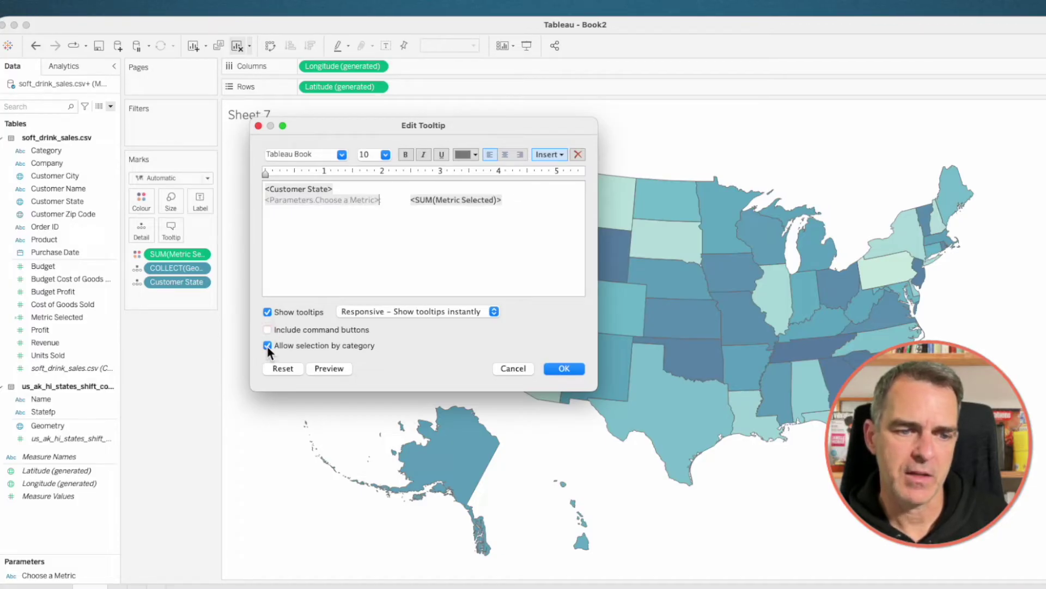
left_click(567, 369)
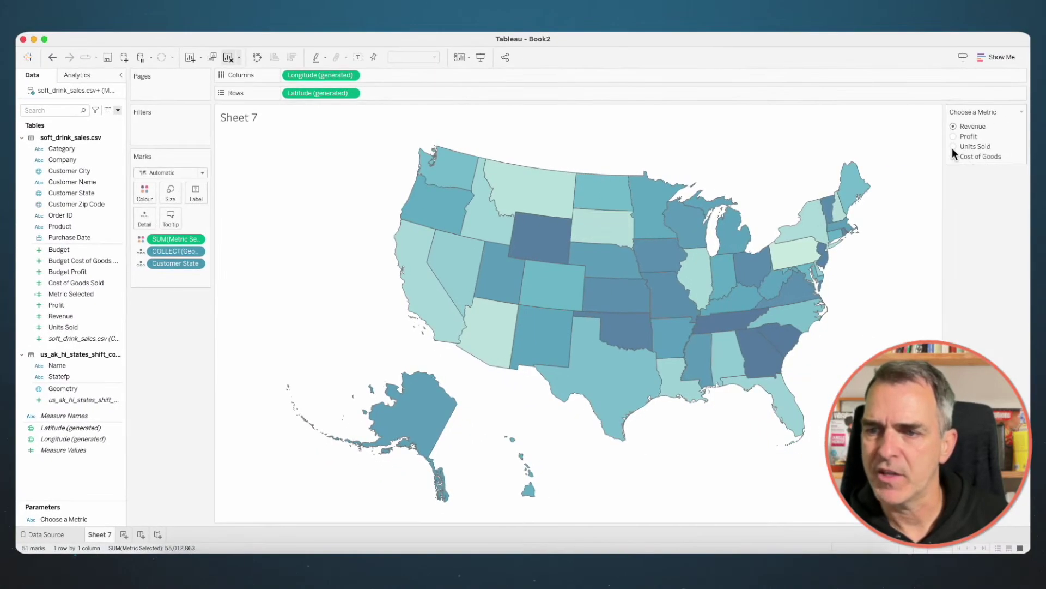
- Switch the map's Choose a Metric control to Units Sold and rename Sheet 7 to 'Map'
left_click(953, 146)
mouse_move(654, 260)
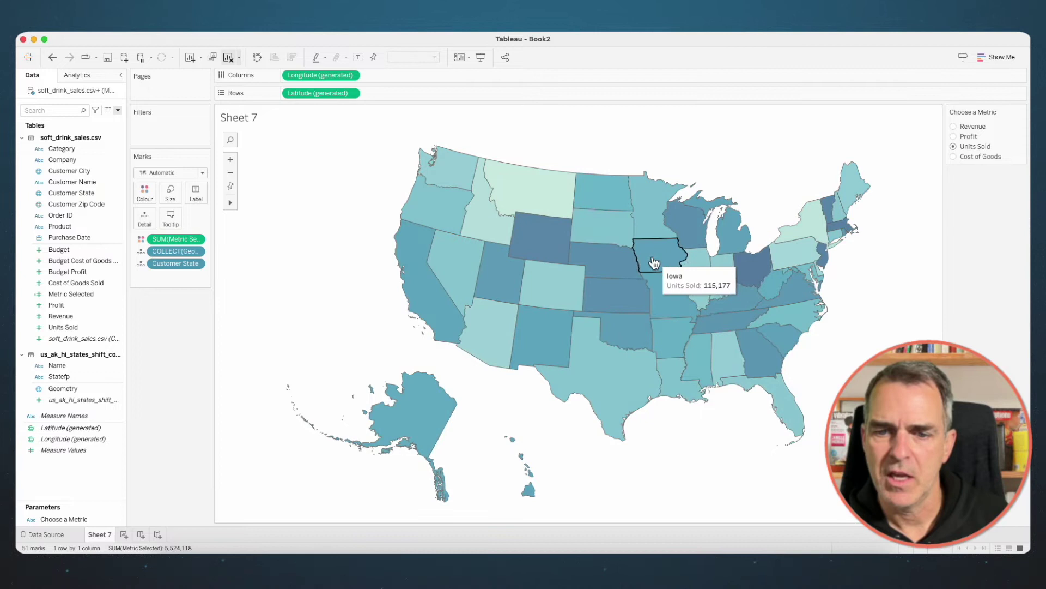
mouse_move(606, 299)
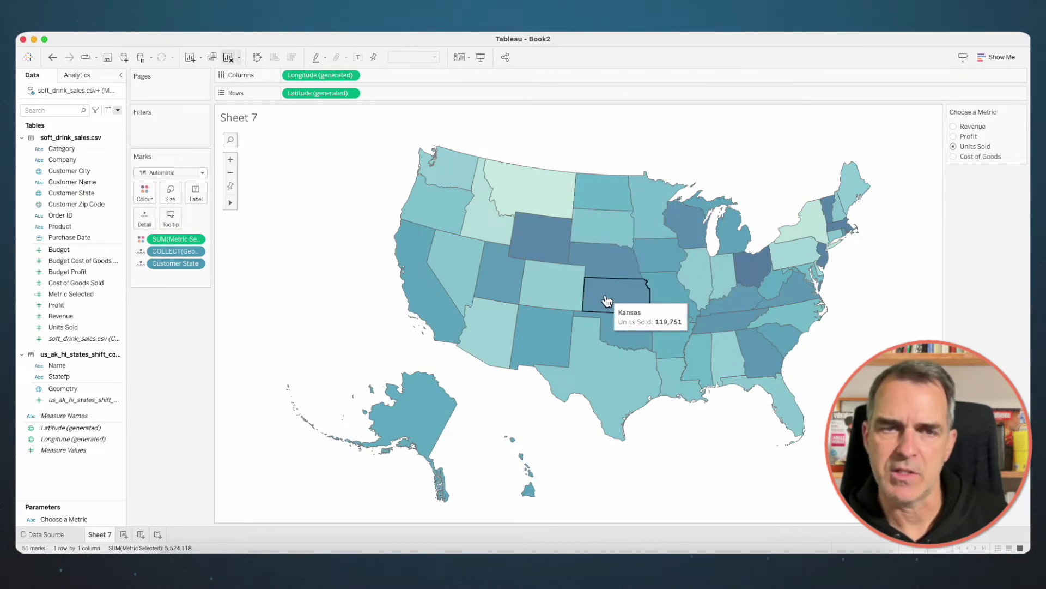
double_click(100, 534)
type("Map")
key("Return")
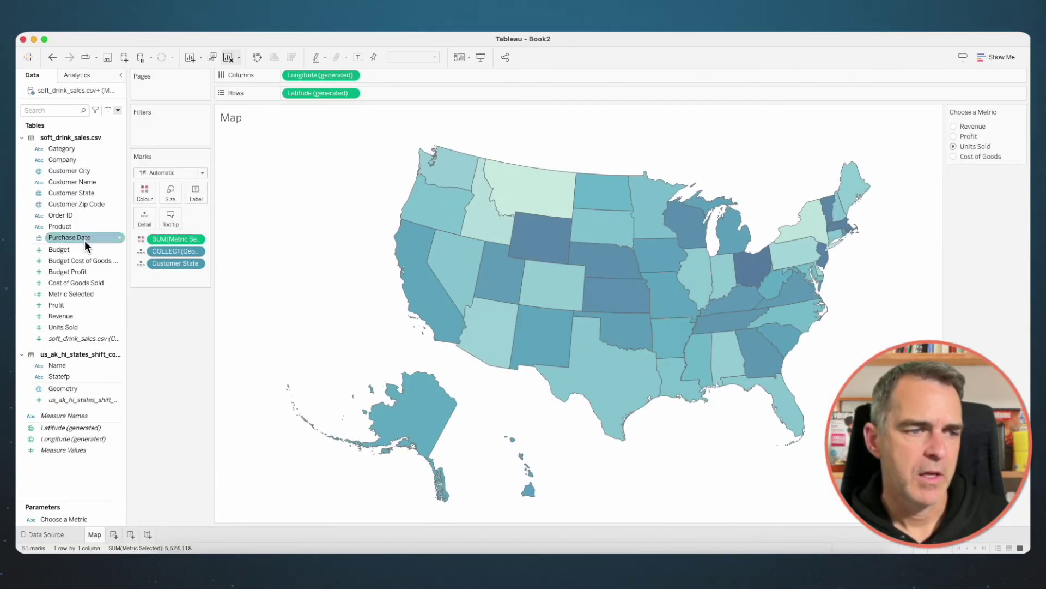
- Filter the map by Purchase Date as a continuous quarter range, 2020 Q1 to 2023 Q3
mouse_move(79, 238)
left_mouse_down()
mouse_move(147, 137)
mouse_move(160, 136)
left_mouse_up()
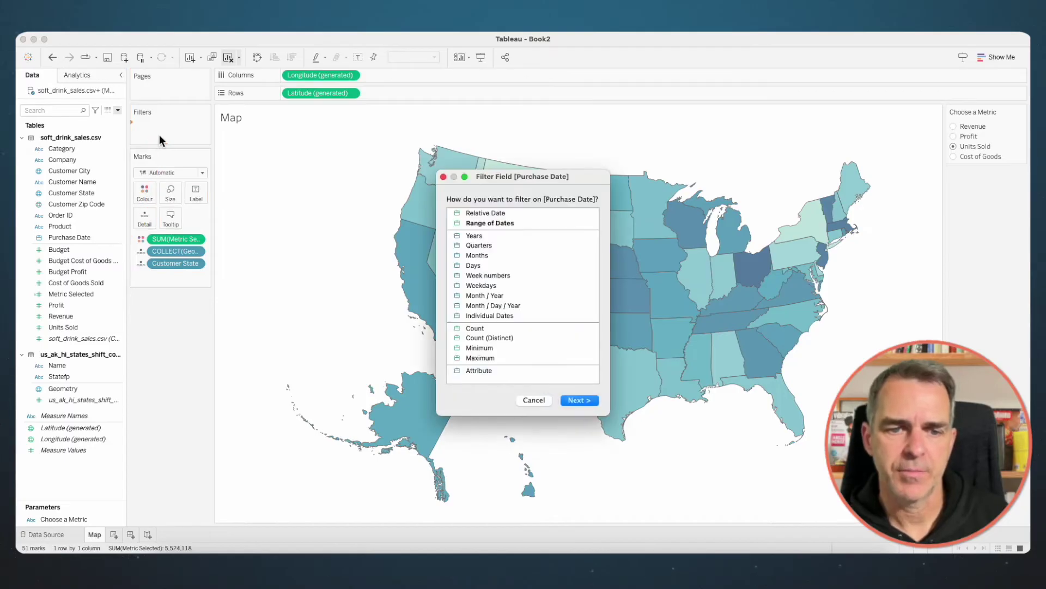
left_click(471, 266)
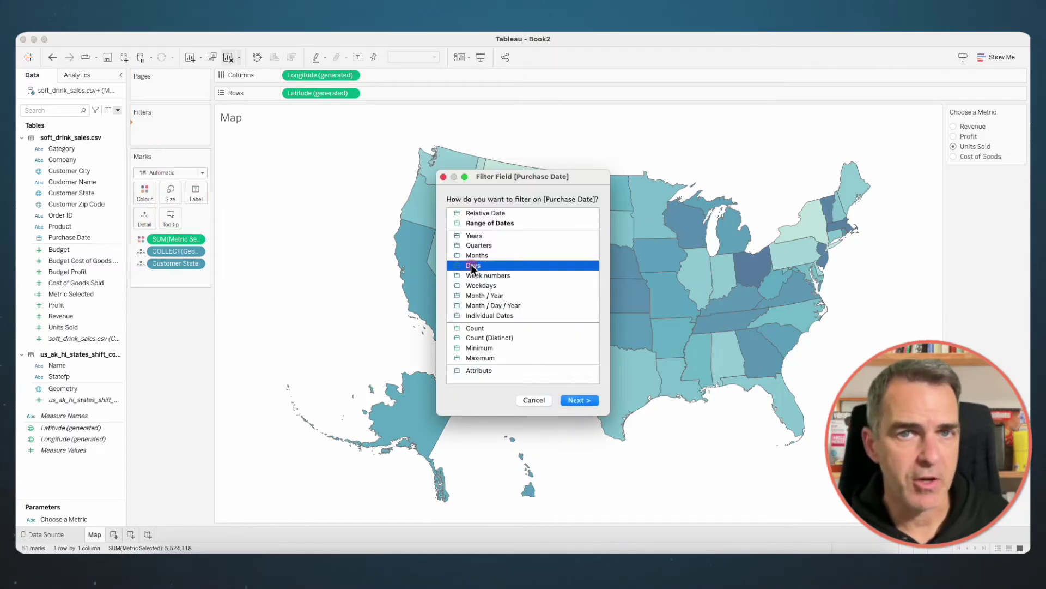
left_click(580, 401)
left_click(654, 443)
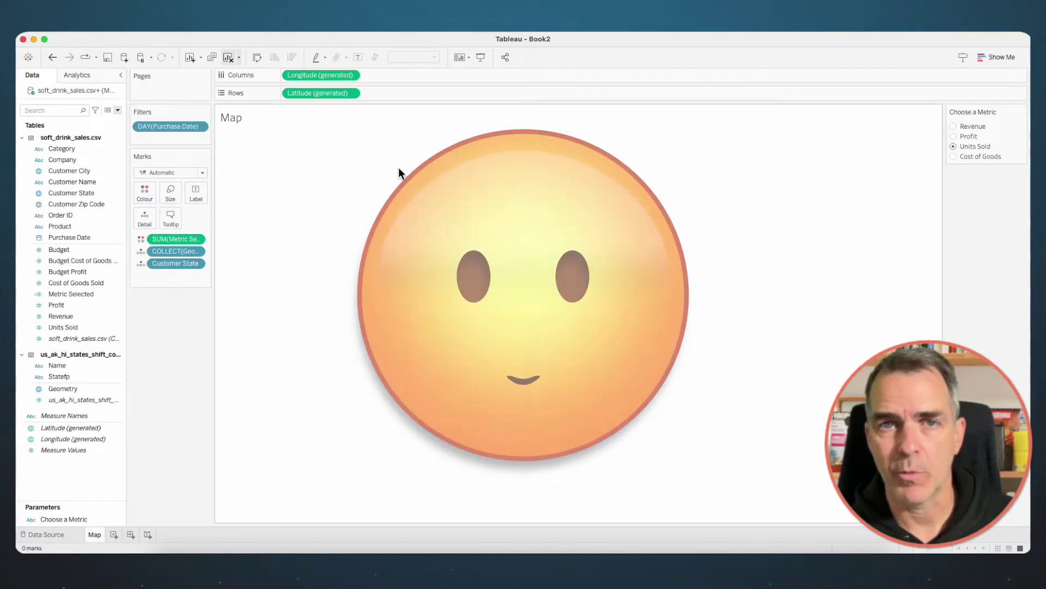
left_click(165, 127)
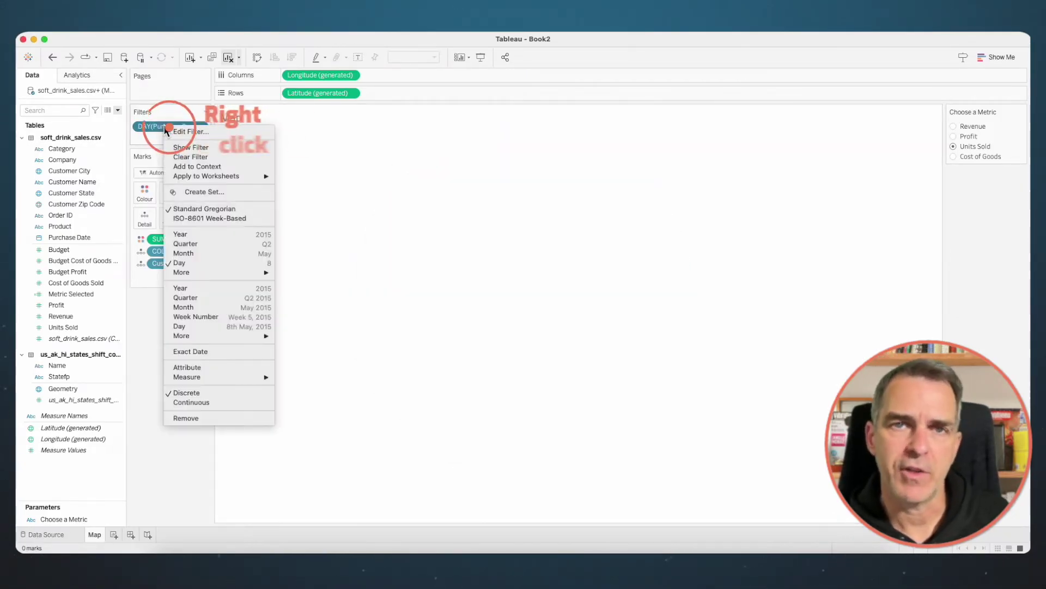
left_click(218, 298)
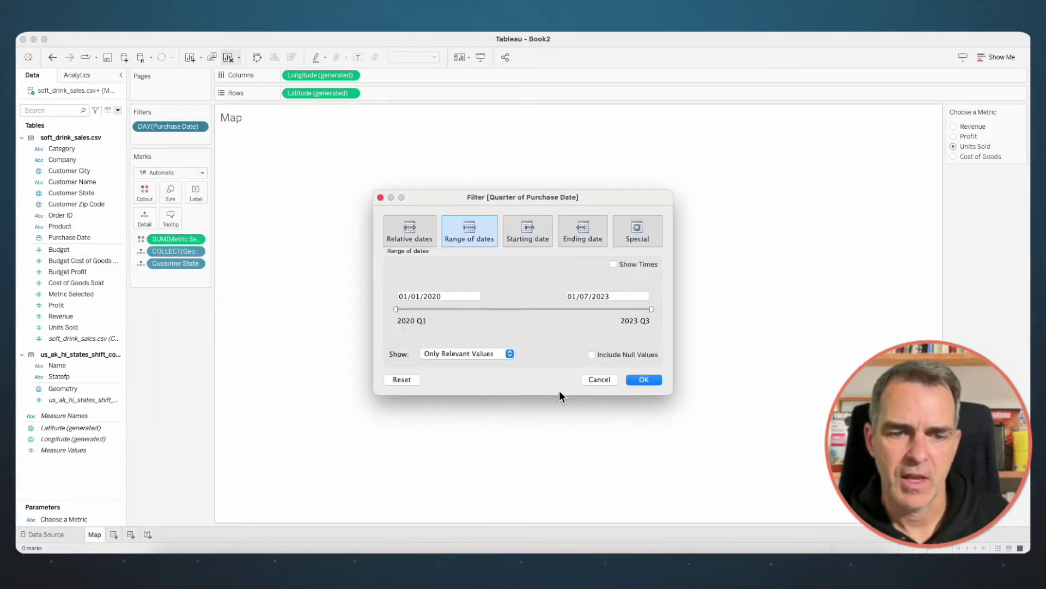
left_click(642, 379)
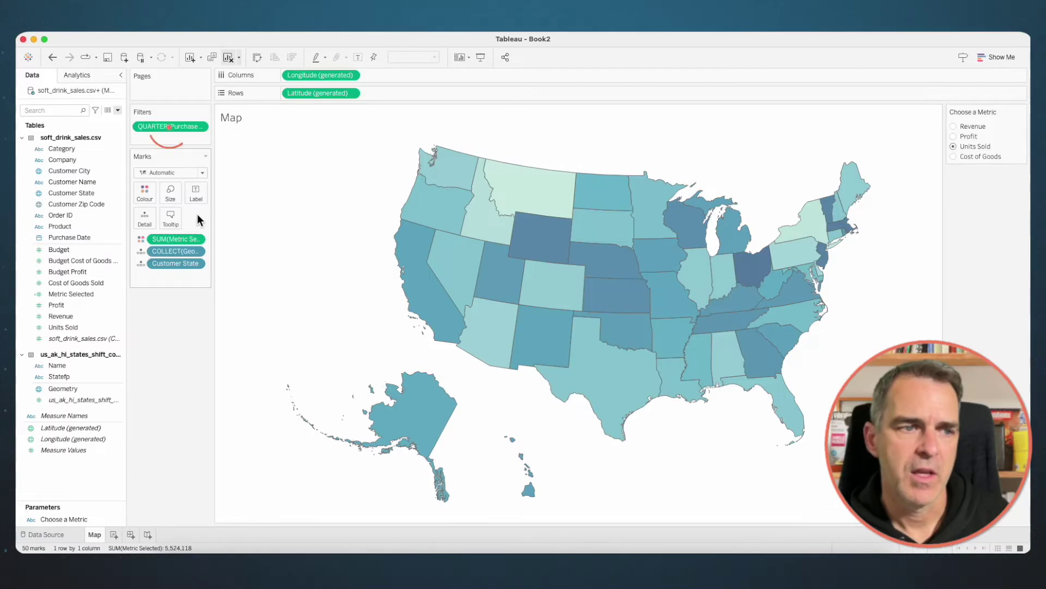
- Show the quarter range slider on the sheet and move its start to 2021 Q3
right_click(168, 127)
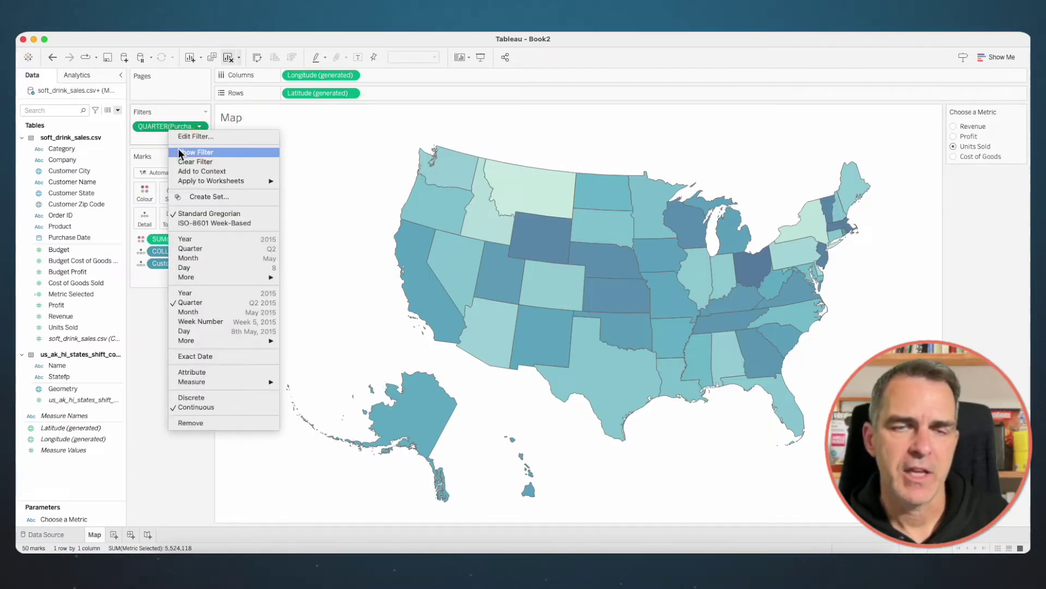
left_click(179, 152)
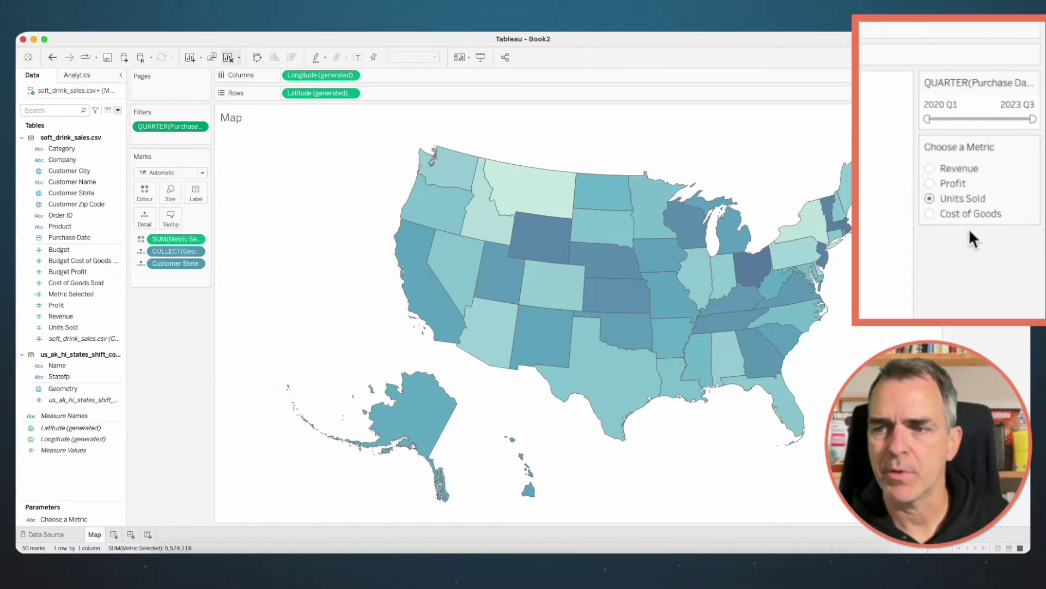
mouse_move(953, 137)
left_mouse_down()
mouse_move(988, 139)
mouse_move(937, 137)
left_mouse_up()
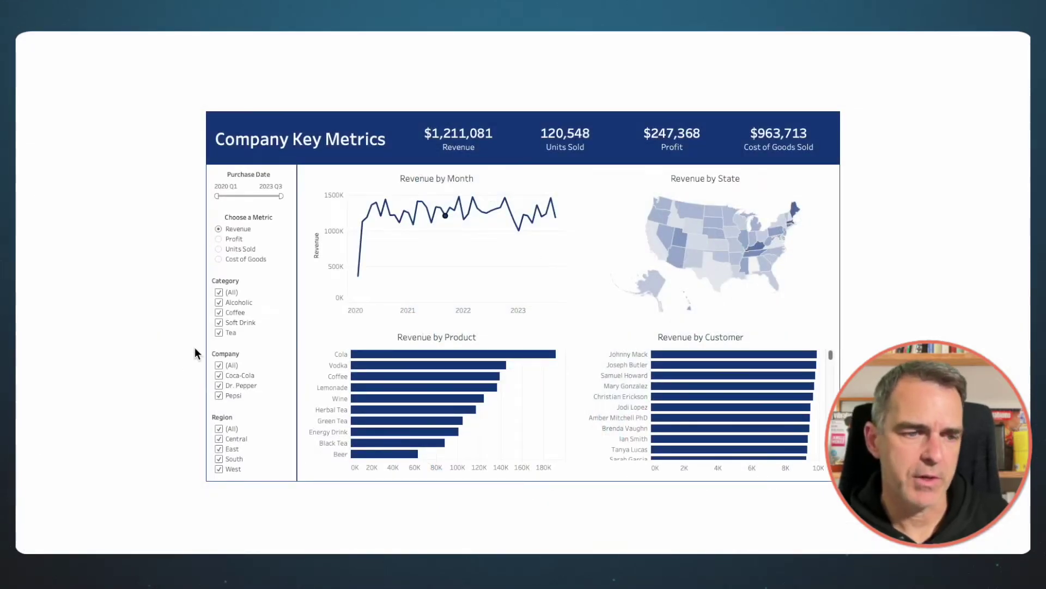
left_click_drag(217, 196, 246, 196)
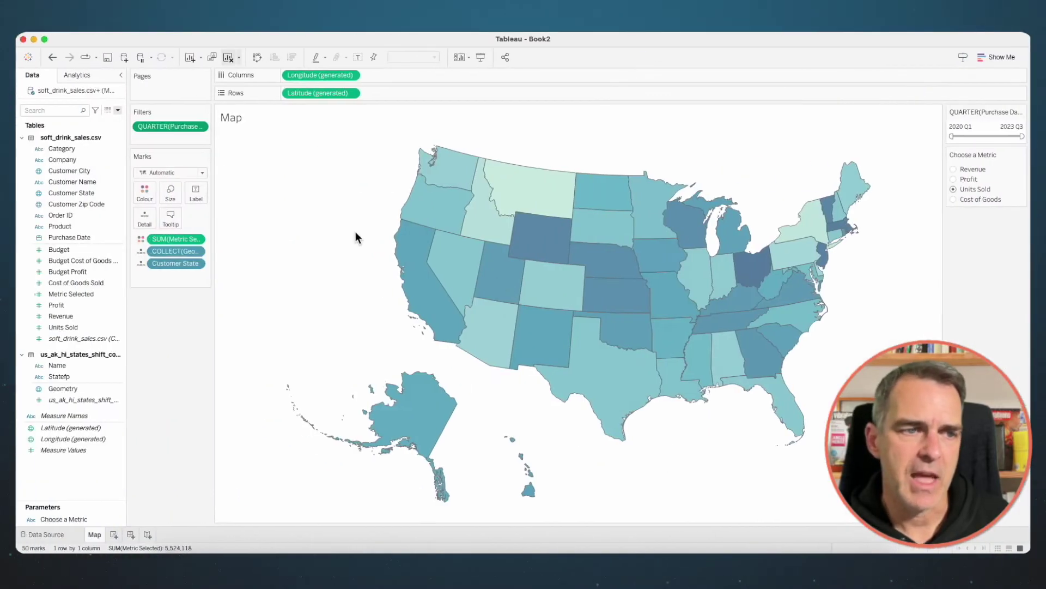
- Apply the quarter date filter to all worksheets using this data source
right_click(168, 129)
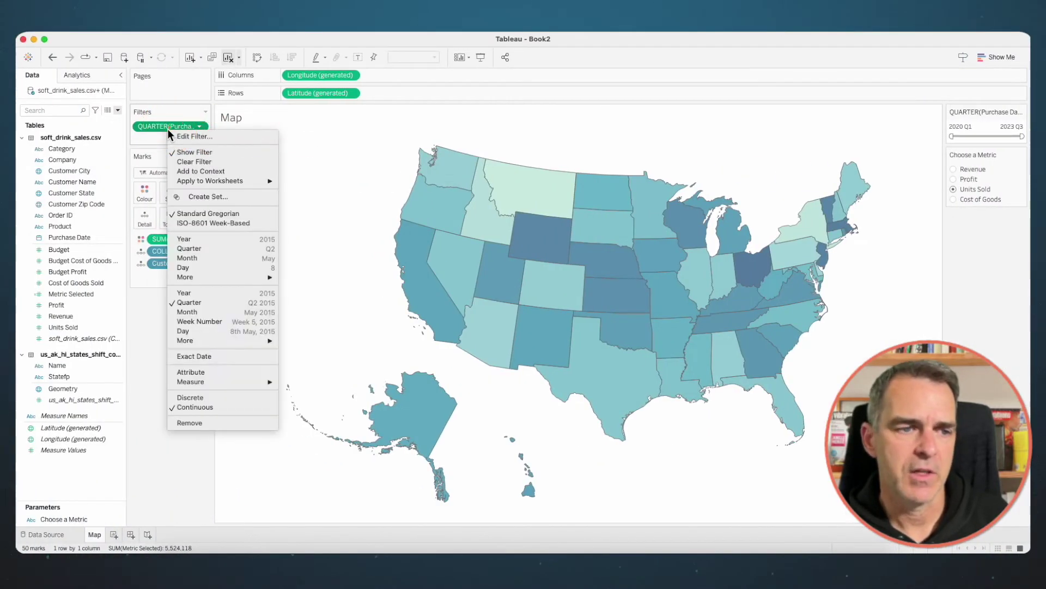
mouse_move(223, 185)
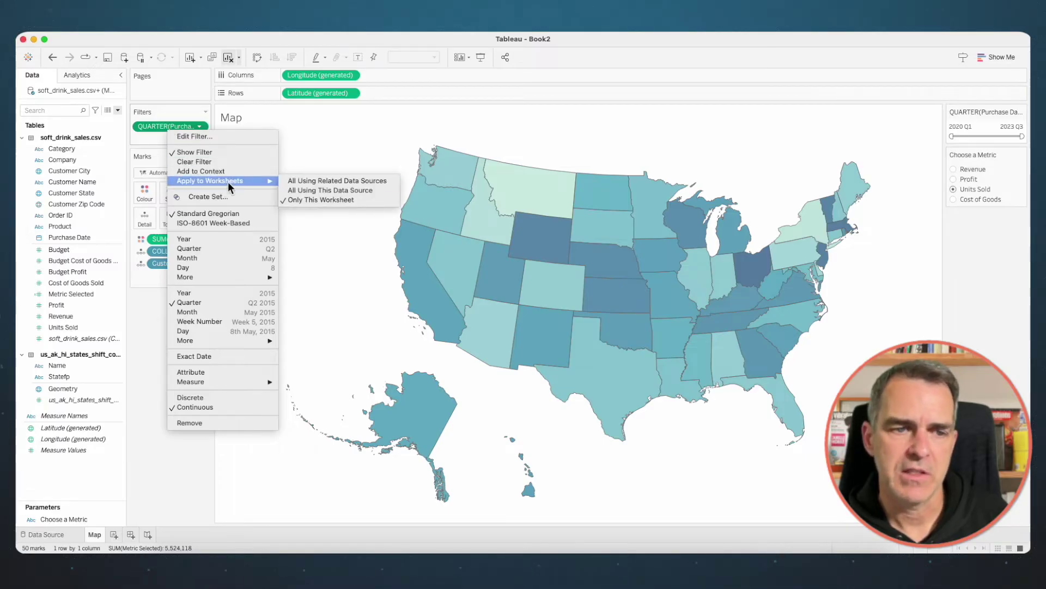
left_click(325, 189)
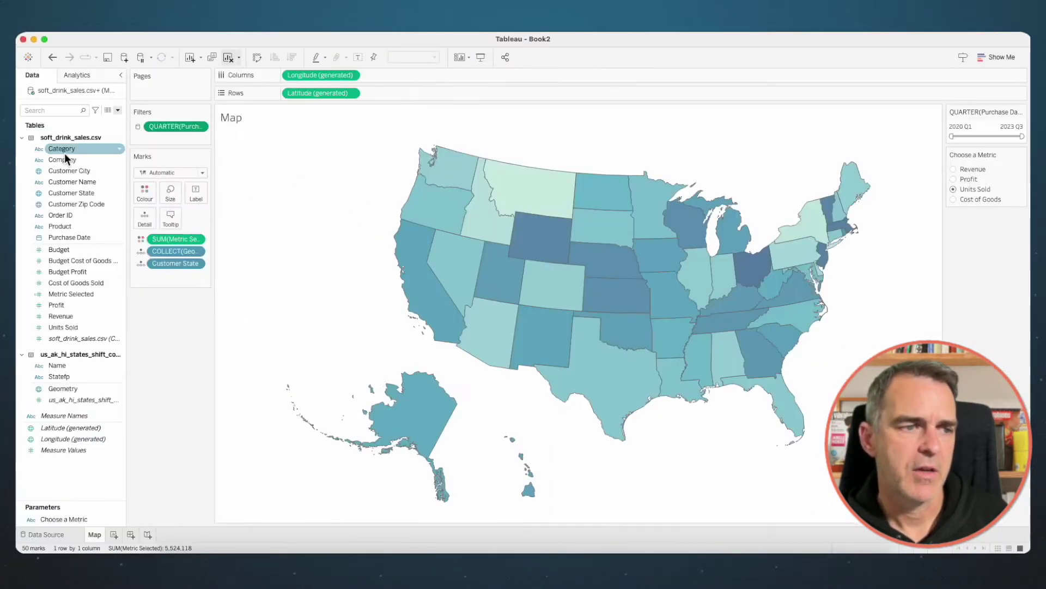
- Show Category and Company filters on the Map sheet and start a blank Sheet 2
right_click(65, 150)
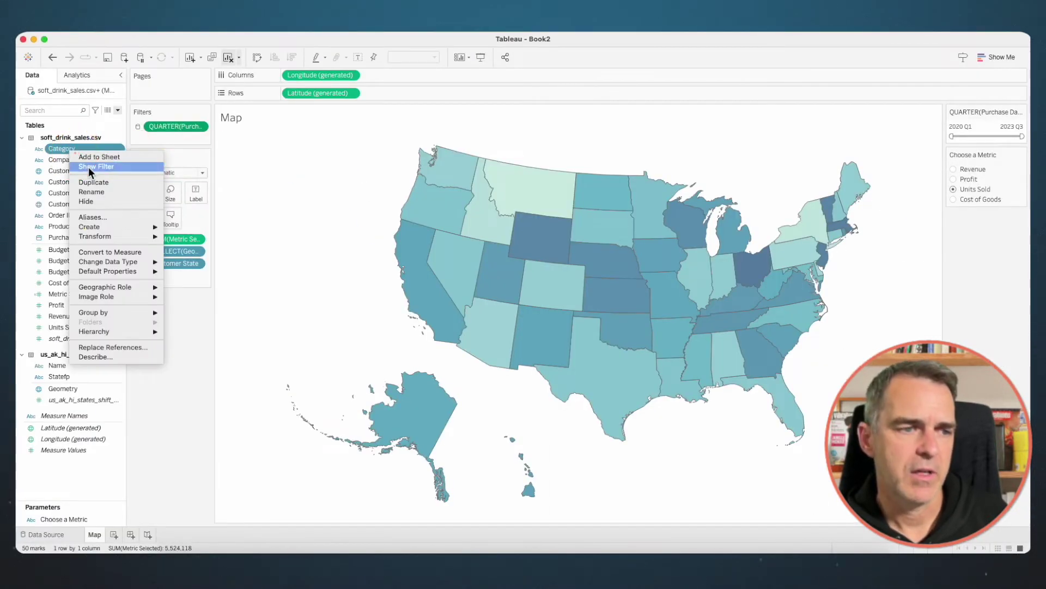
left_click(88, 167)
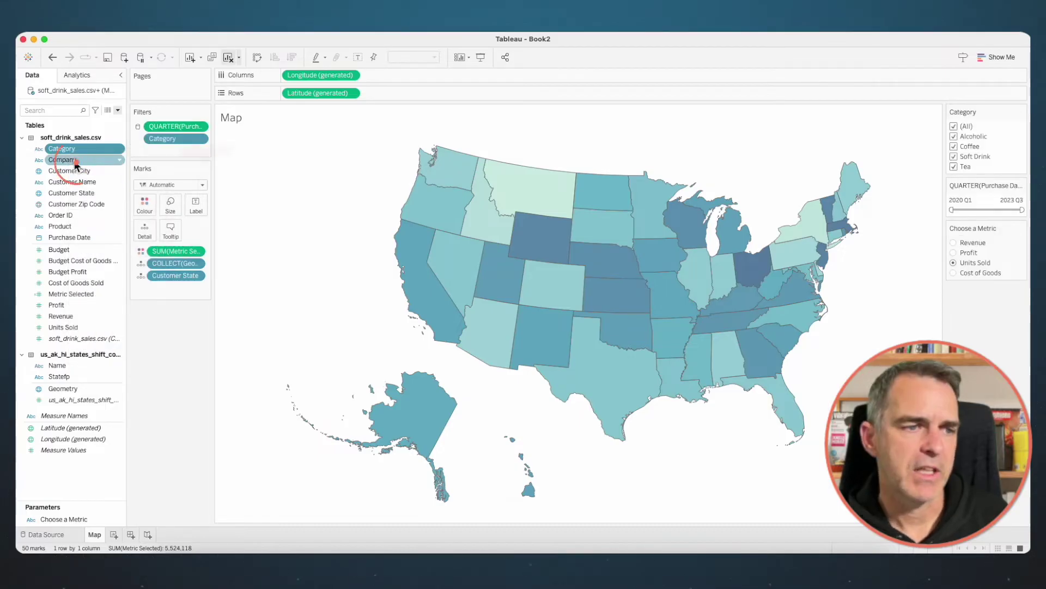
right_click(77, 163)
left_click(94, 177)
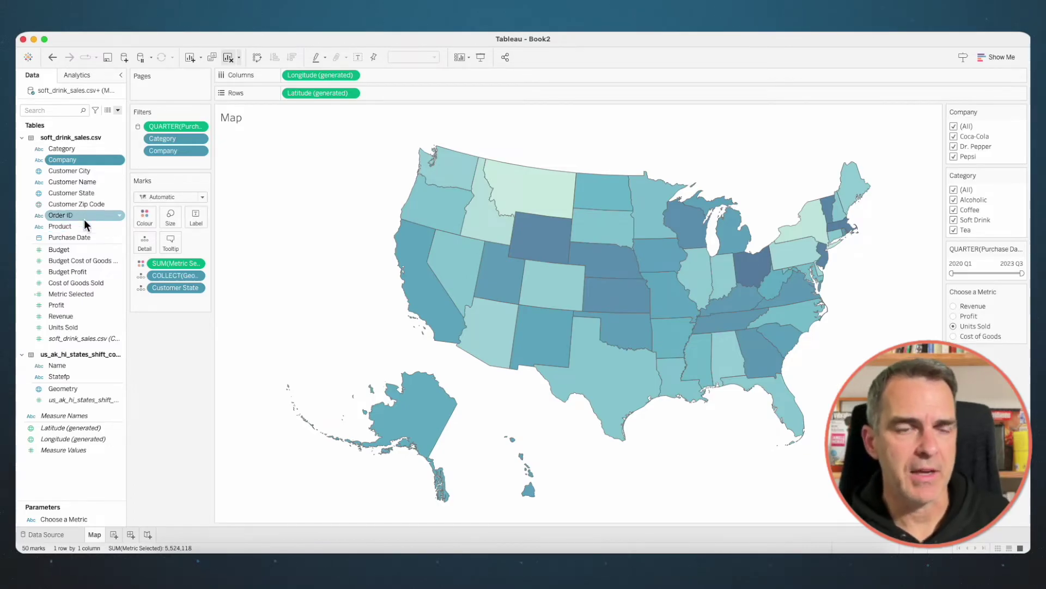
left_click(116, 533)
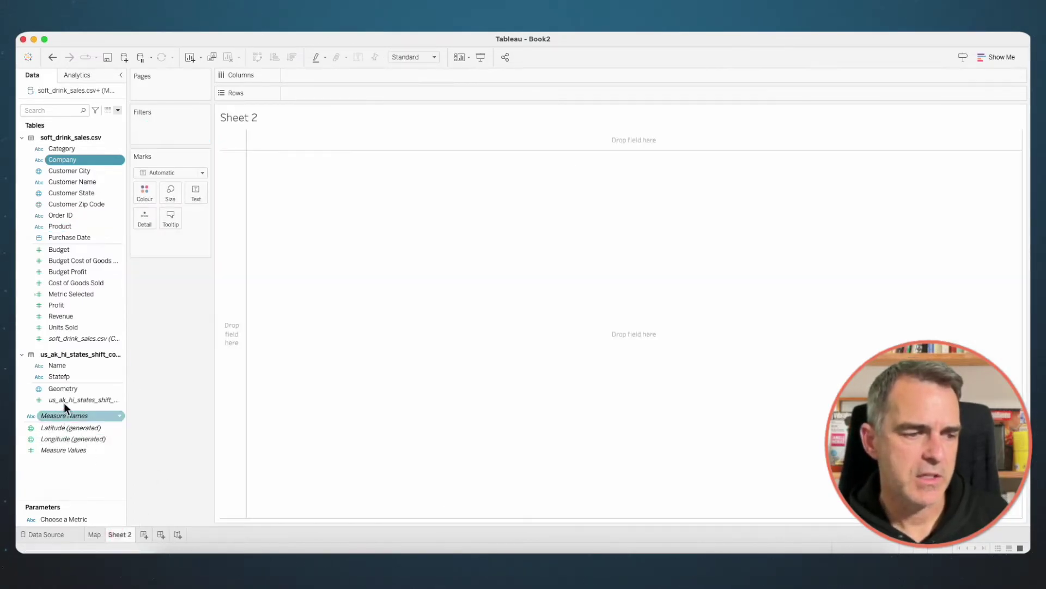
- Draw a state-level US map from Geometry and group the 13 western states
left_click(59, 388)
double_click(59, 389)
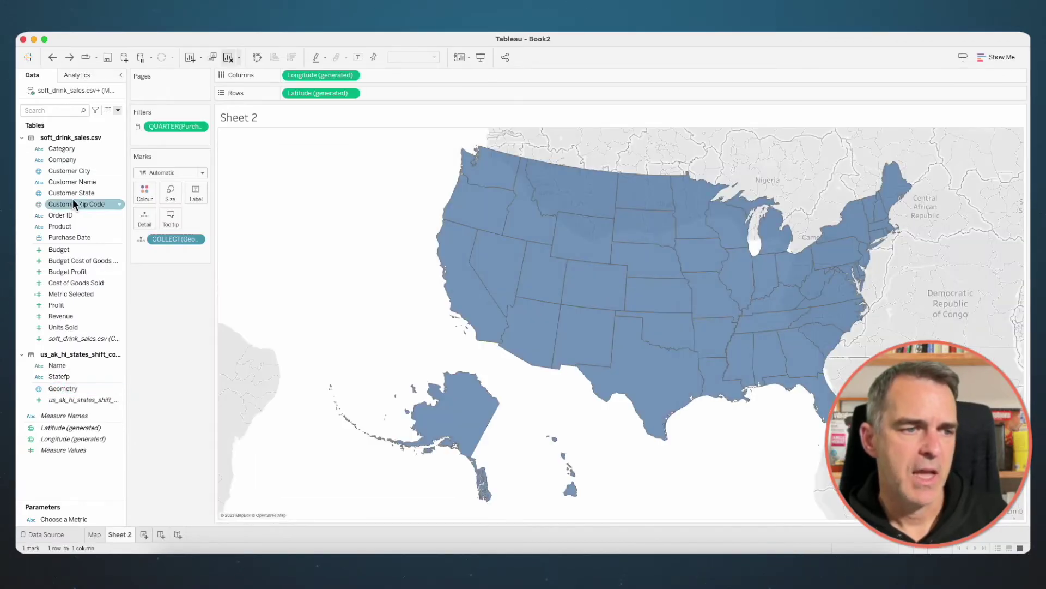
left_click_drag(73, 192, 145, 220)
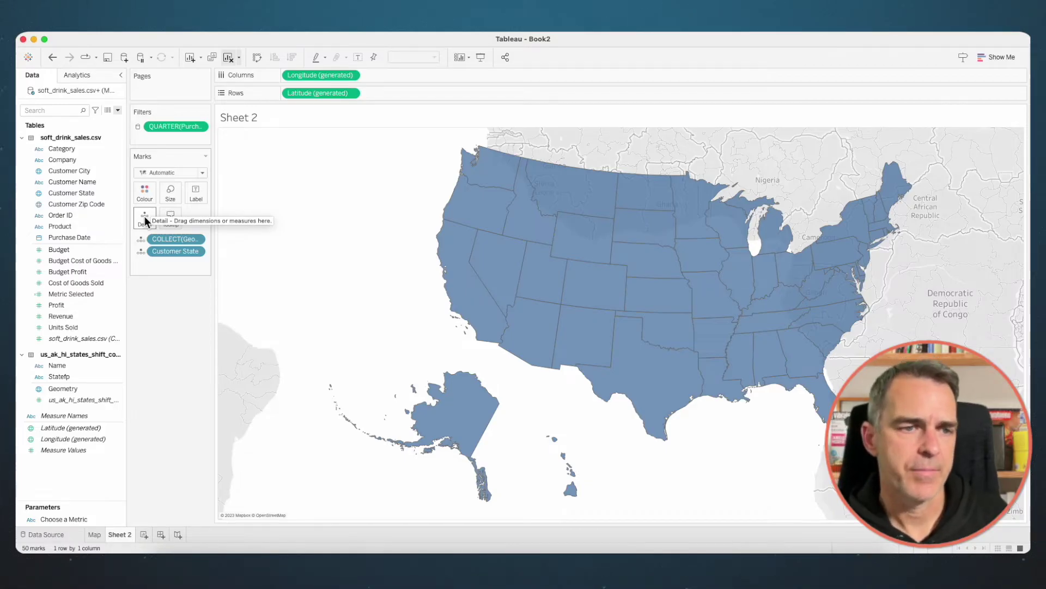
mouse_move(231, 202)
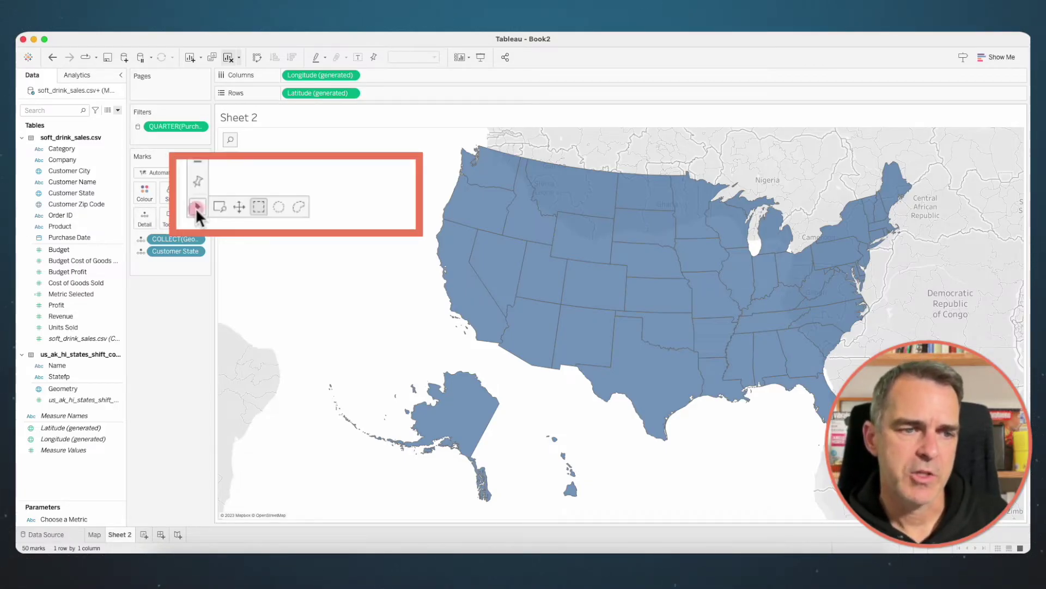
left_click(298, 207)
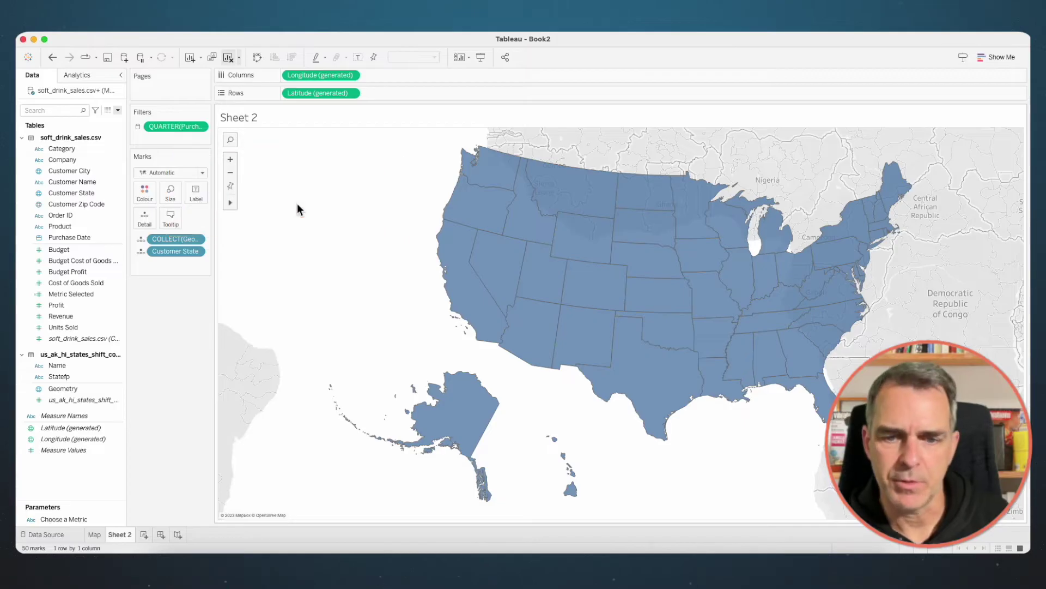
mouse_move(423, 144)
left_mouse_down()
mouse_move(480, 148)
mouse_move(552, 179)
mouse_move(576, 227)
mouse_move(584, 303)
mouse_move(575, 343)
mouse_move(477, 324)
mouse_move(469, 354)
mouse_move(468, 408)
mouse_move(481, 429)
mouse_move(539, 445)
left_mouse_up()
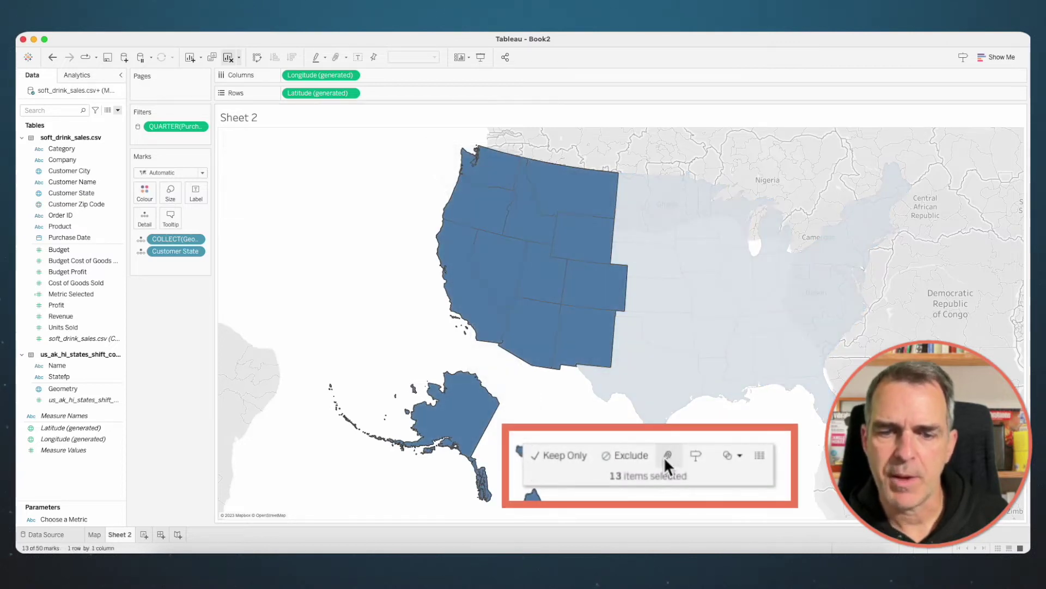
left_click(659, 459)
left_click(320, 201)
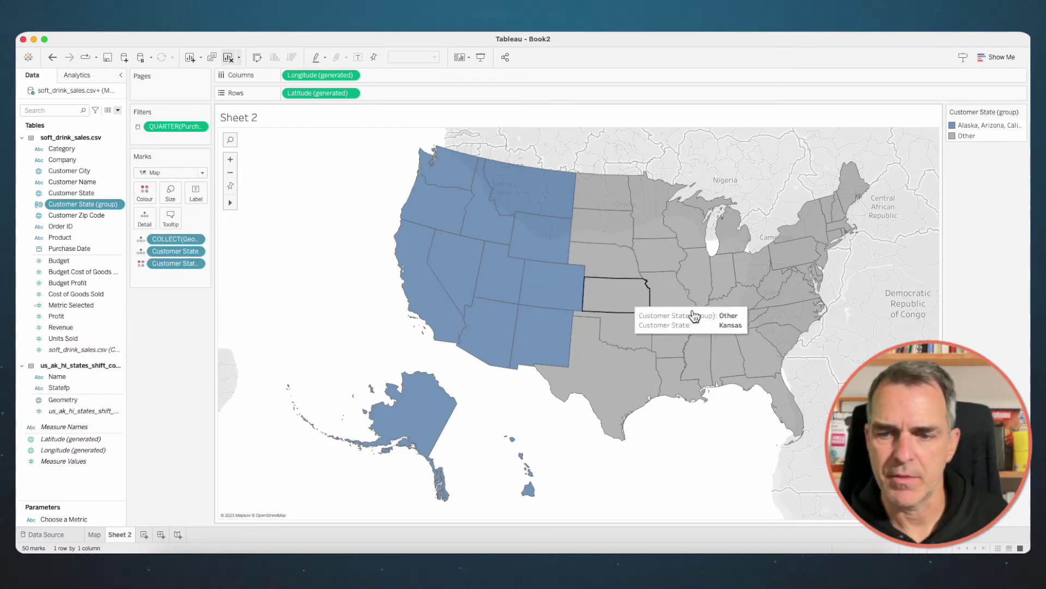
- Lasso and group the southern, northeastern and midwestern states as separate groups
mouse_move(843, 316)
left_mouse_down()
mouse_move(670, 343)
mouse_move(630, 339)
mouse_move(612, 348)
mouse_move(603, 375)
mouse_move(620, 402)
mouse_move(709, 440)
mouse_move(811, 439)
left_mouse_up()
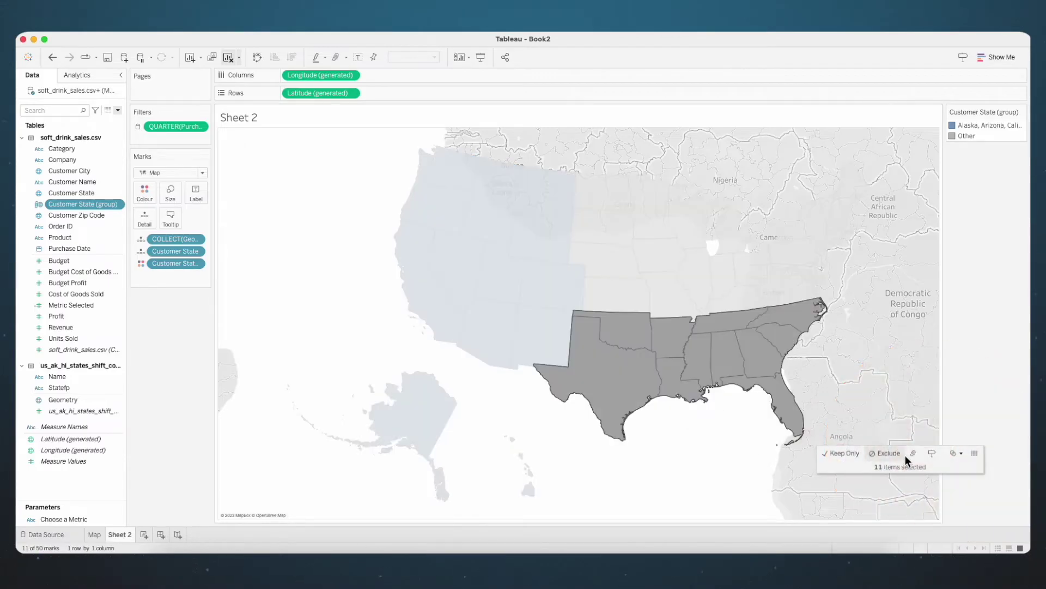
left_click(912, 454)
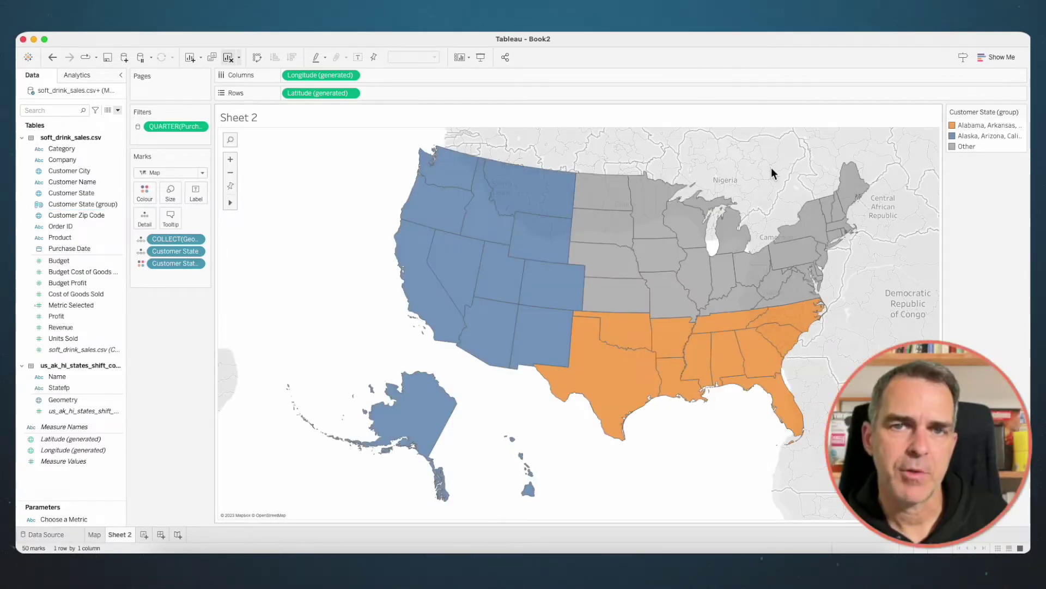
mouse_move(842, 176)
left_mouse_down()
mouse_move(873, 204)
mouse_move(872, 233)
mouse_move(852, 265)
mouse_move(807, 294)
mouse_move(826, 295)
left_mouse_up()
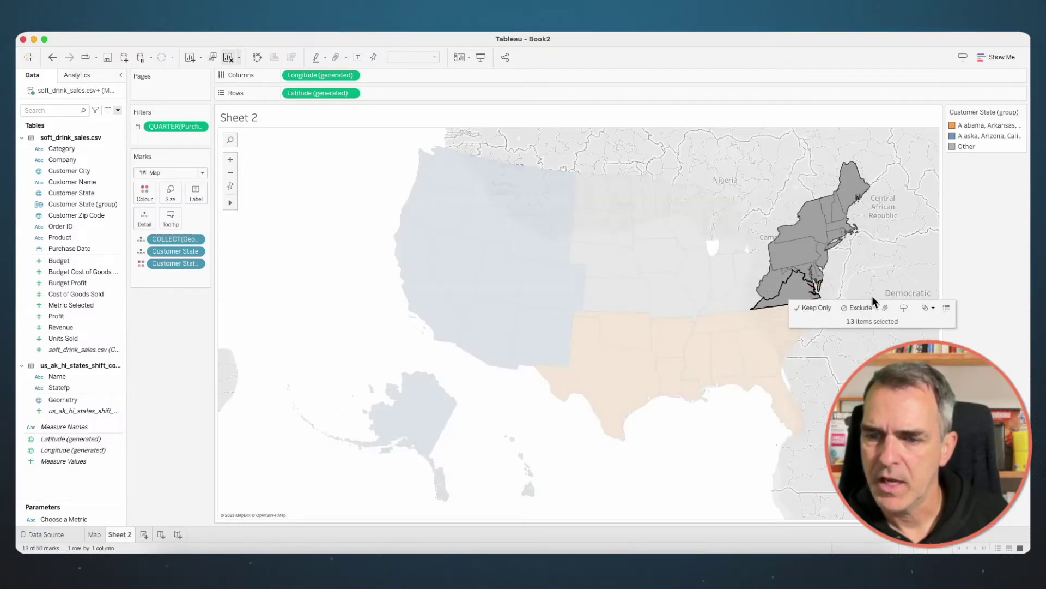
left_click(885, 307)
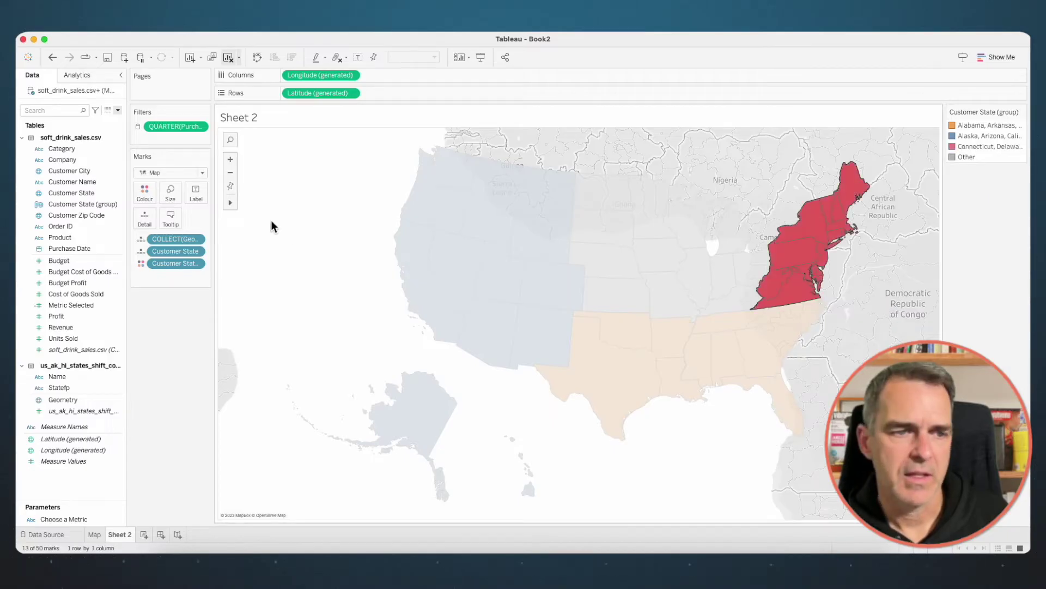
left_click(251, 204)
mouse_move(594, 149)
left_mouse_down()
mouse_move(613, 247)
mouse_move(651, 298)
mouse_move(718, 298)
mouse_move(745, 279)
mouse_move(748, 250)
mouse_move(709, 210)
left_mouse_up()
left_click(812, 227)
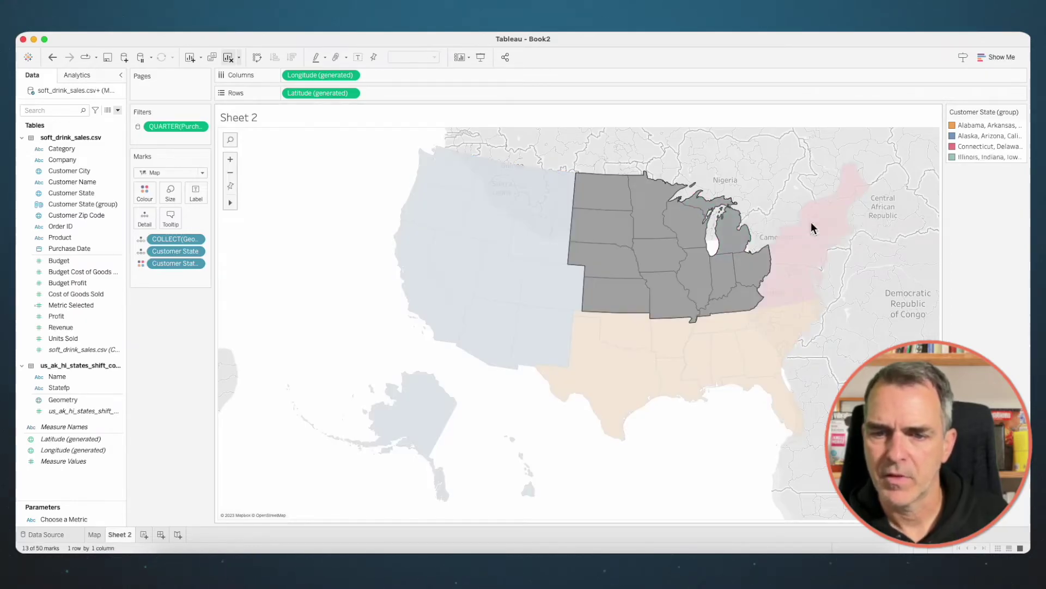
left_click(1024, 223)
left_click(75, 205)
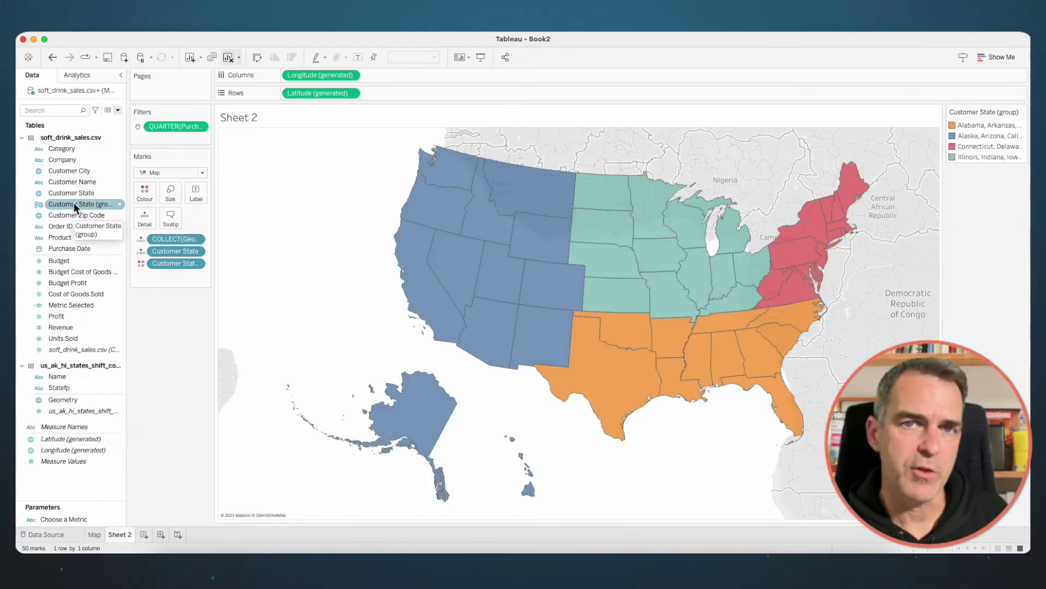
- Name the group field Region and rename the Alabama, Arkansas, Florida group South
right_click(76, 208)
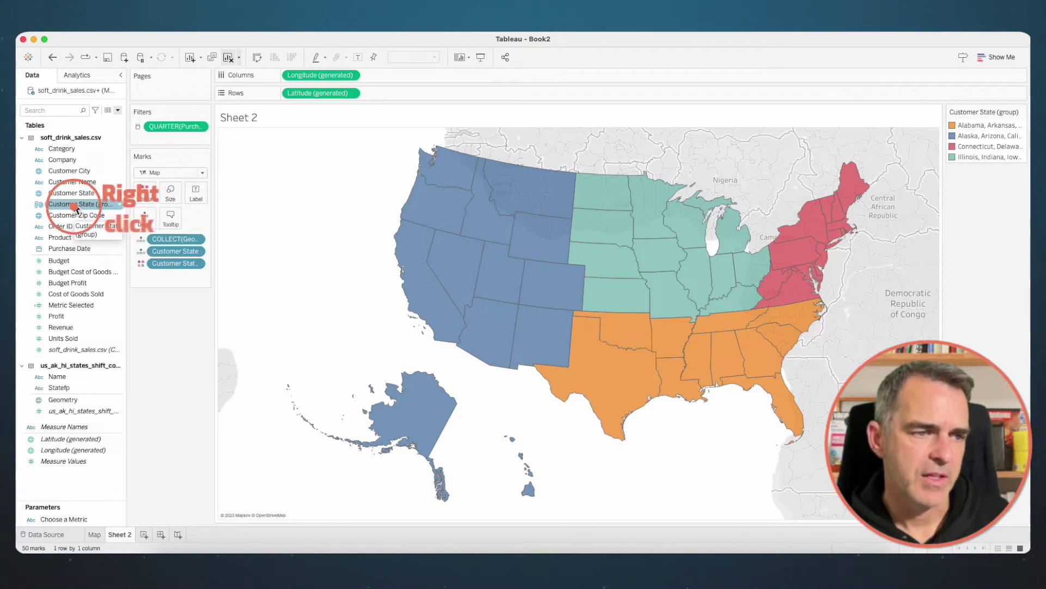
left_click(102, 270)
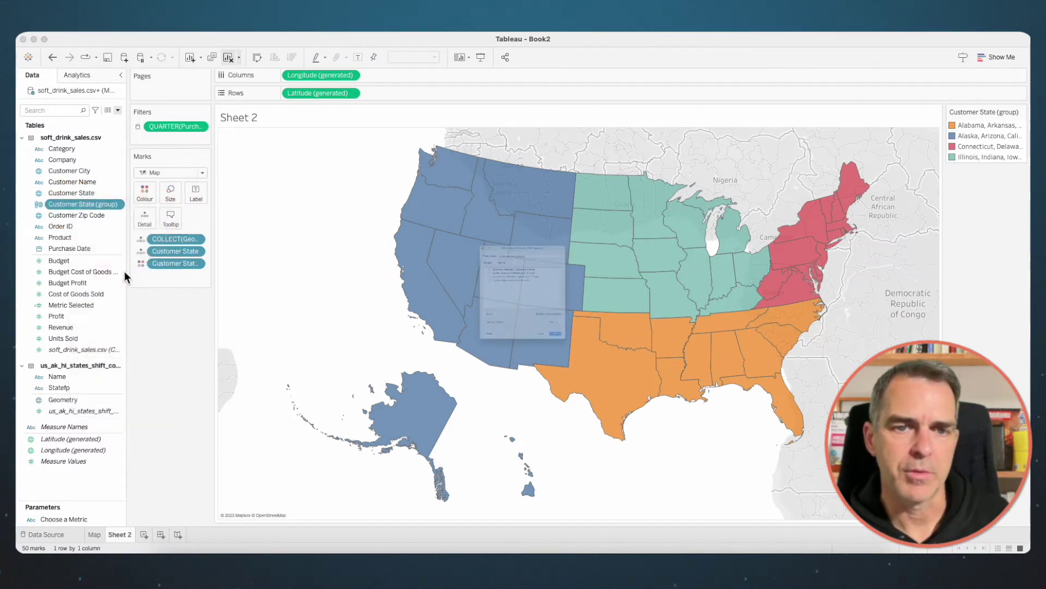
type("Region")
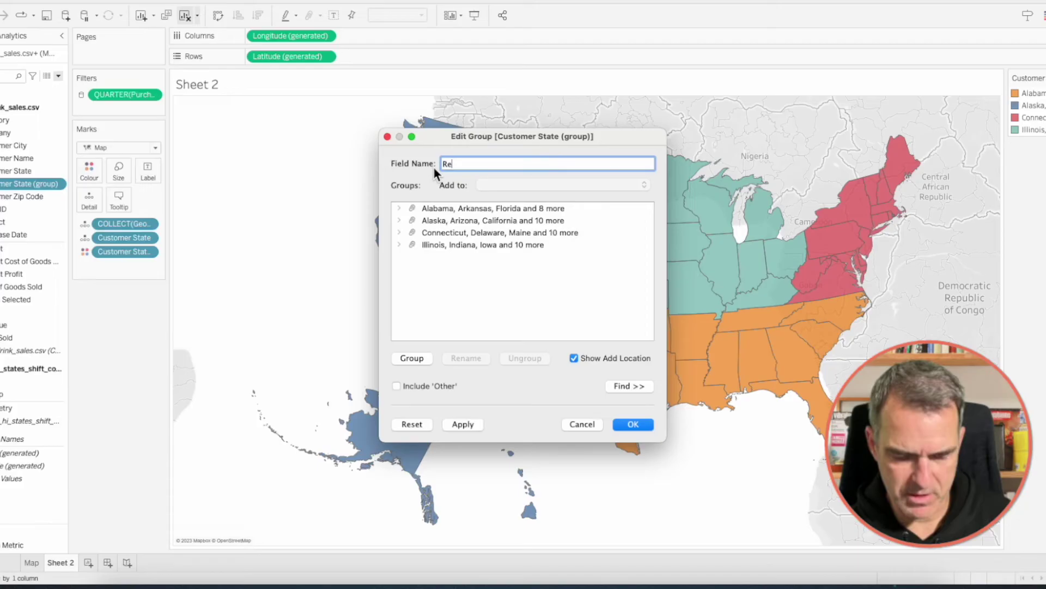
left_click(449, 208)
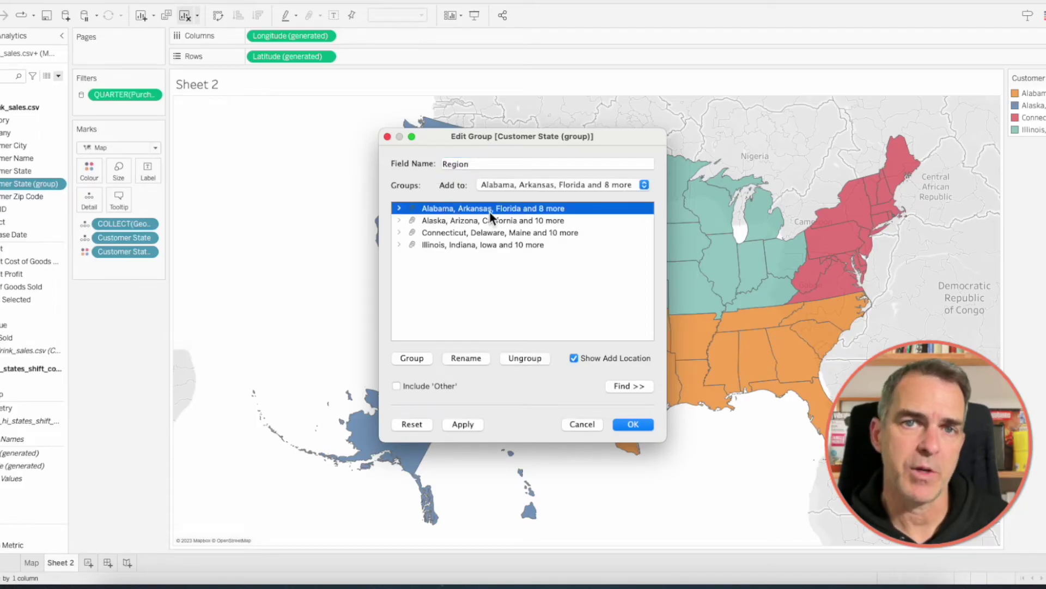
left_click(473, 359)
type("South")
key("Return")
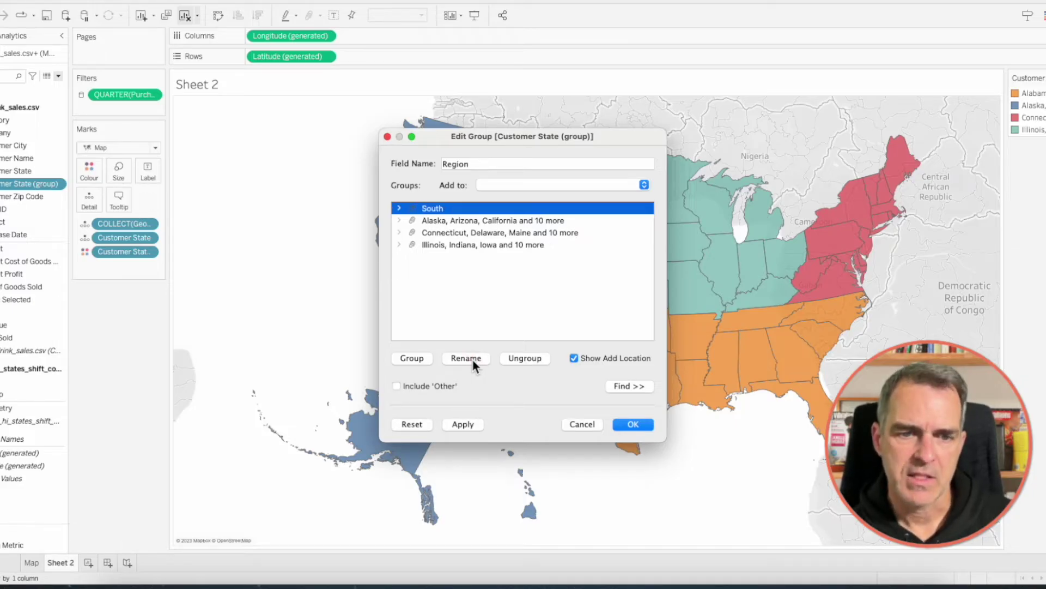
key("Down")
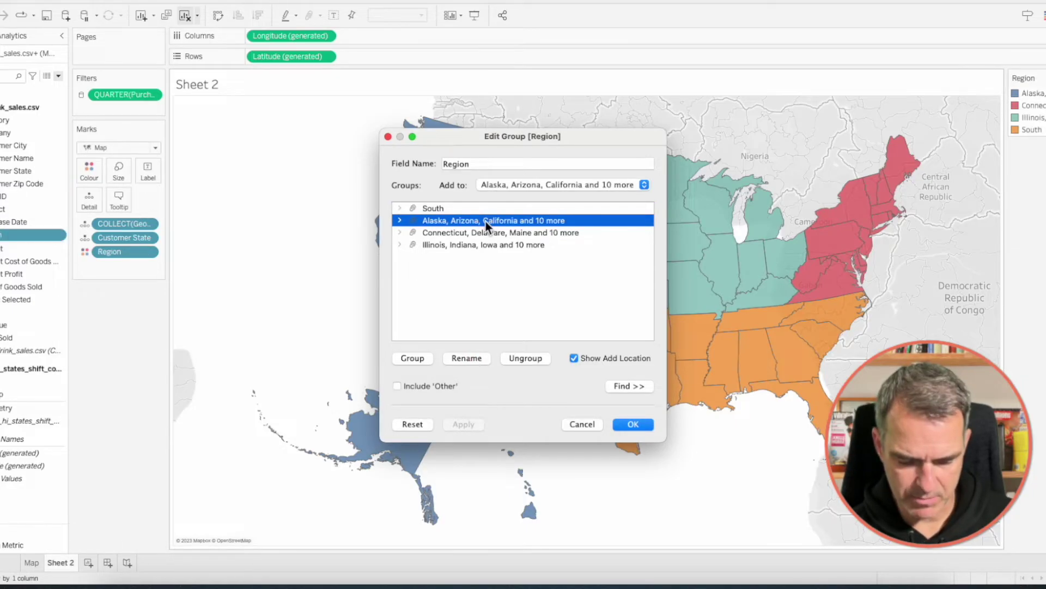
- Rename the remaining groups West, East and Central and apply the edits
left_click(485, 220)
type("West")
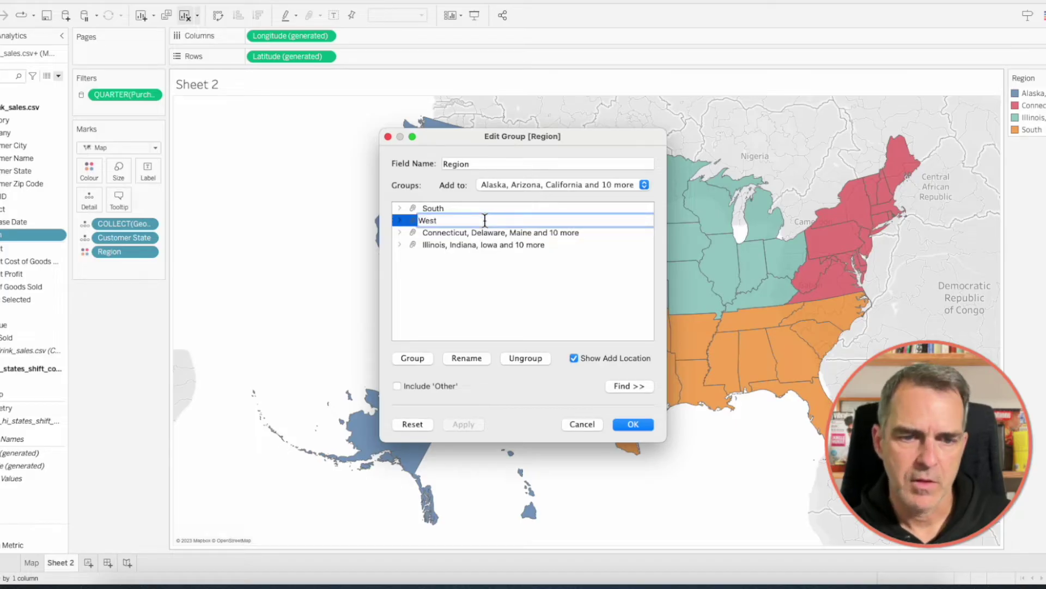
left_click(475, 231)
left_click(476, 230)
type("East")
left_click(468, 245)
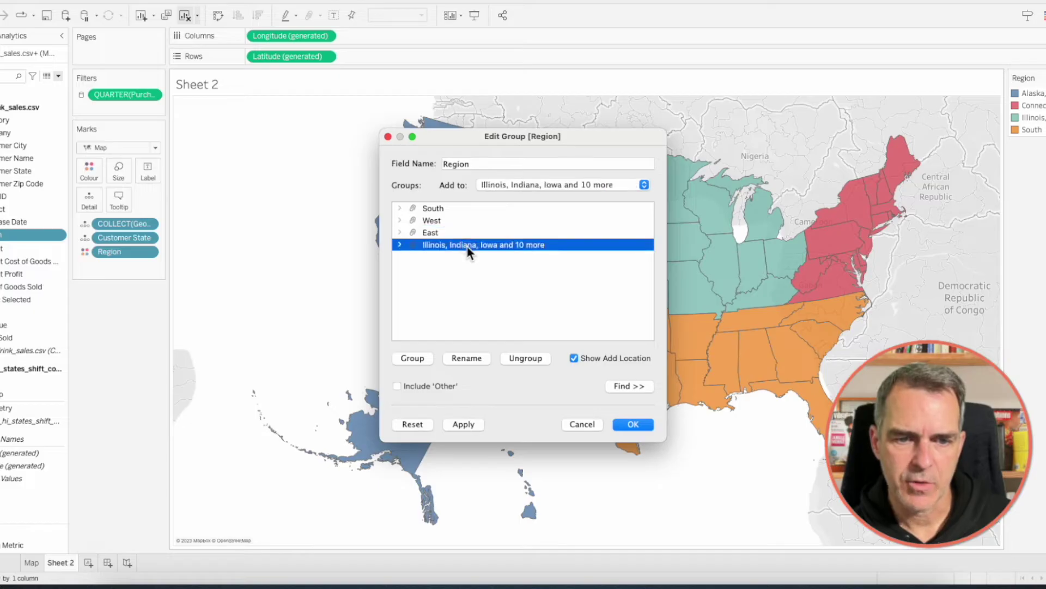
left_click(466, 246)
type("Central")
key("Return")
left_click(634, 423)
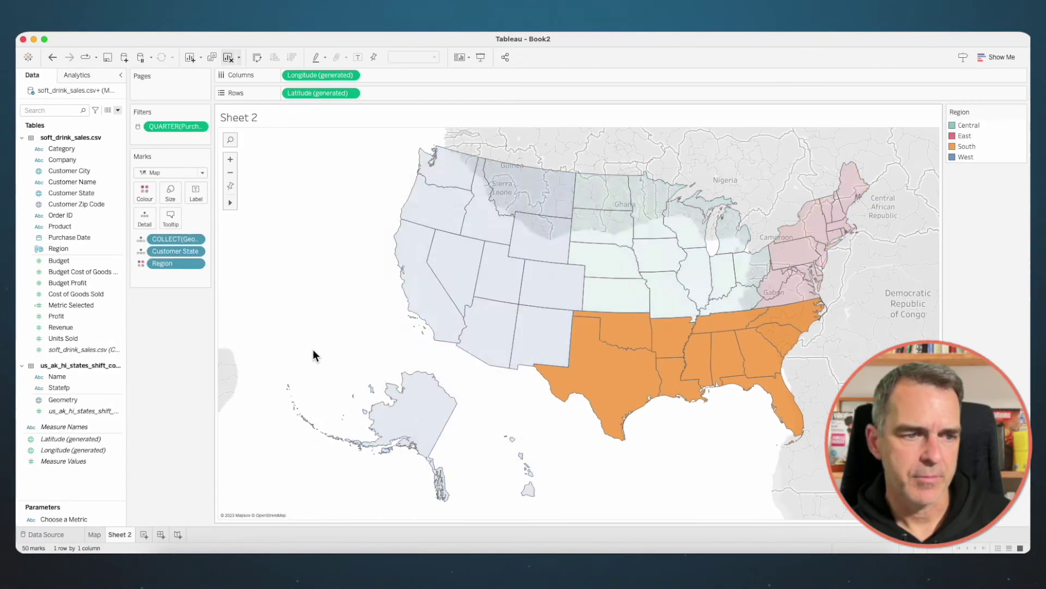
- Add a Region checkbox filter to the Map sheet
left_click(94, 534)
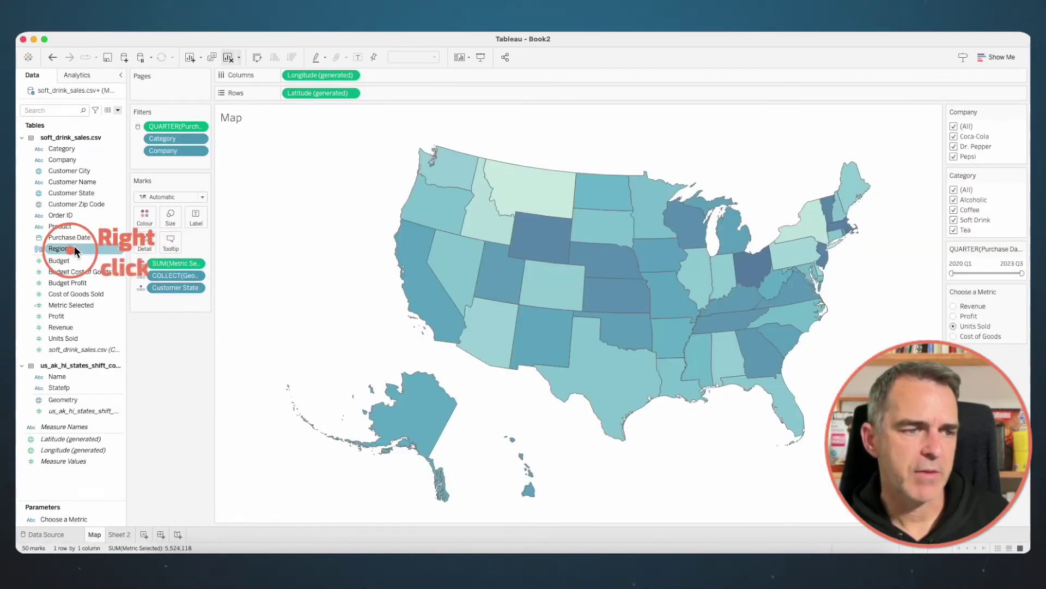
right_click(76, 251)
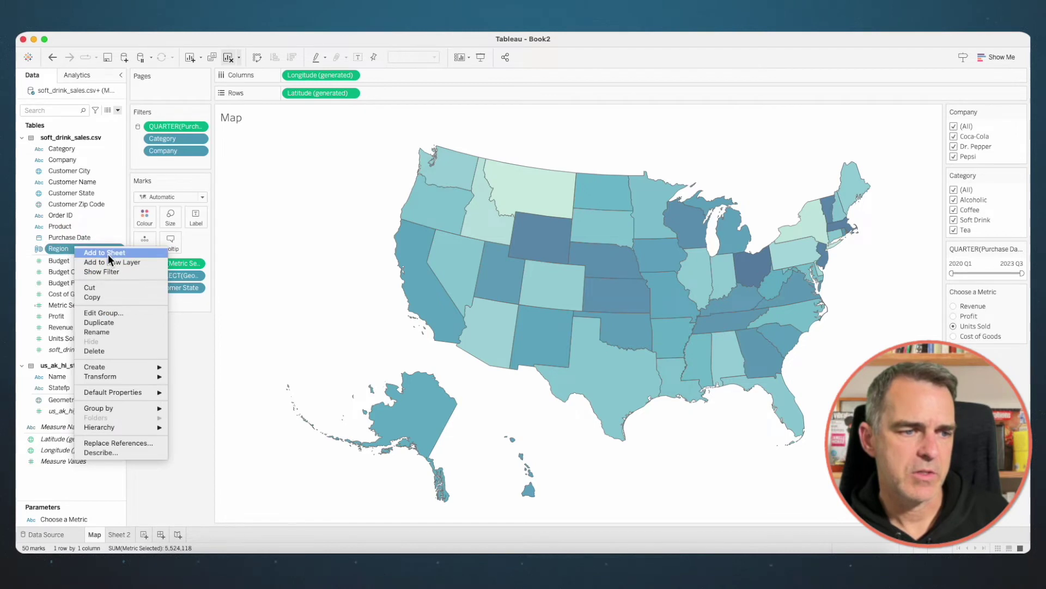
left_click(105, 271)
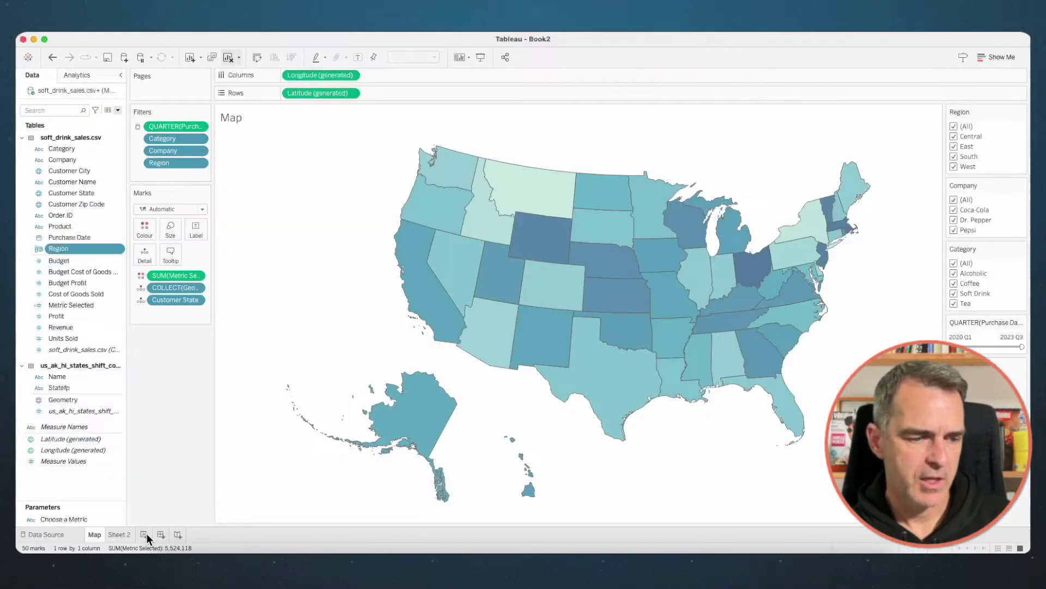
- On new Sheet 3, lay out Revenue, Profit, Units Sold and Cost of Goods Sold totals in one row
left_click(143, 534)
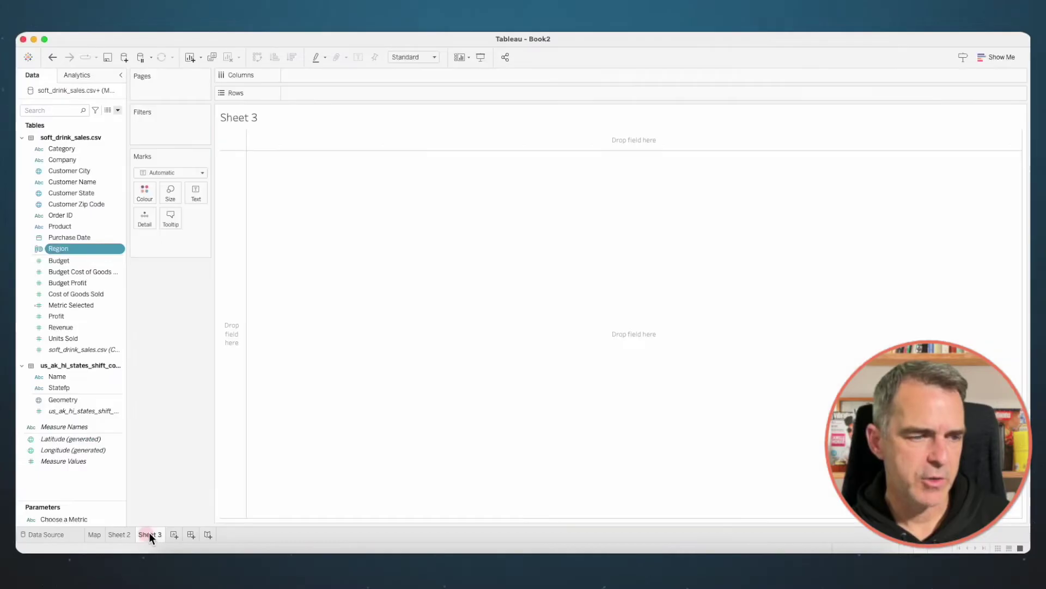
left_click_drag(62, 327, 194, 193)
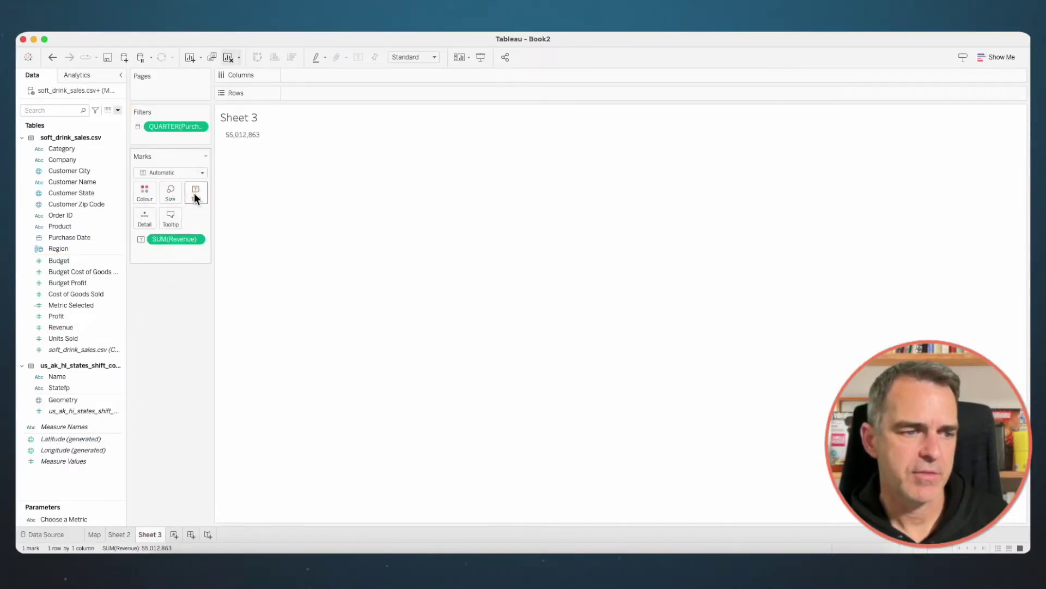
left_click(60, 316)
left_click_drag(60, 316, 230, 129)
left_click_drag(64, 338, 156, 328)
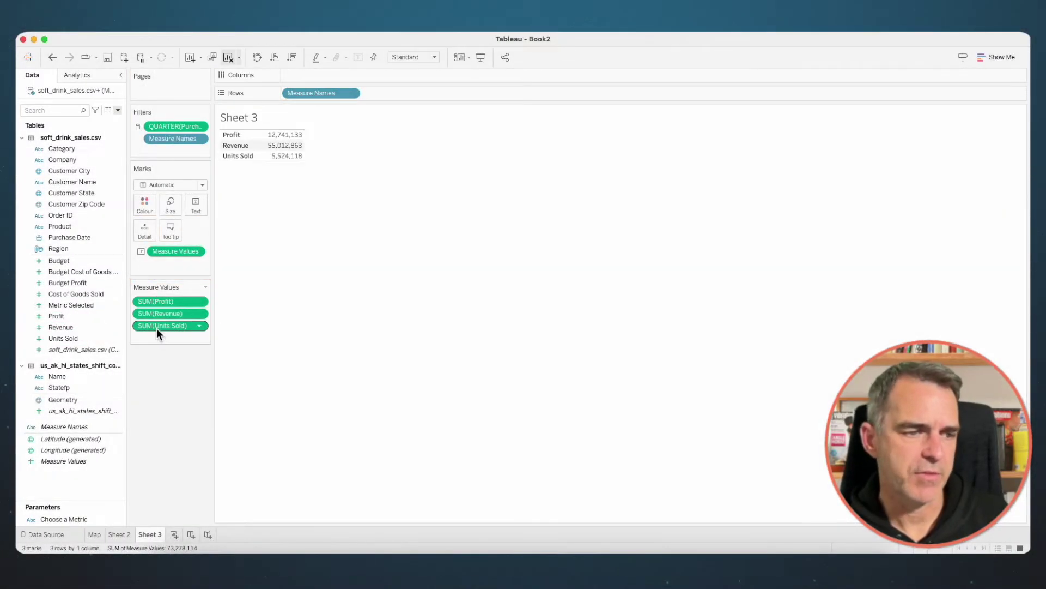
left_click_drag(87, 294, 169, 340)
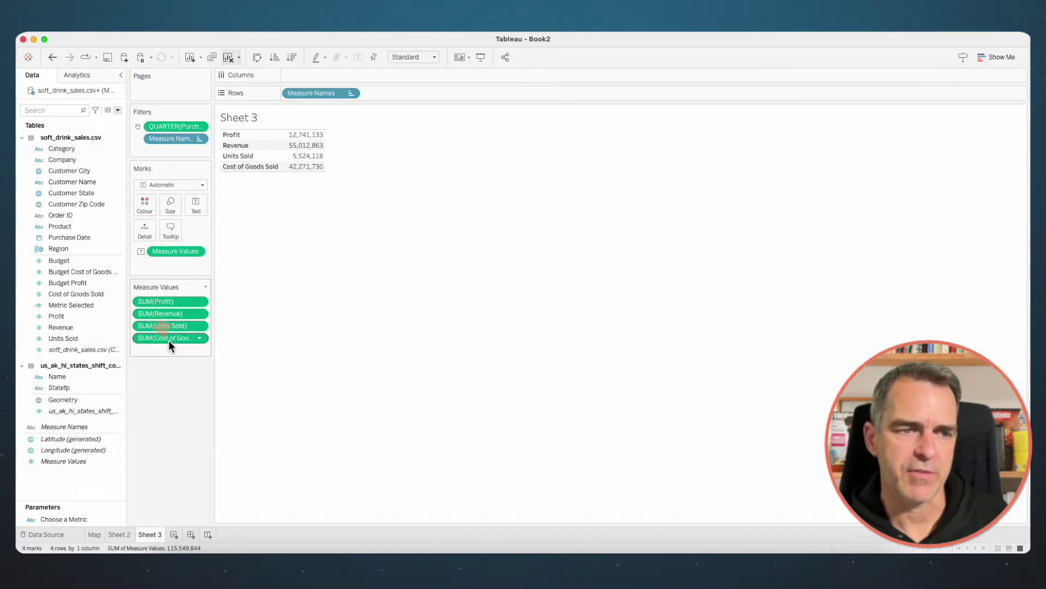
left_click_drag(163, 302, 163, 322)
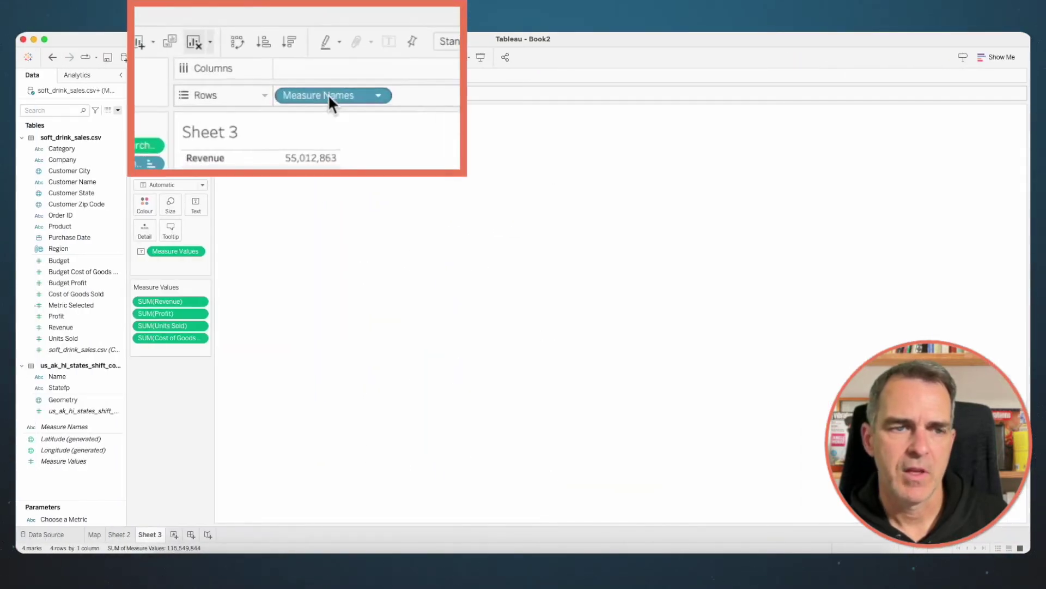
left_click_drag(328, 94, 198, 206)
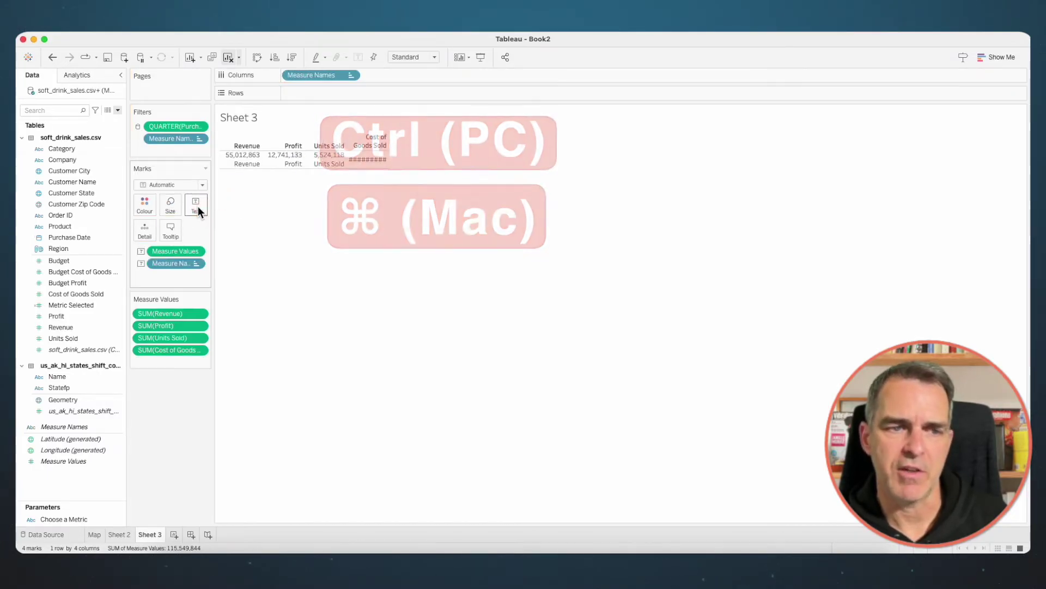
- Format the KPI label: Measure Names at size 11, Measure Values at size 18 bold
left_click(173, 196)
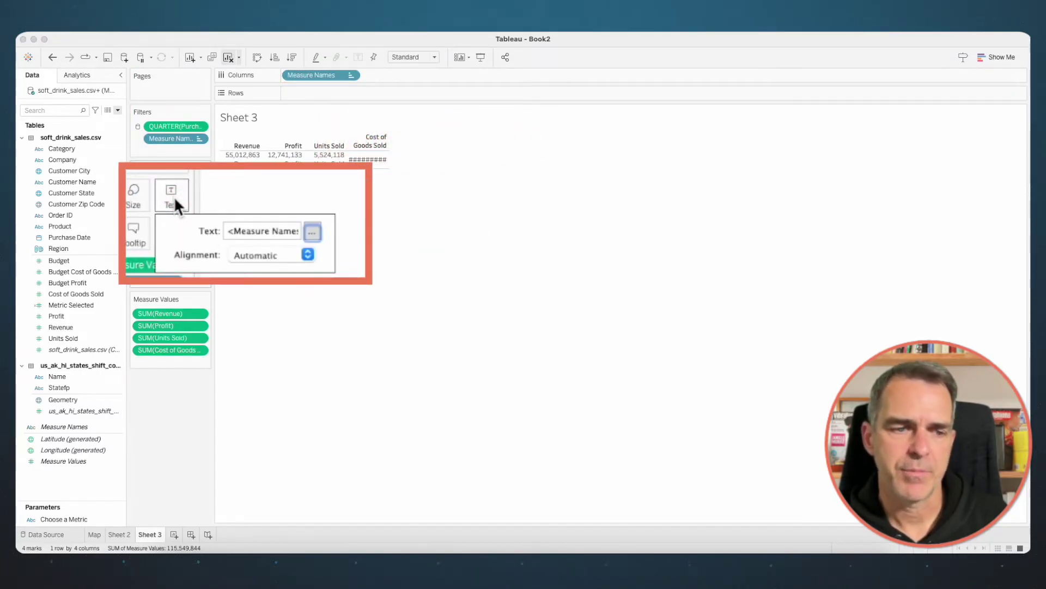
left_click(312, 232)
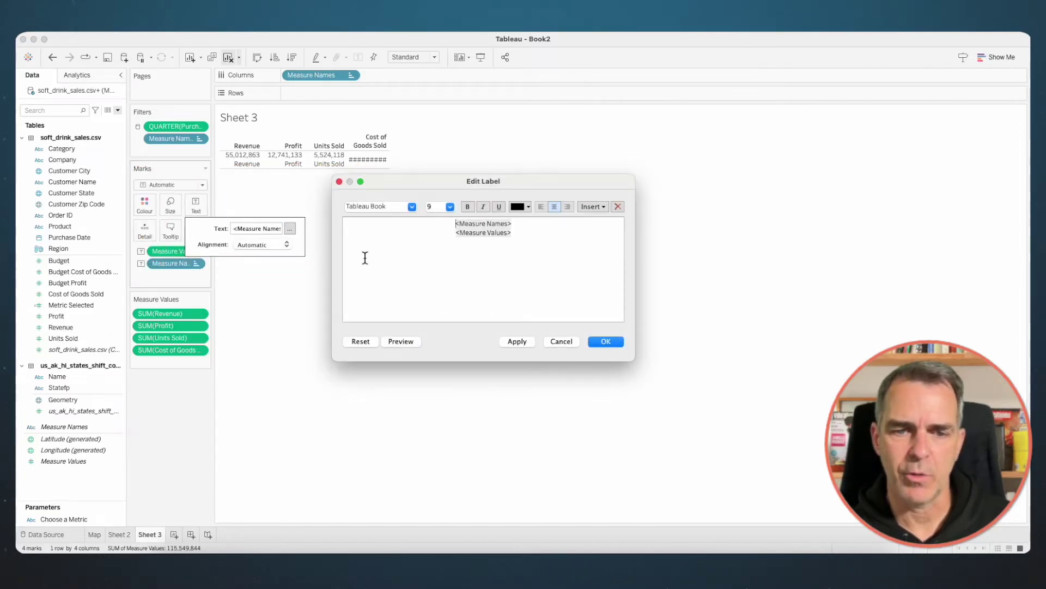
key("shift+Down")
key("BackSpace")
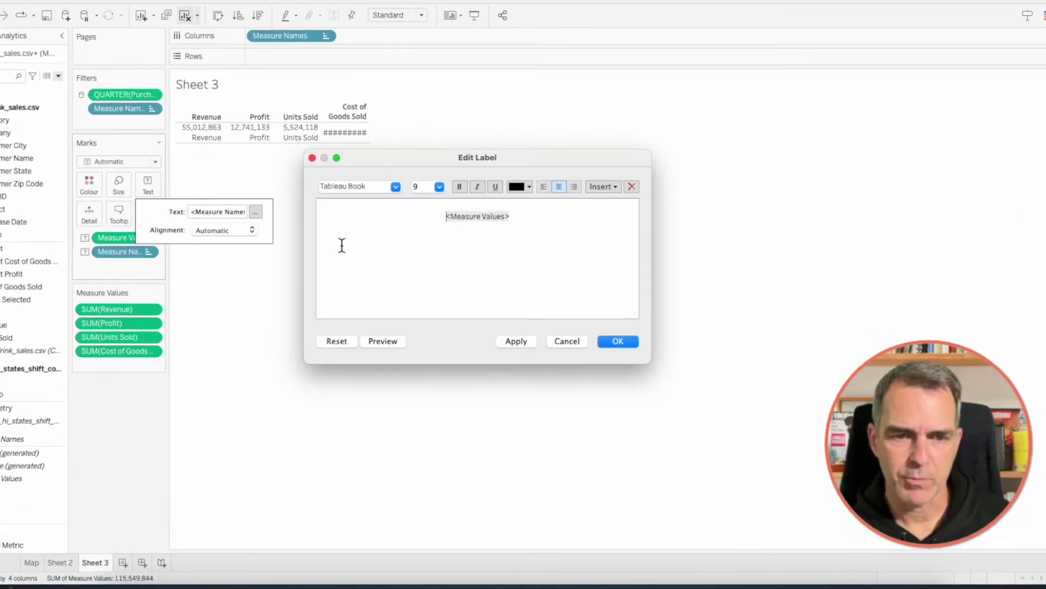
key("super+z")
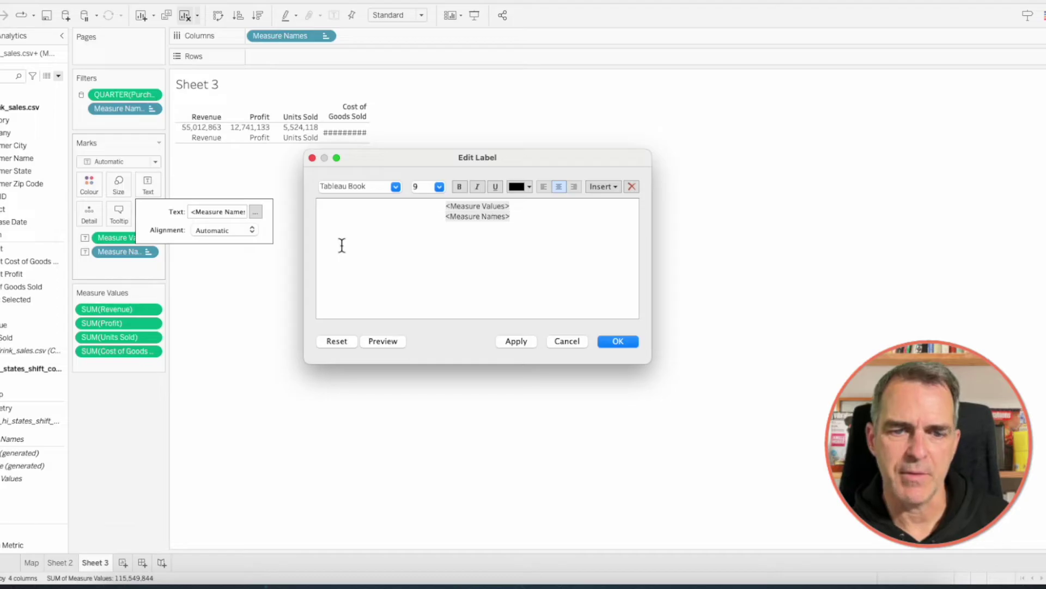
double_click(460, 216)
left_click(438, 187)
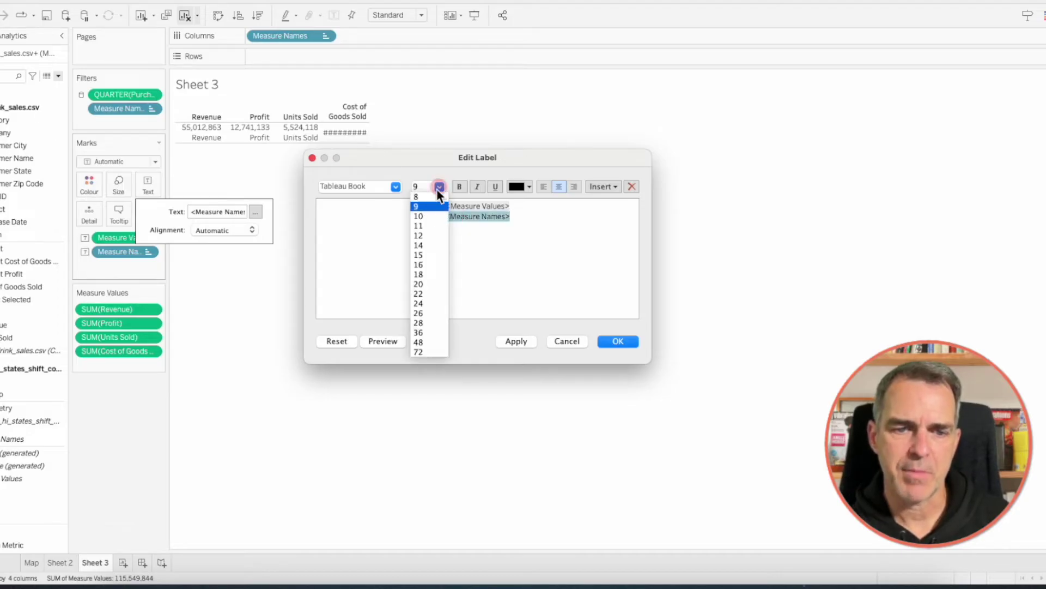
left_click(424, 225)
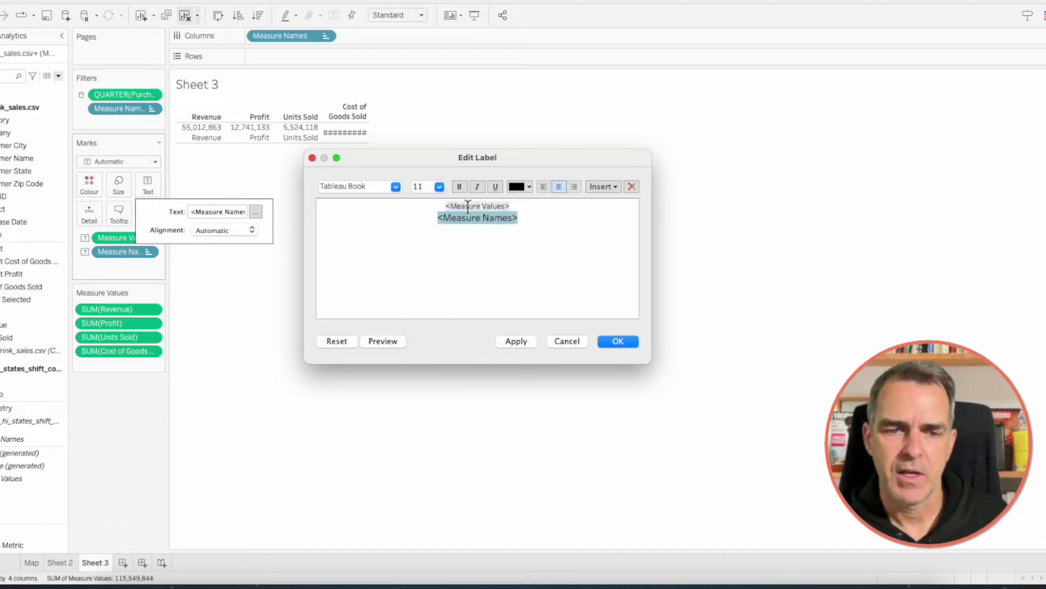
key("super+a")
left_click(438, 187)
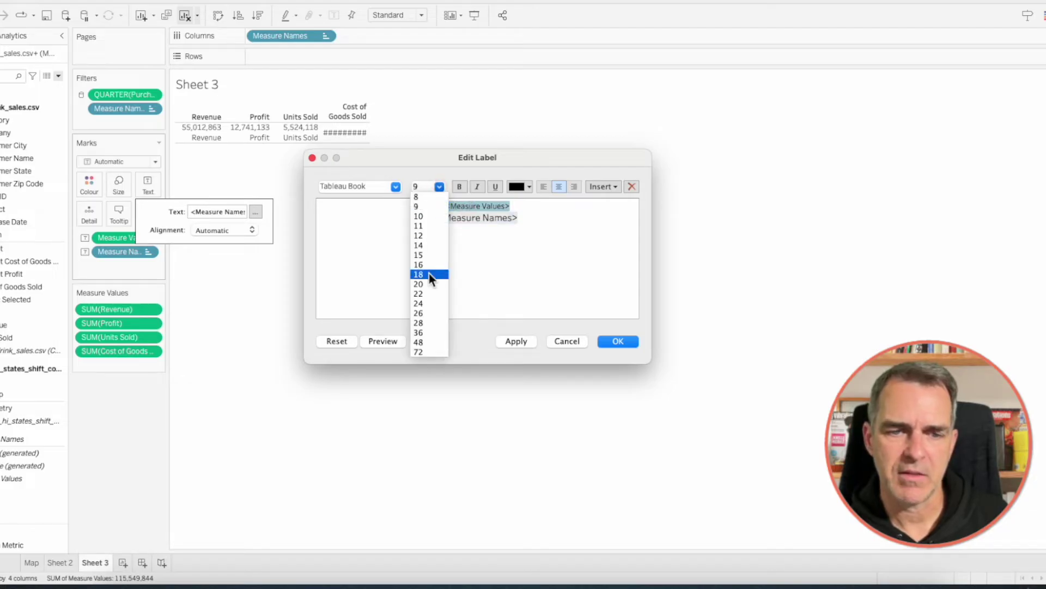
left_click(430, 274)
left_click(460, 186)
left_click(622, 342)
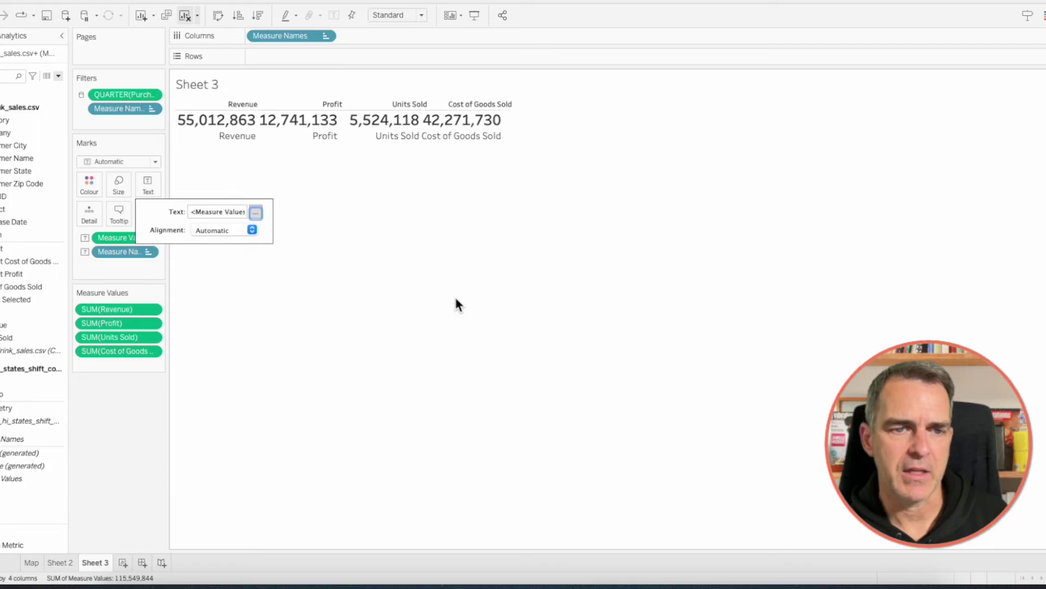
- Centre the KPI numbers horizontally and vertically, and hide the Measure Names header row
left_click(212, 230)
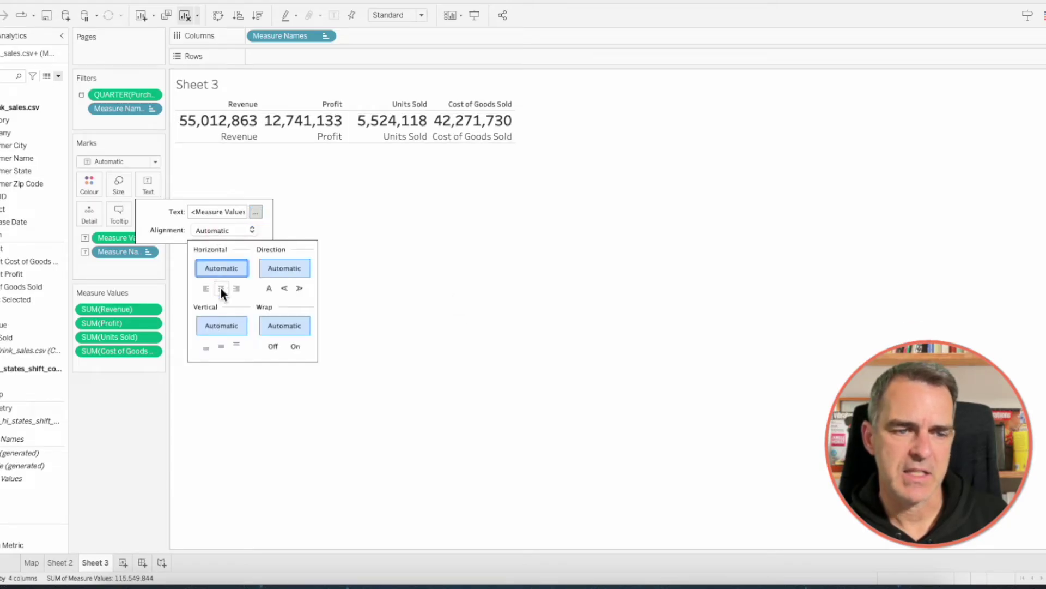
left_click(221, 288)
left_click(213, 230)
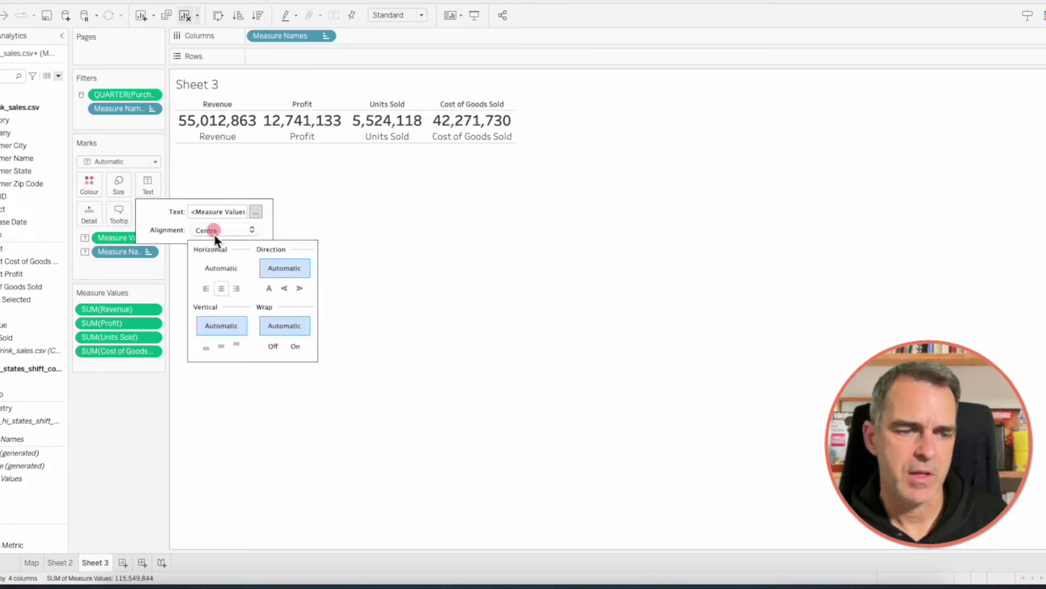
left_click(221, 345)
left_click(355, 215)
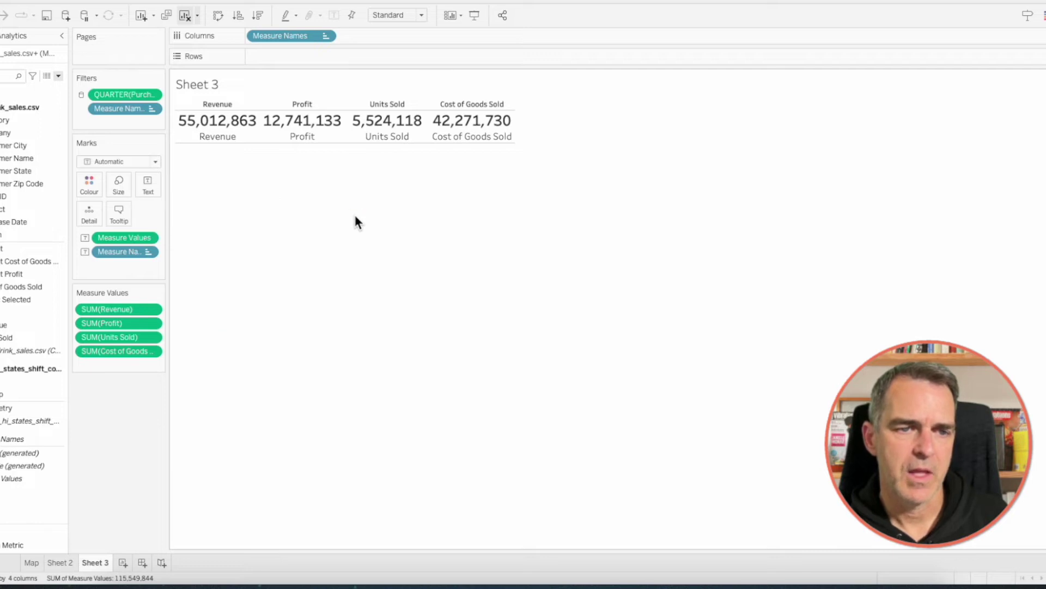
right_click(288, 36)
left_click(312, 132)
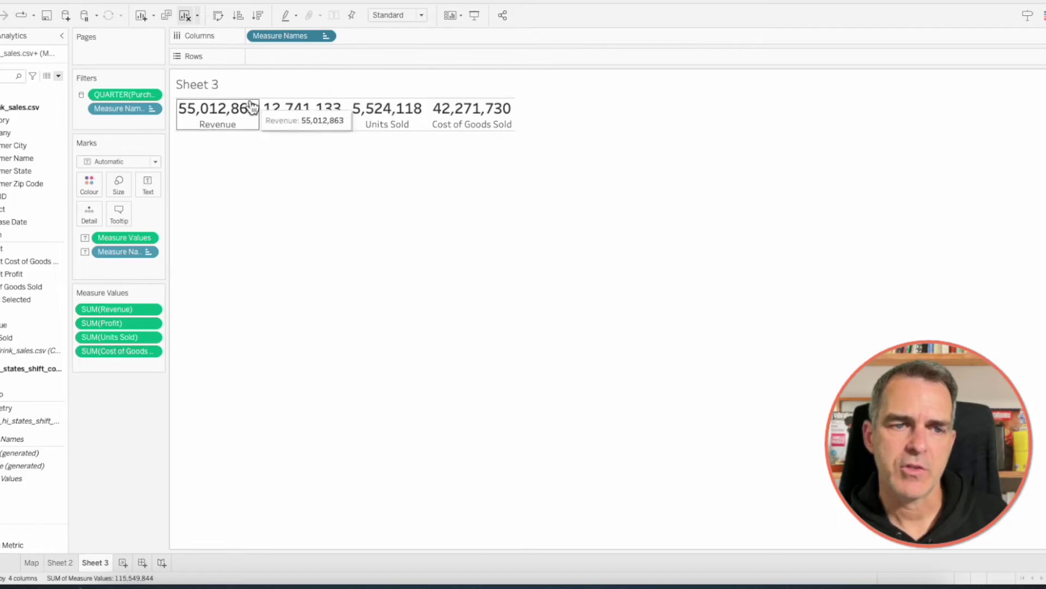
- Set the row divider lines to None and begin renaming Sheet 3 to 'BANs'
left_click(332, 25)
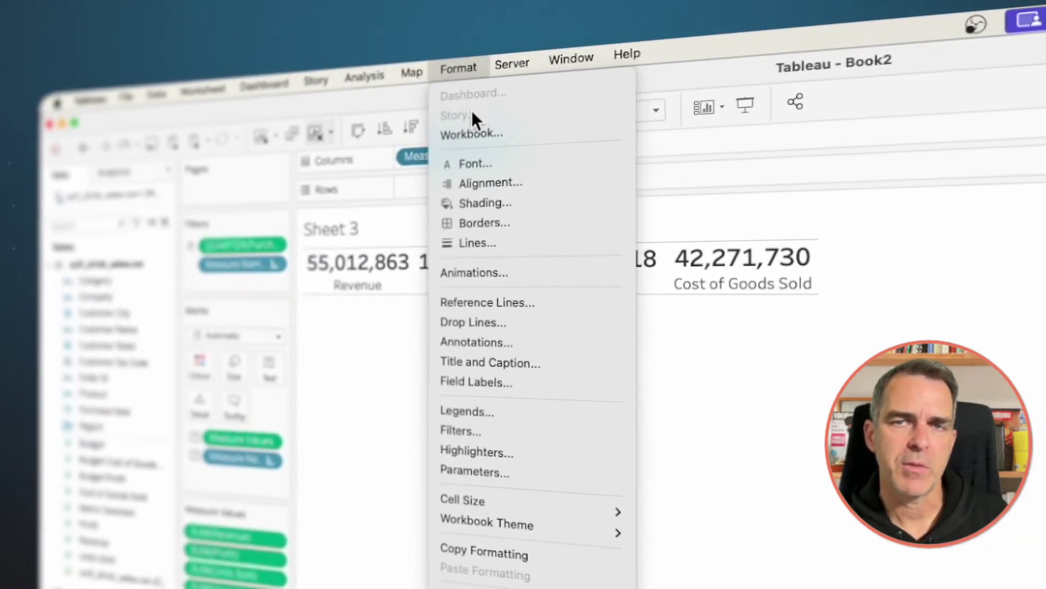
left_click(480, 221)
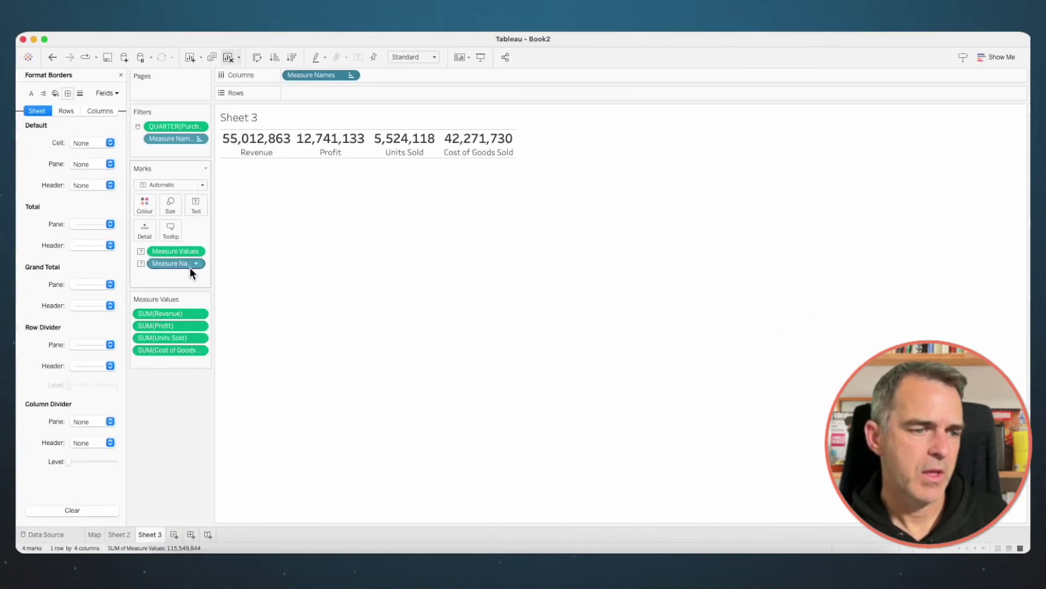
left_click(77, 345)
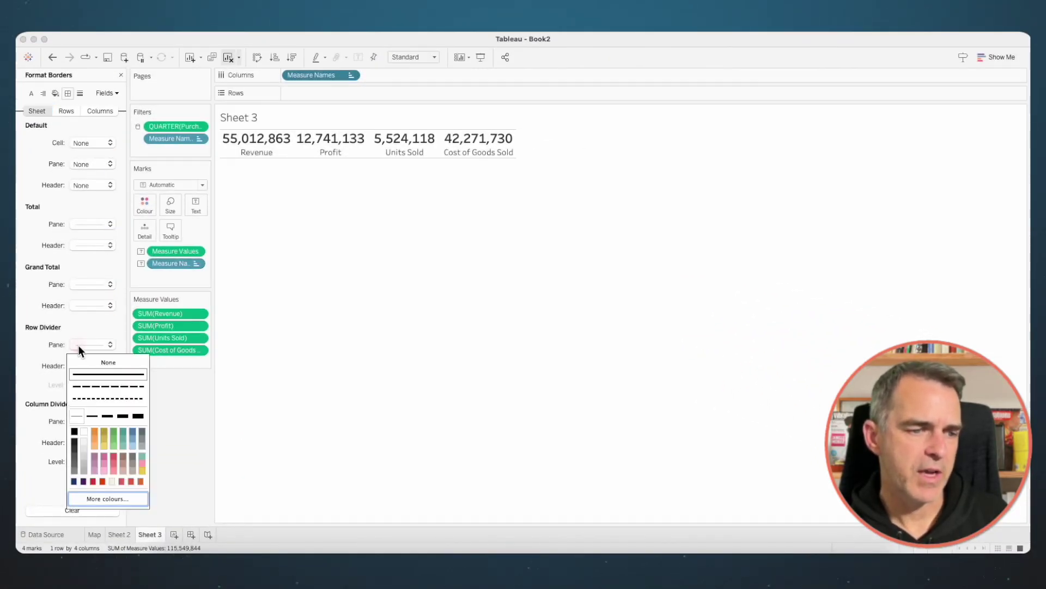
left_click(85, 361)
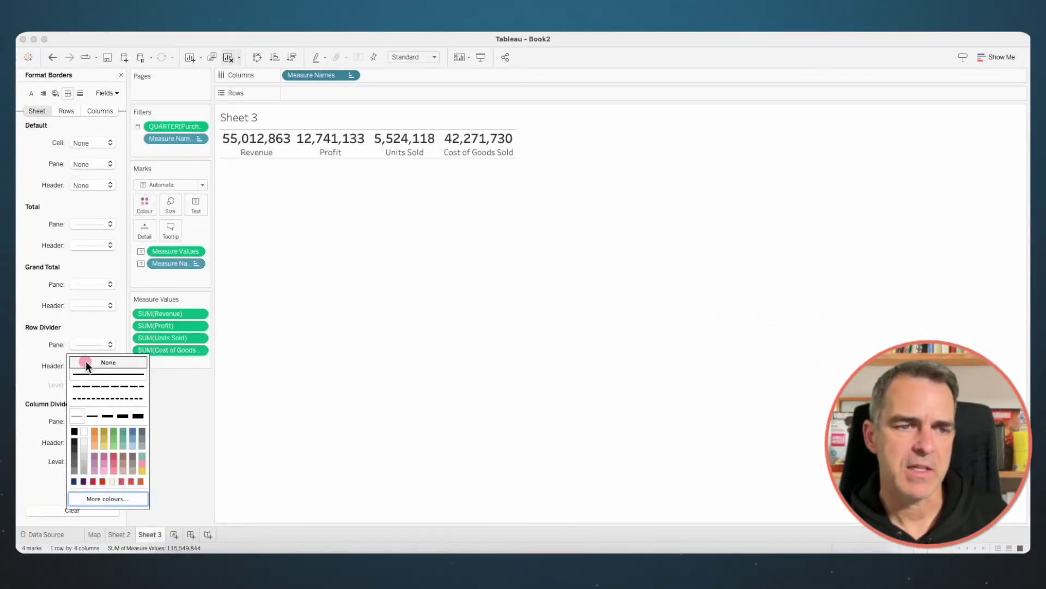
left_click(407, 237)
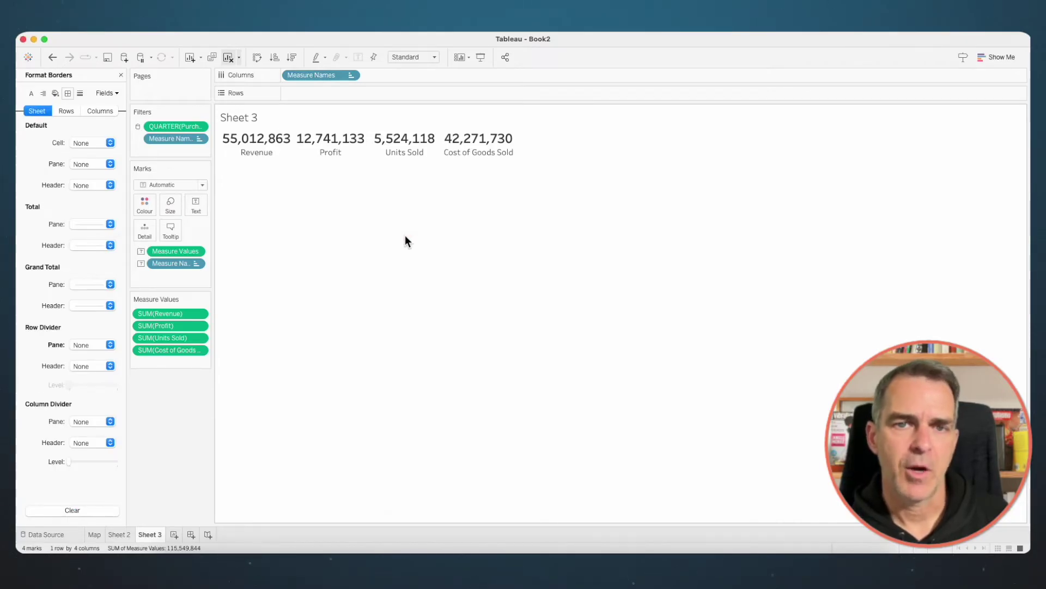
double_click(150, 535)
type("BANs")
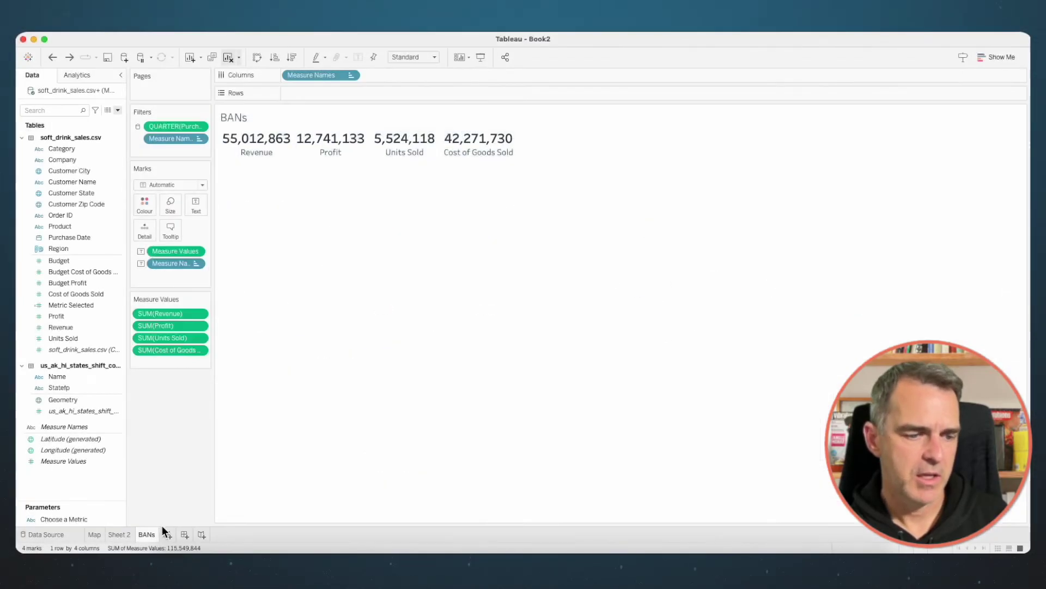
- Create Sheet 4 with Metric Selected bars by Product, sorted descending
left_click(165, 533)
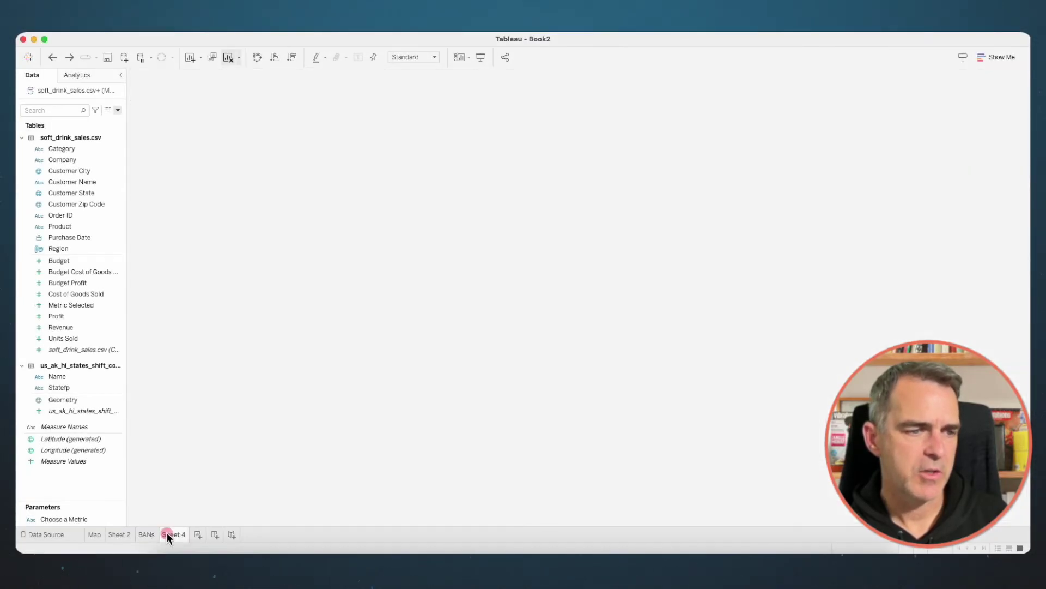
left_click_drag(70, 227, 234, 222)
left_click_drag(76, 305, 325, 75)
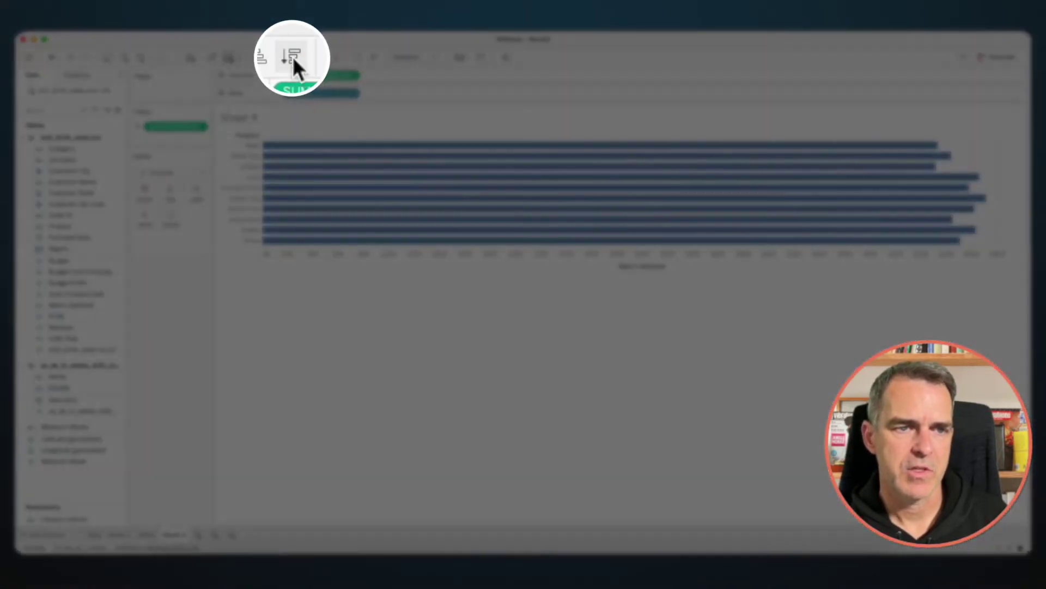
left_click(293, 57)
- Delete the bar axis title and start hiding the Product row field label
right_click(549, 264)
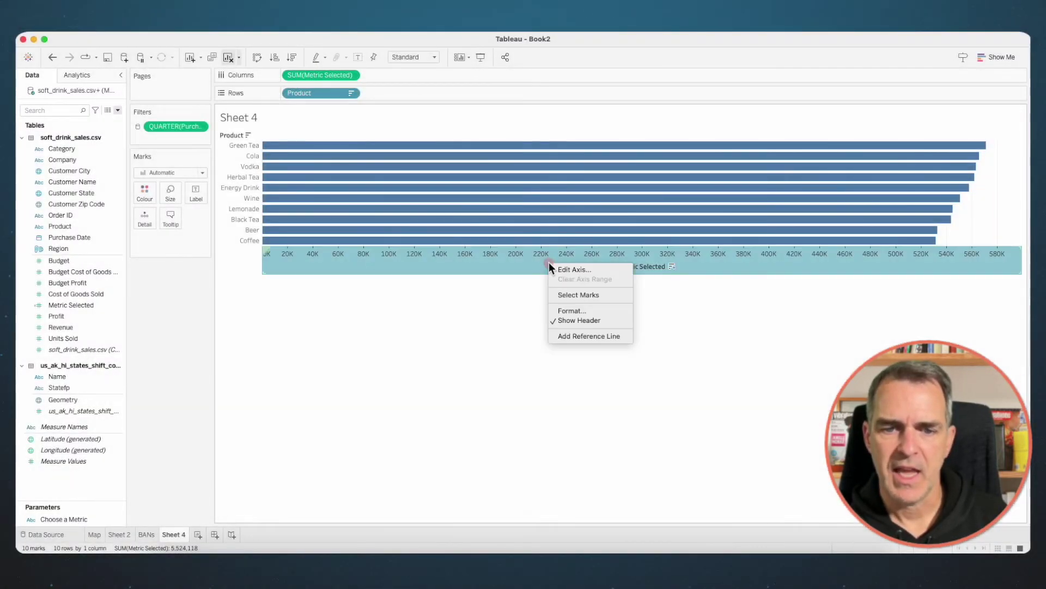
left_click(565, 269)
left_click_drag(553, 386, 472, 383)
key("BackSpace")
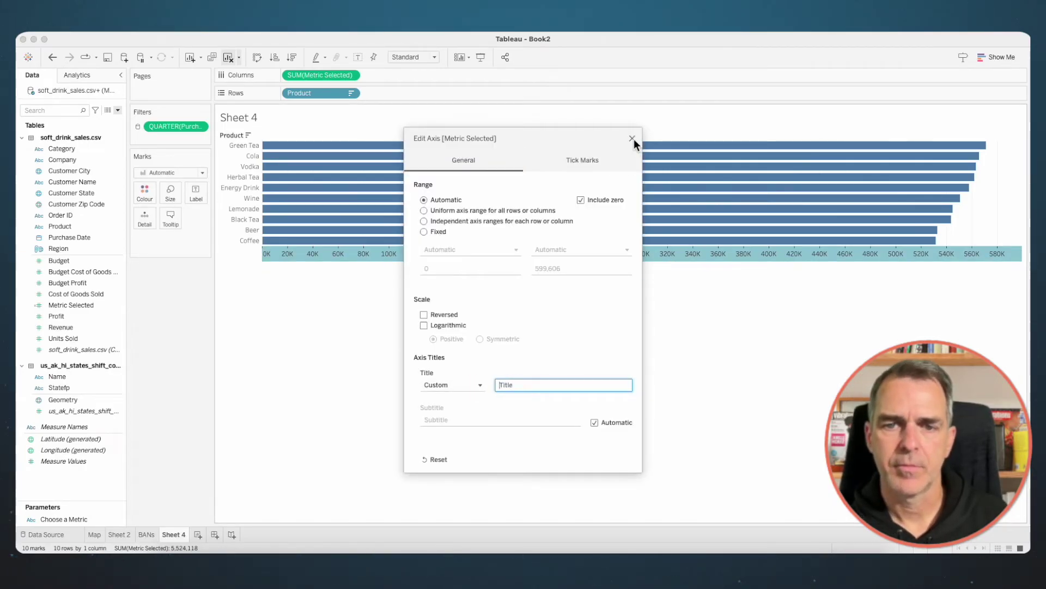
left_click(633, 139)
right_click(230, 136)
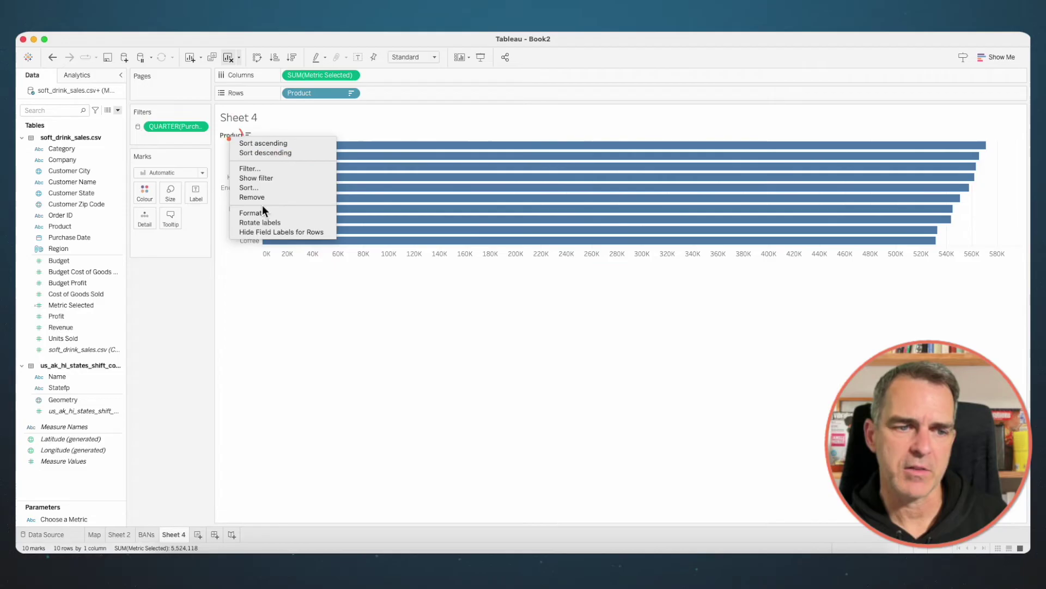
- Hide the Product row field label and rename Sheet 4 to Product
left_click(266, 232)
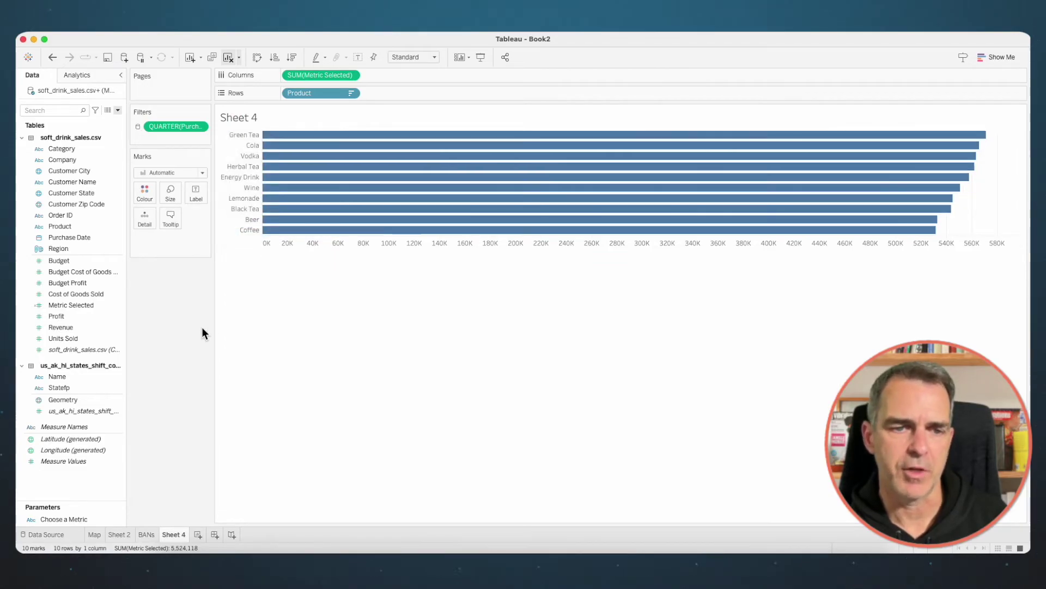
double_click(173, 535)
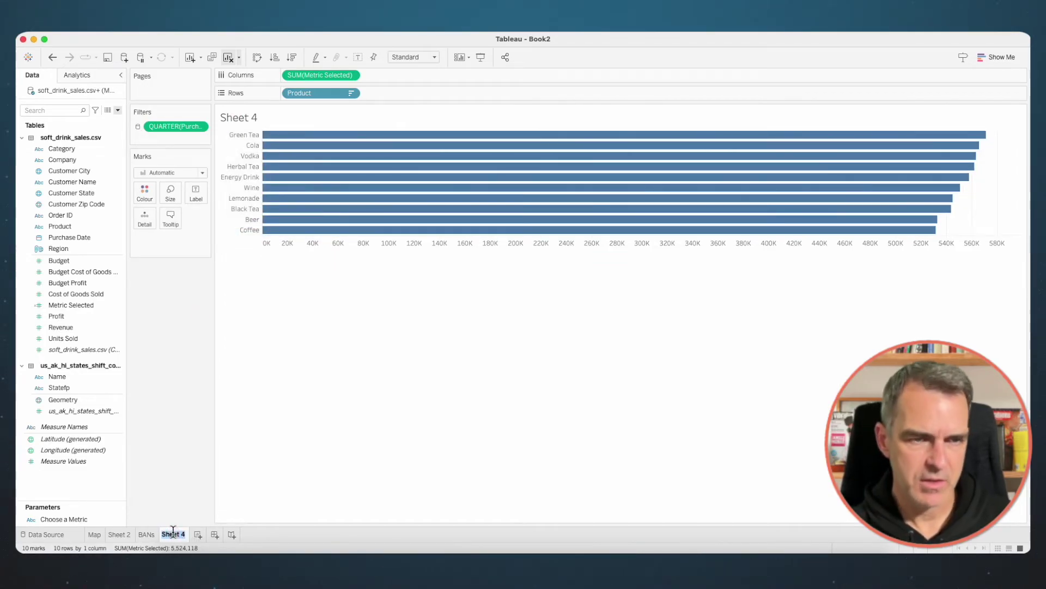
type("Product")
key("Return")
- Duplicate it as a Customer sheet with Customer Name bars sorted descending, then return to Map
right_click(174, 534)
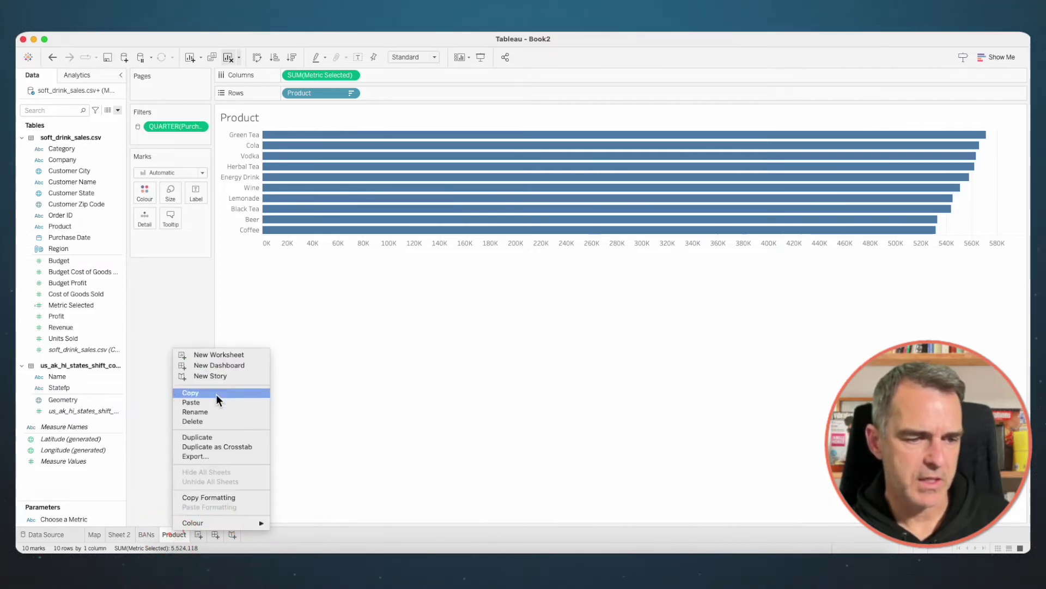
left_click(216, 437)
left_click_drag(67, 180, 319, 90)
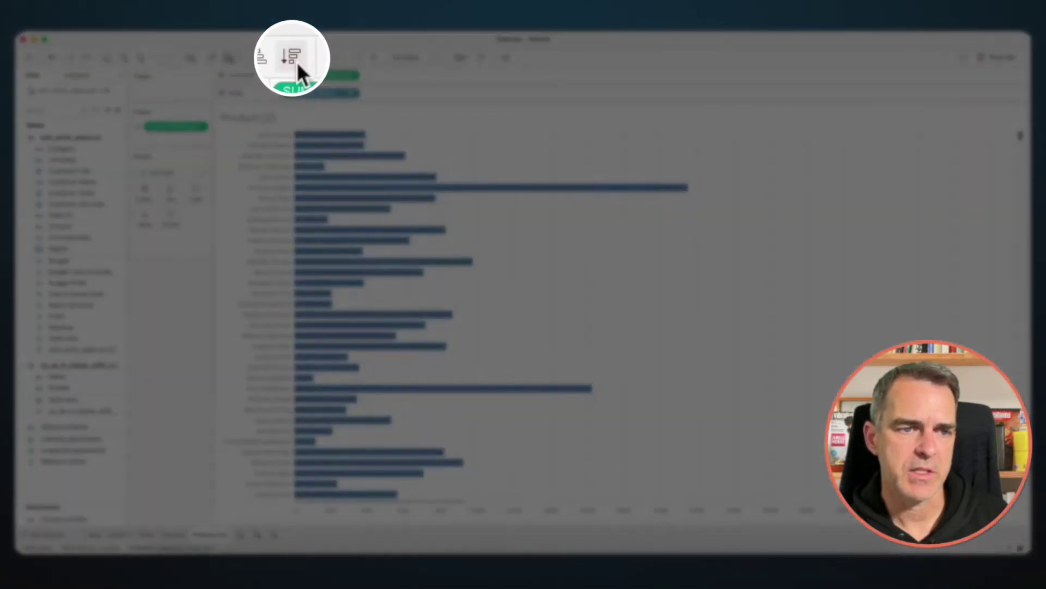
left_click(293, 58)
double_click(203, 534)
type("Customer")
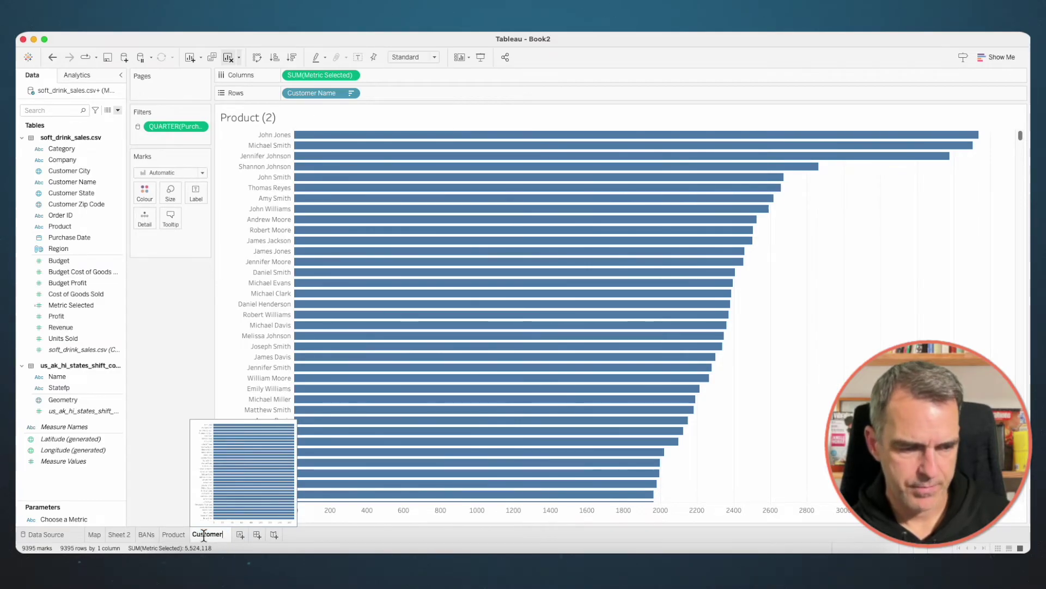
key("Return")
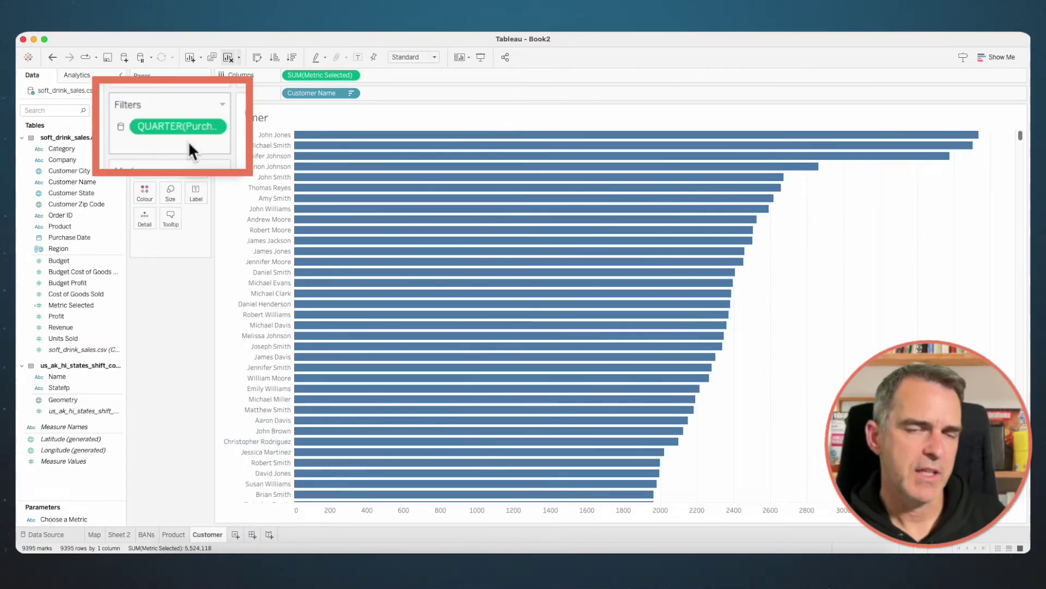
left_click(94, 535)
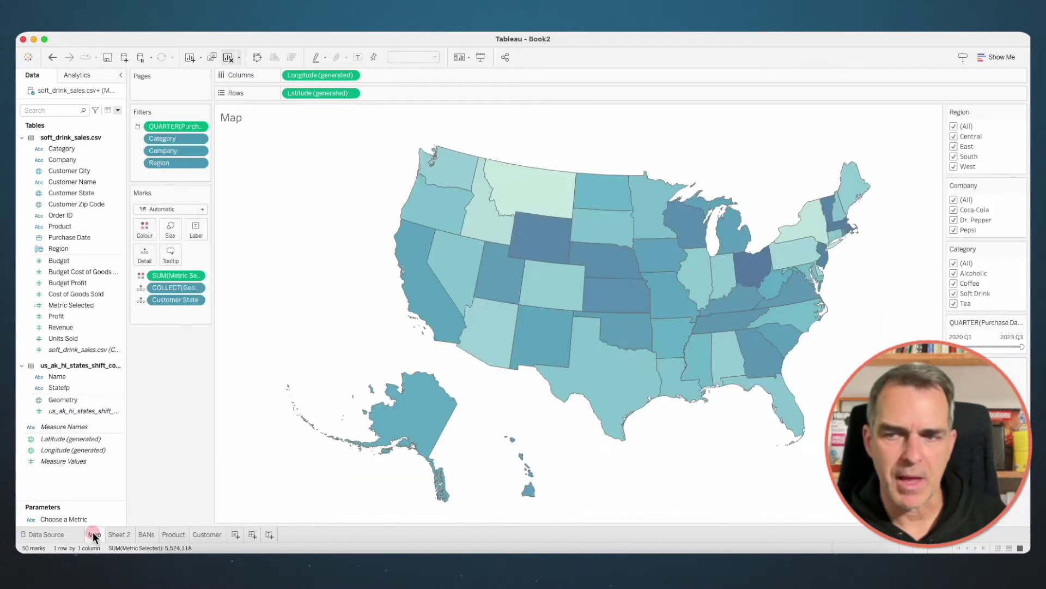
- Apply the Category, Company and Region filters to all worksheets using this data source
right_click(171, 139)
mouse_move(227, 190)
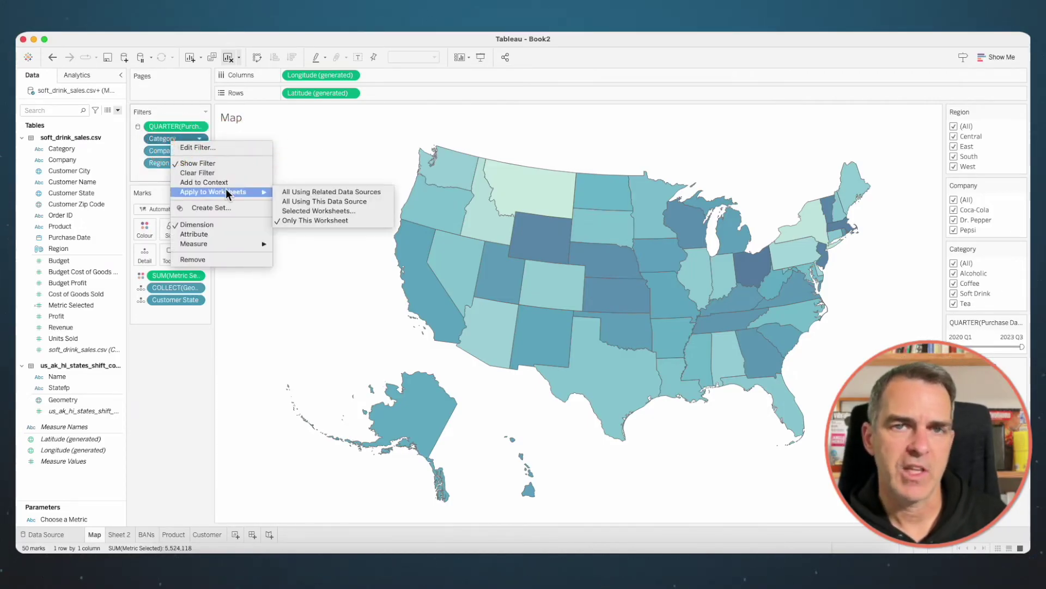
left_click(311, 201)
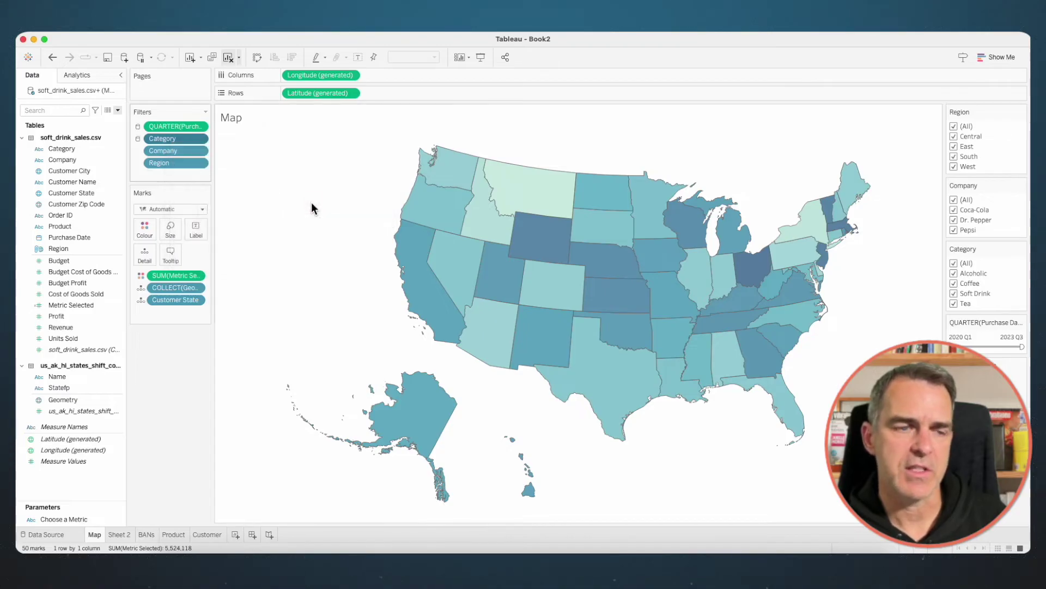
right_click(166, 151)
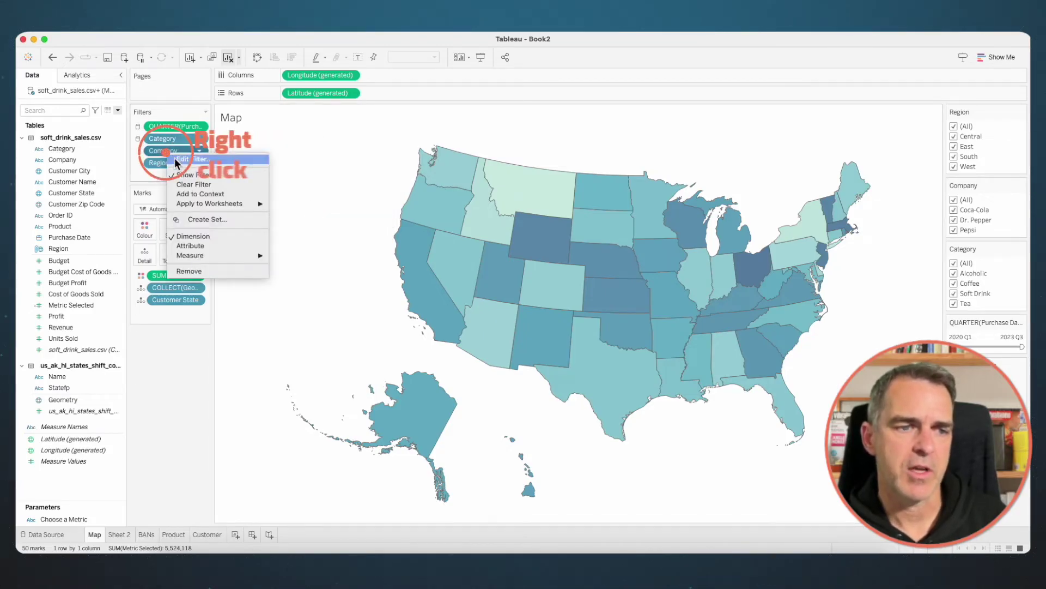
mouse_move(217, 200)
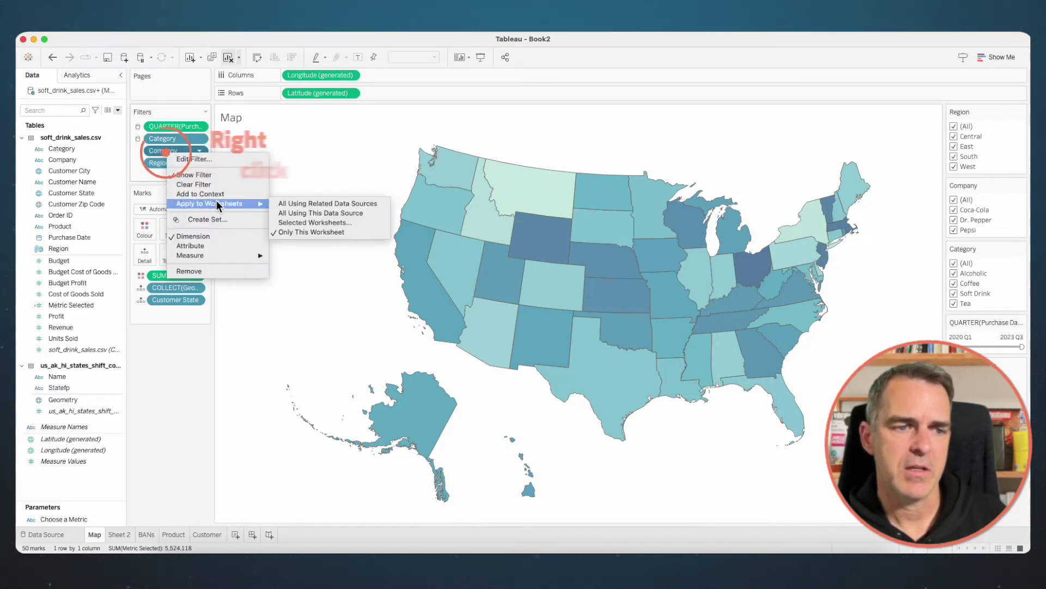
left_click(296, 214)
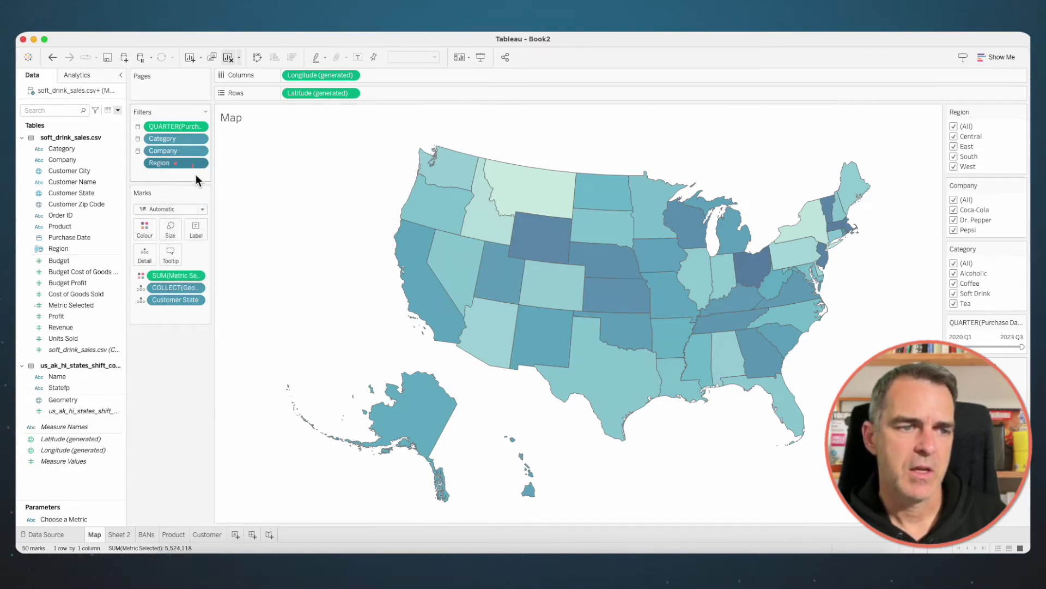
right_click(179, 163)
mouse_move(219, 214)
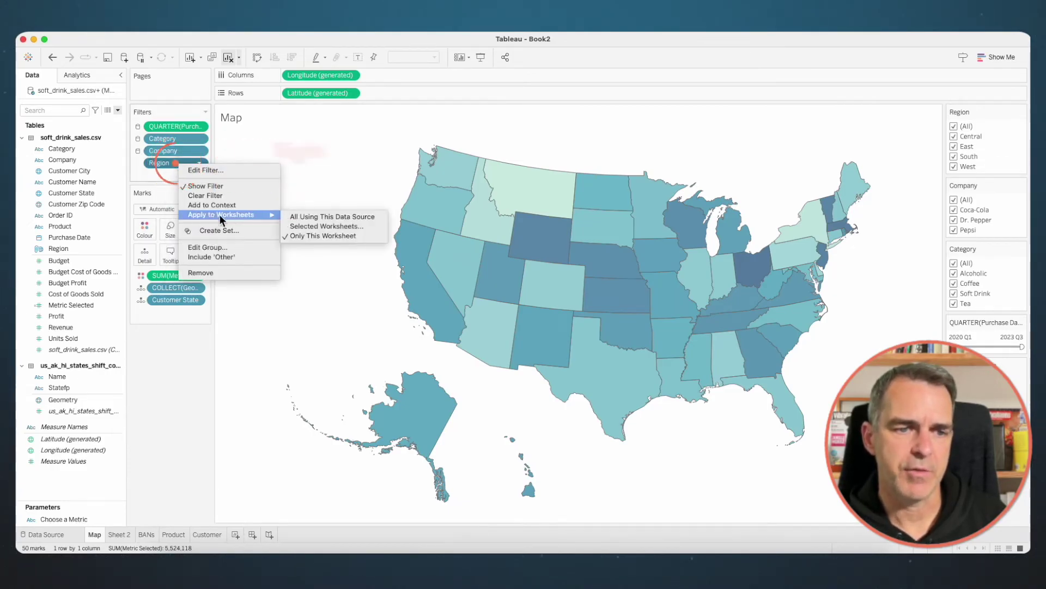
left_click(315, 217)
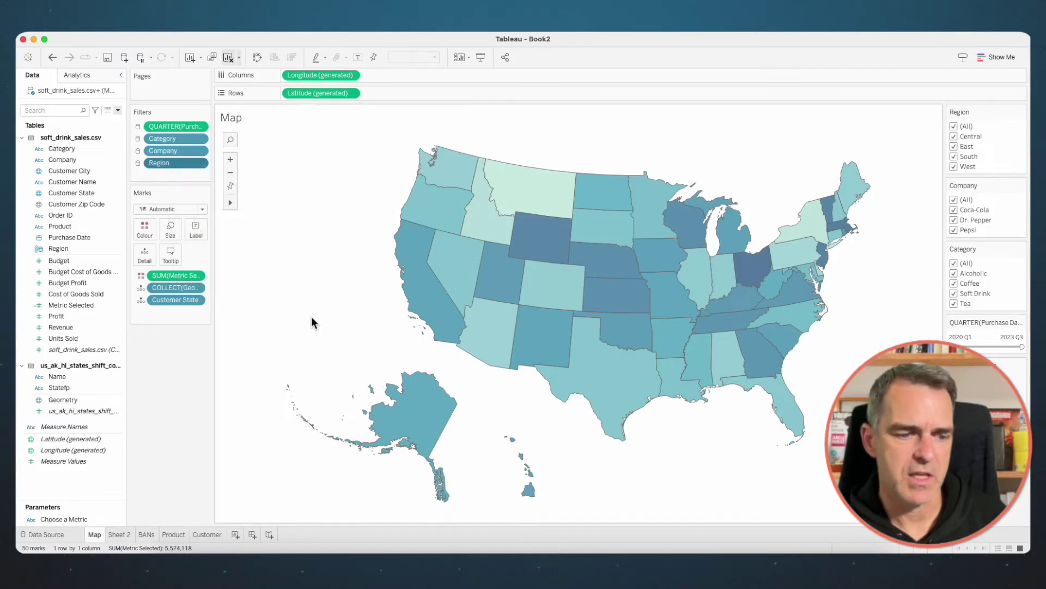
left_click(207, 534)
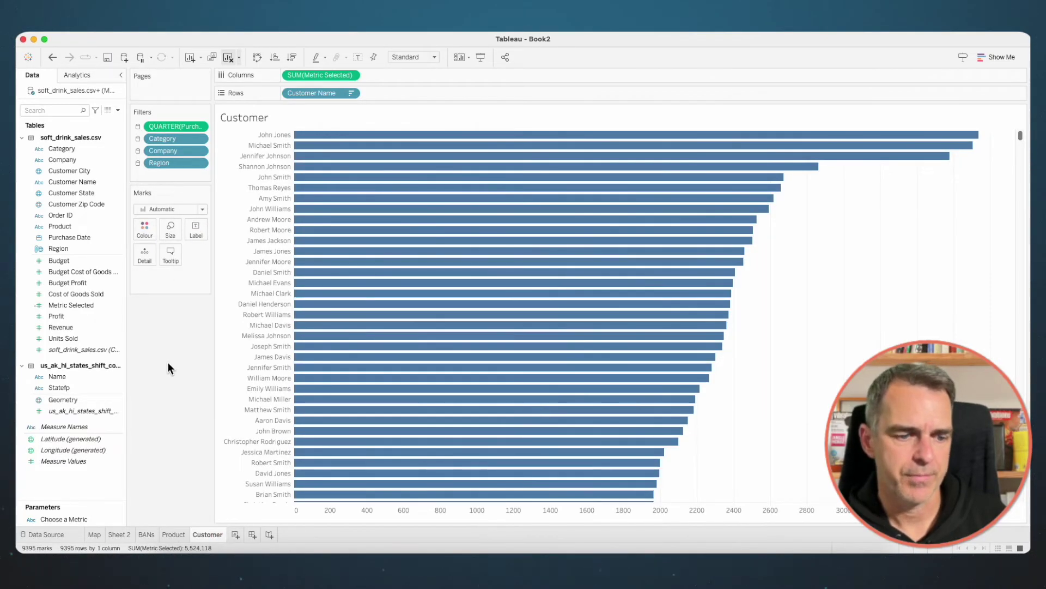
key("ctrl+Right")
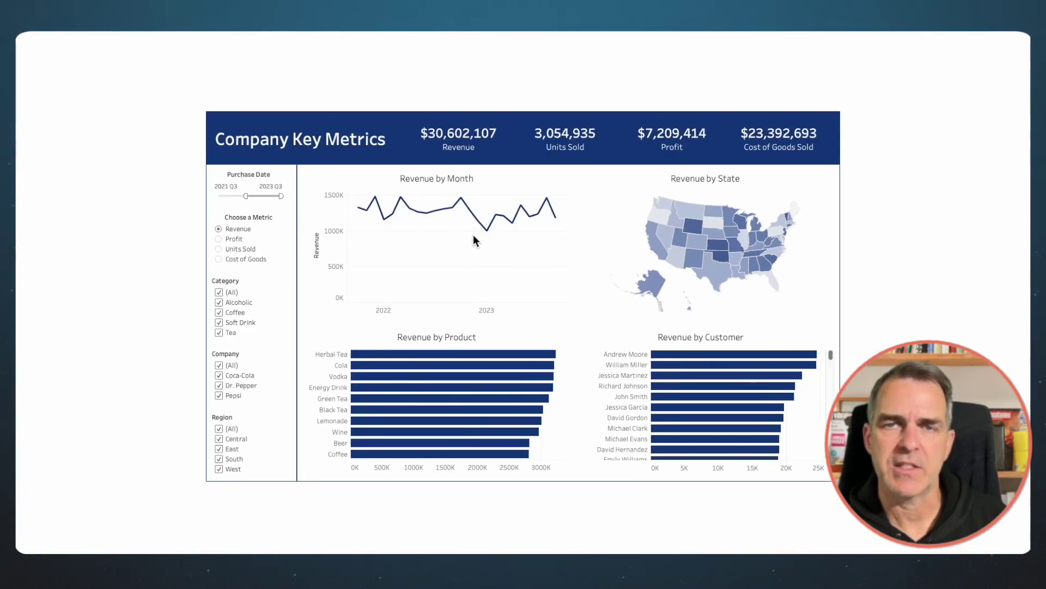
- On a new worksheet, plot Metric Selected as a line over MONTH(Purchase Date)
key("ctrl+Left")
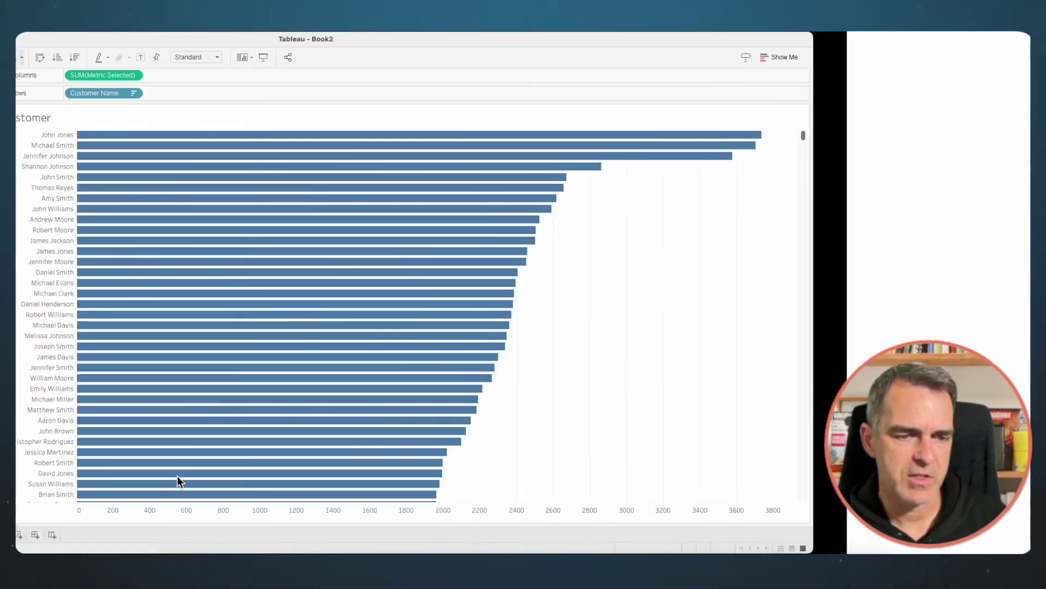
left_click(238, 535)
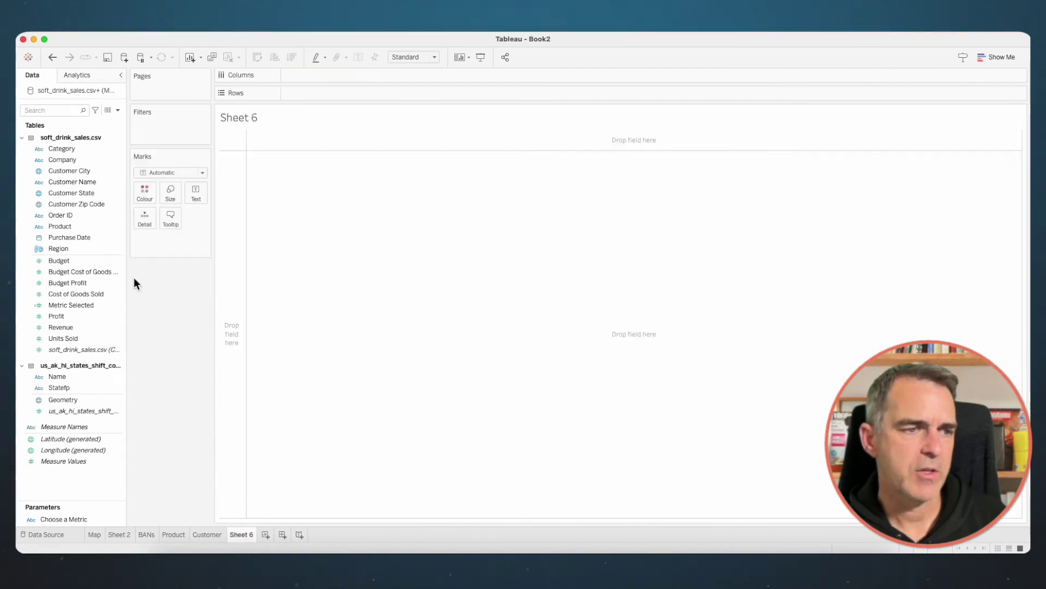
left_click_drag(73, 232, 360, 76)
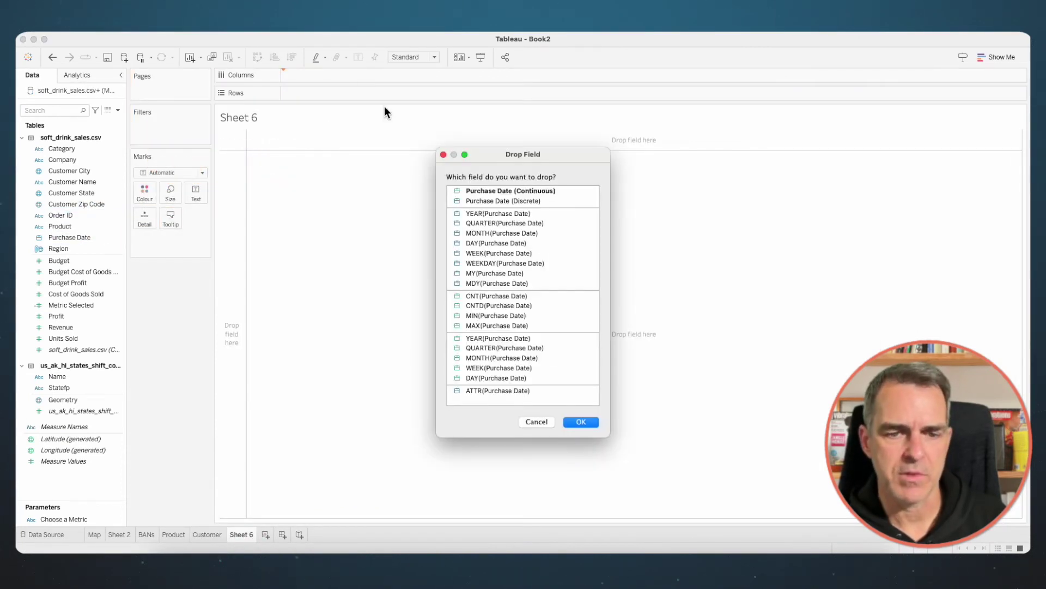
left_click(485, 356)
left_click(584, 420)
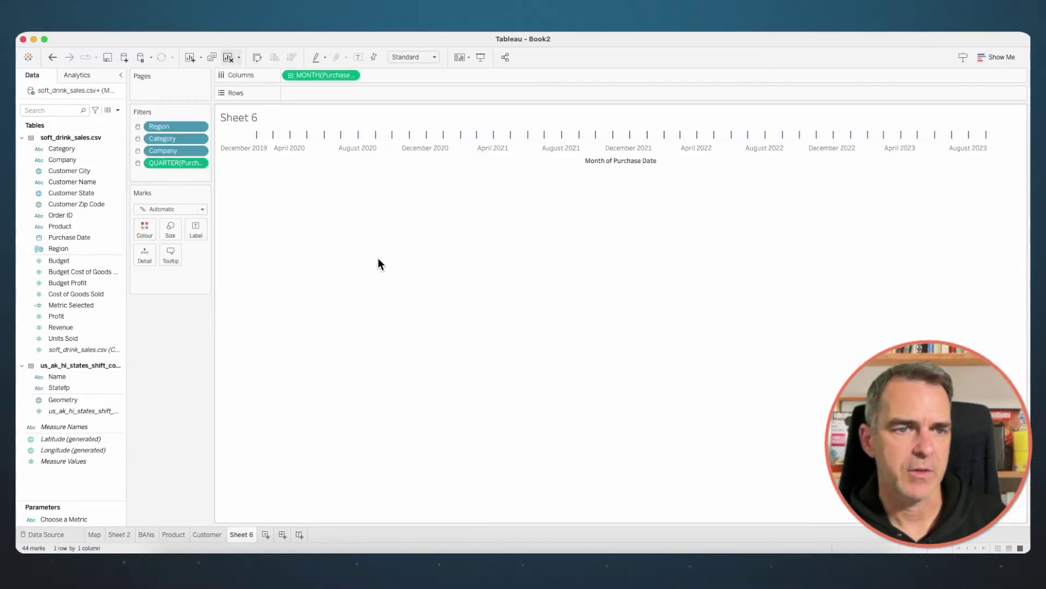
left_click_drag(71, 306, 331, 96)
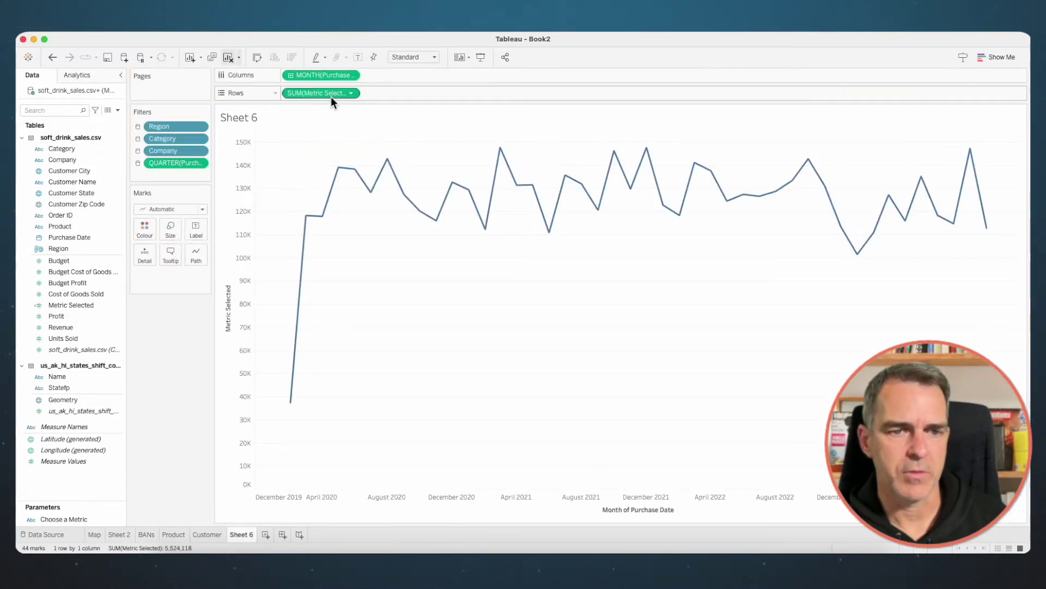
- Clear the titles of both the vertical axis and the month axis
double_click(225, 292)
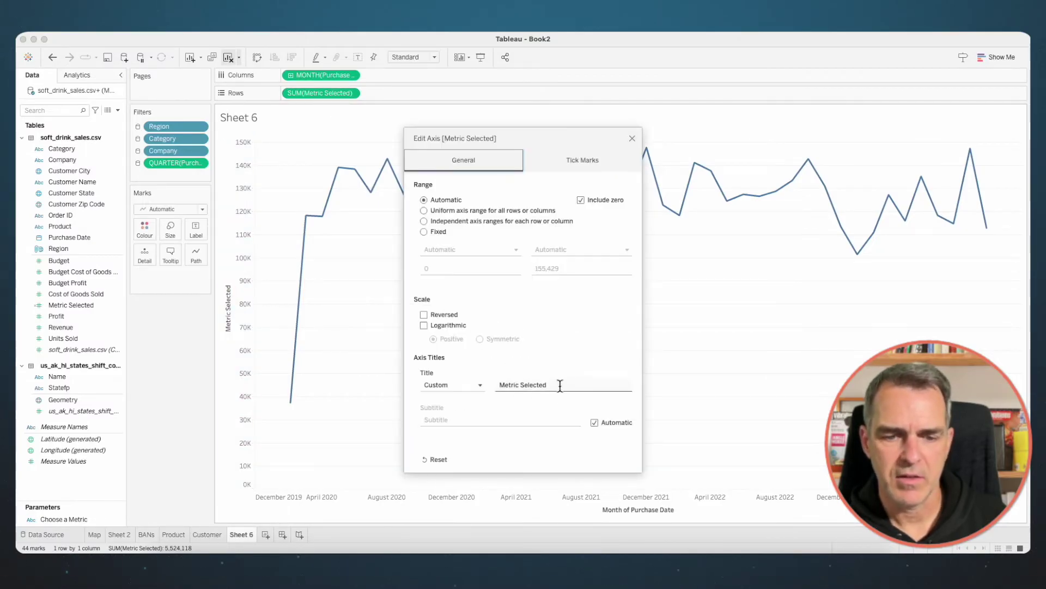
left_click_drag(560, 385, 489, 387)
key("BackSpace")
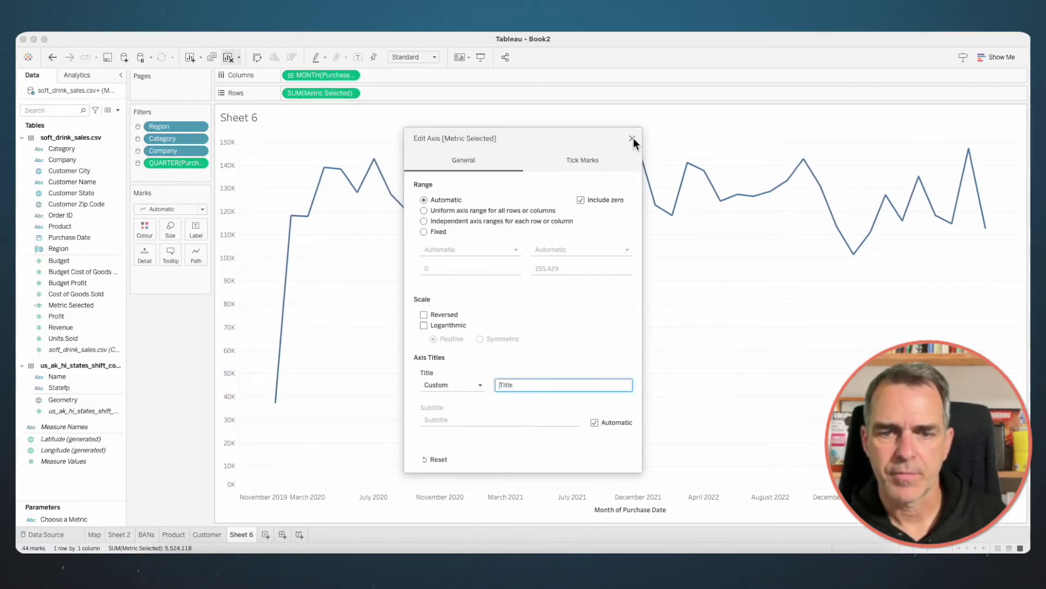
left_click(632, 138)
double_click(620, 503)
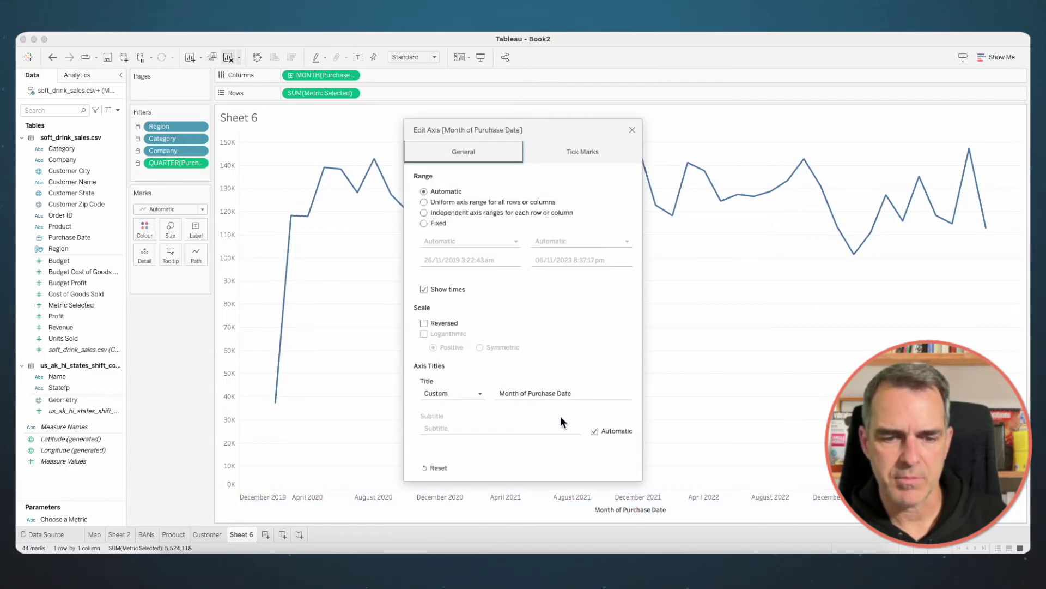
left_click_drag(581, 393, 489, 390)
key("BackSpace")
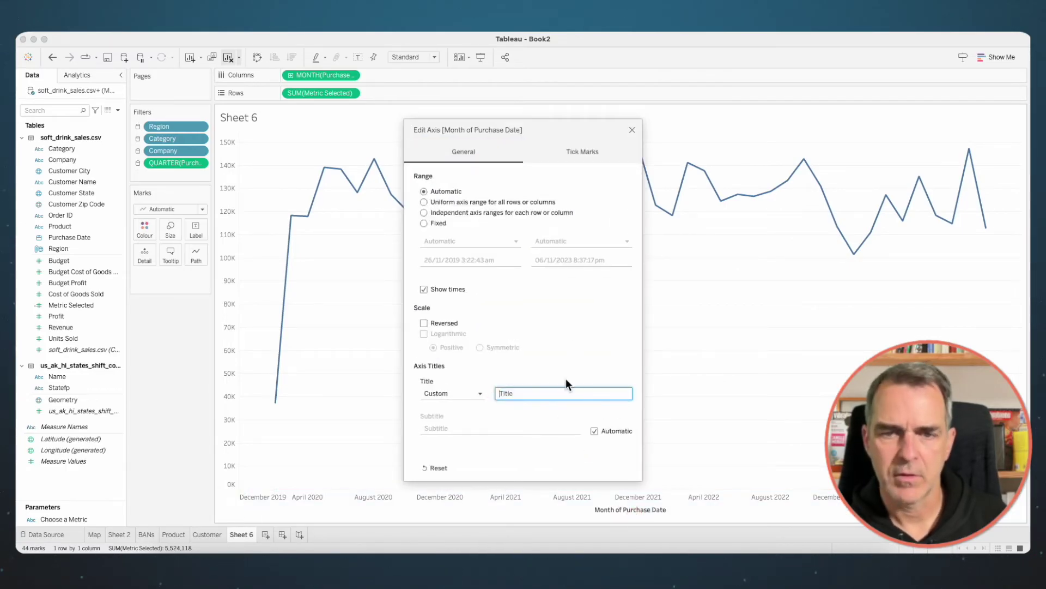
left_click(632, 129)
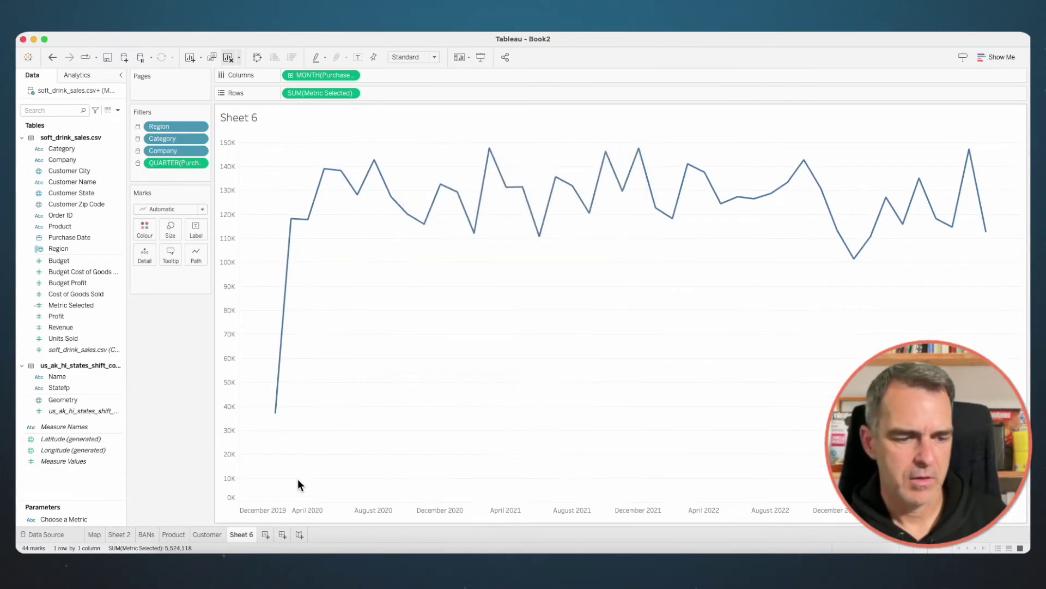
- Rename Sheet 6 to Line Chart
double_click(241, 531)
type("Line Chart")
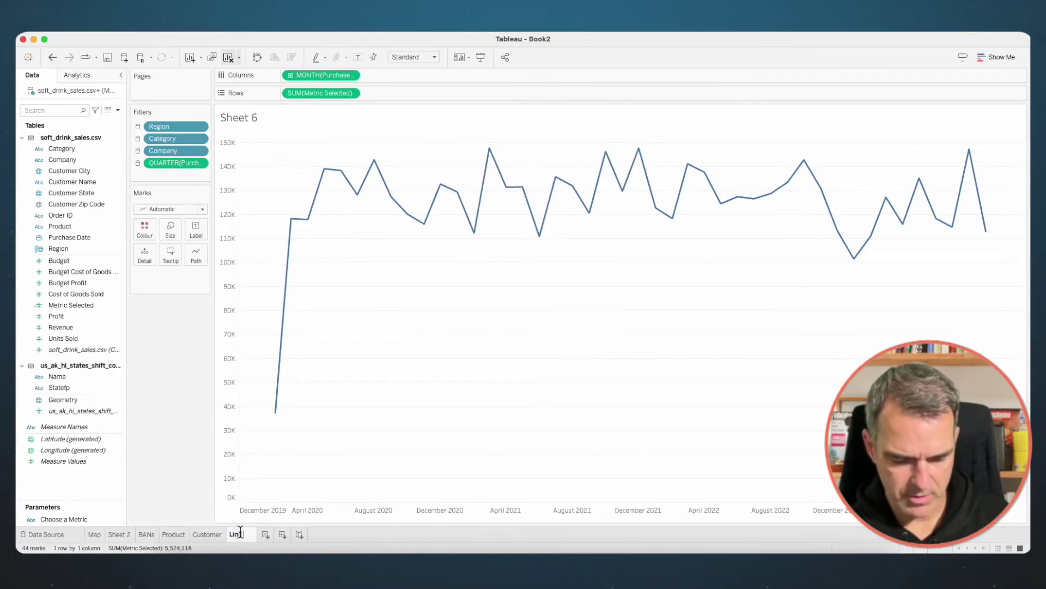
key("Return")
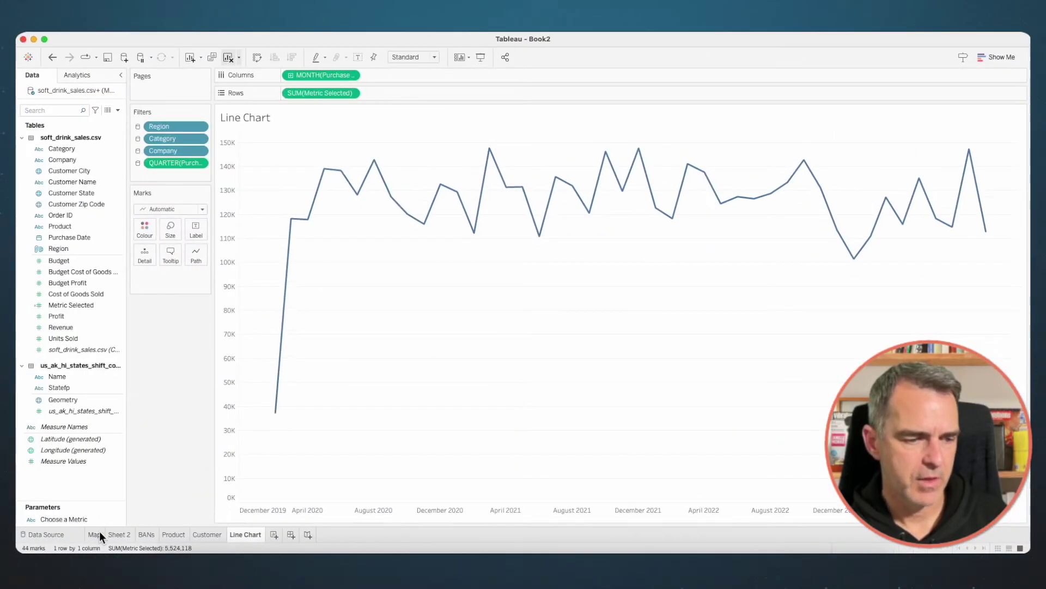
- Title the Map sheet centred as Choose a Metric plus 'by State', then select Revenue
left_click(95, 534)
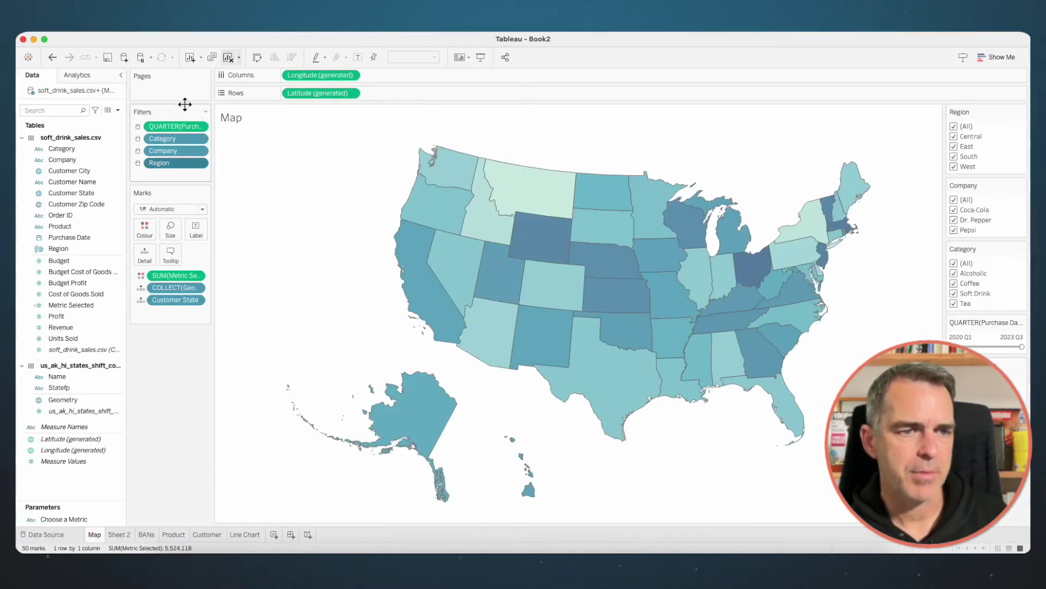
double_click(251, 118)
key("super+a")
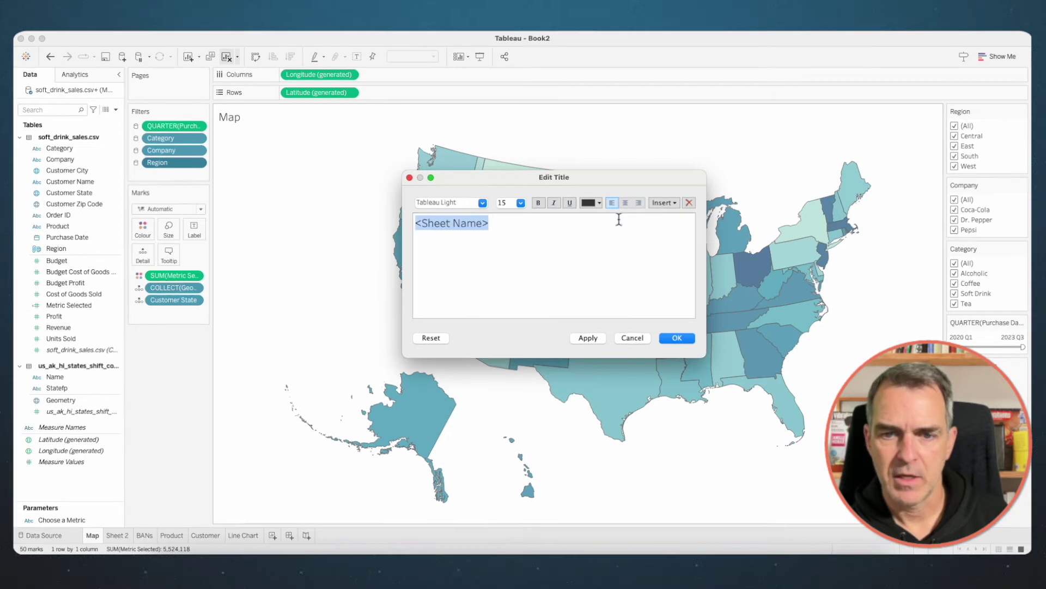
left_click(626, 203)
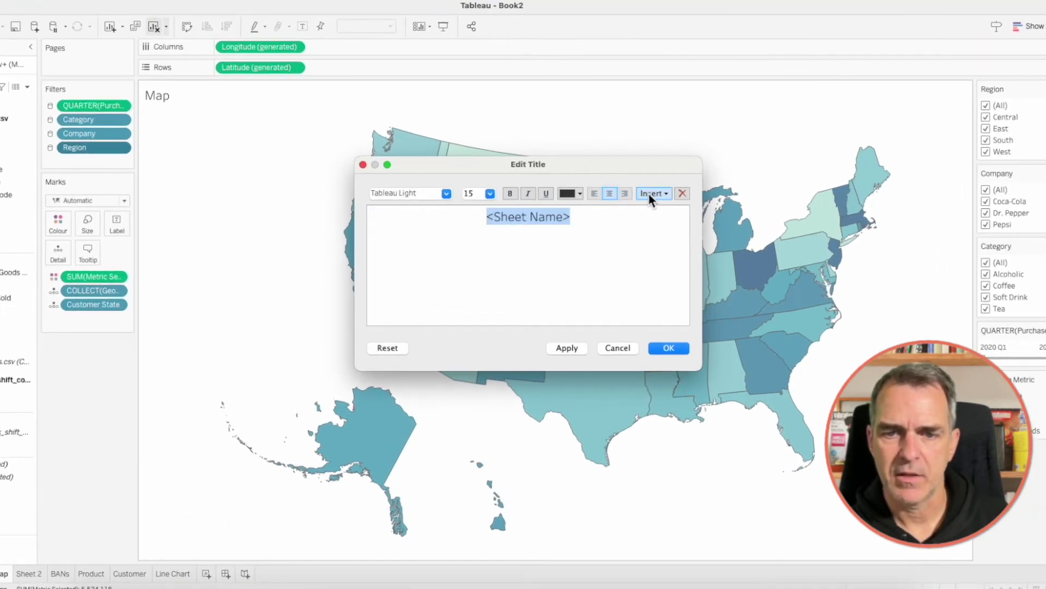
key("BackSpace")
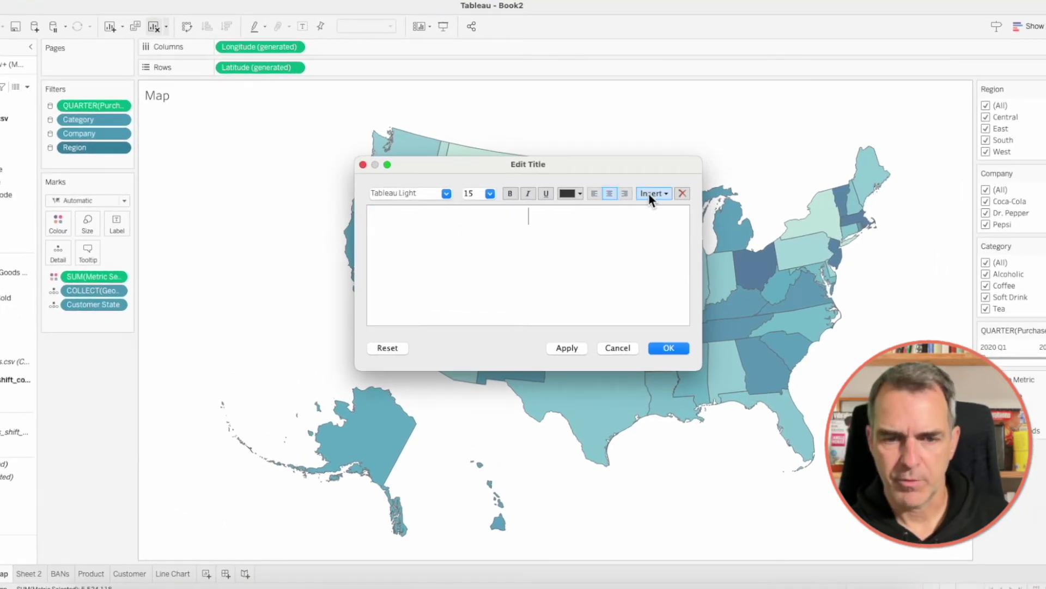
left_click(649, 193)
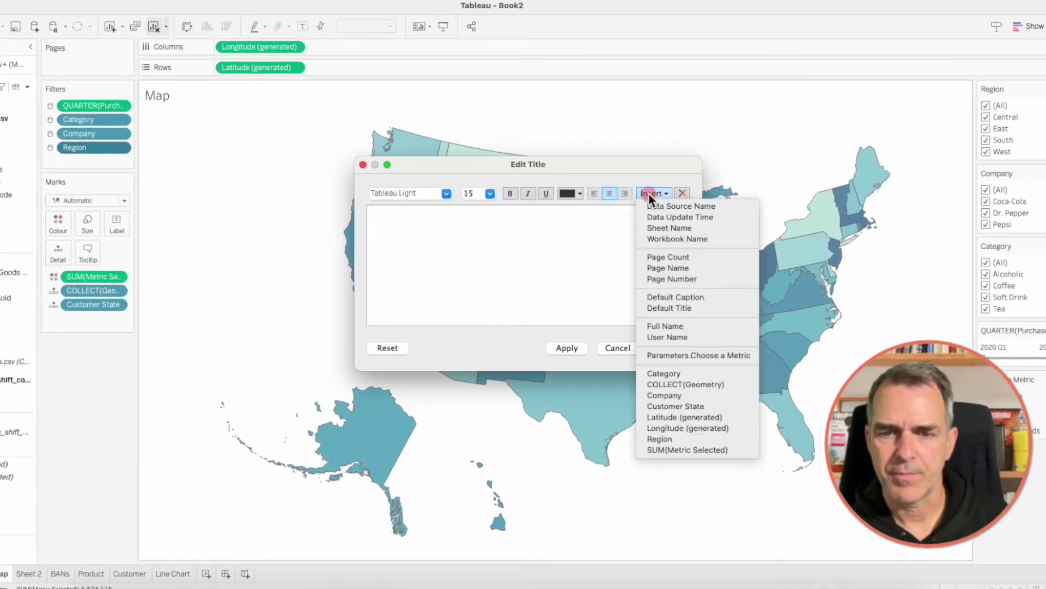
left_click(679, 356)
type("by State")
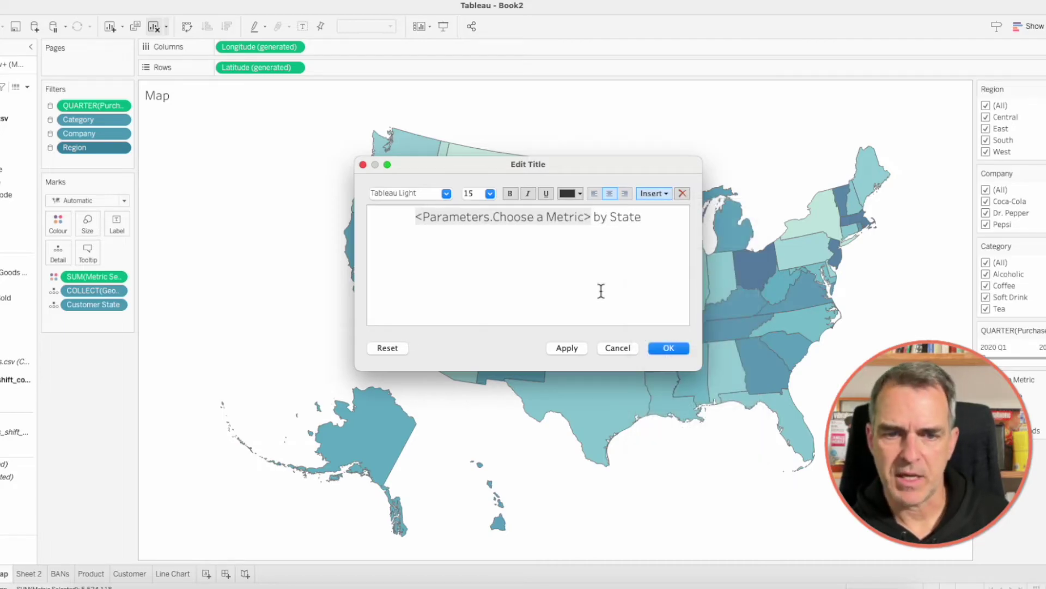
left_click(659, 350)
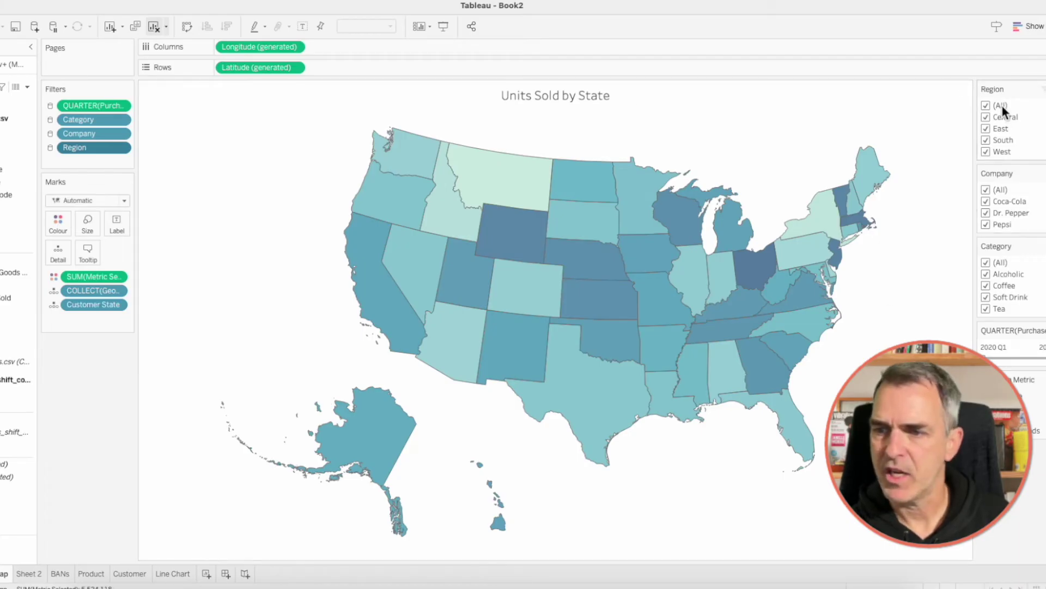
left_click(986, 396)
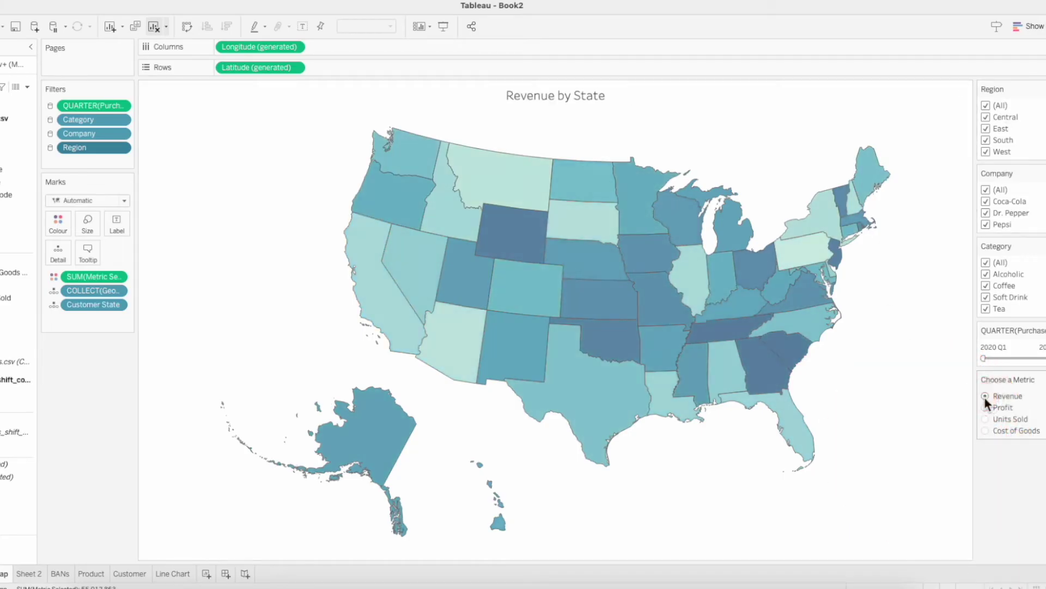
- Give the Product sheet a centred title of Choose a Metric plus 'by Product'
left_click(61, 574)
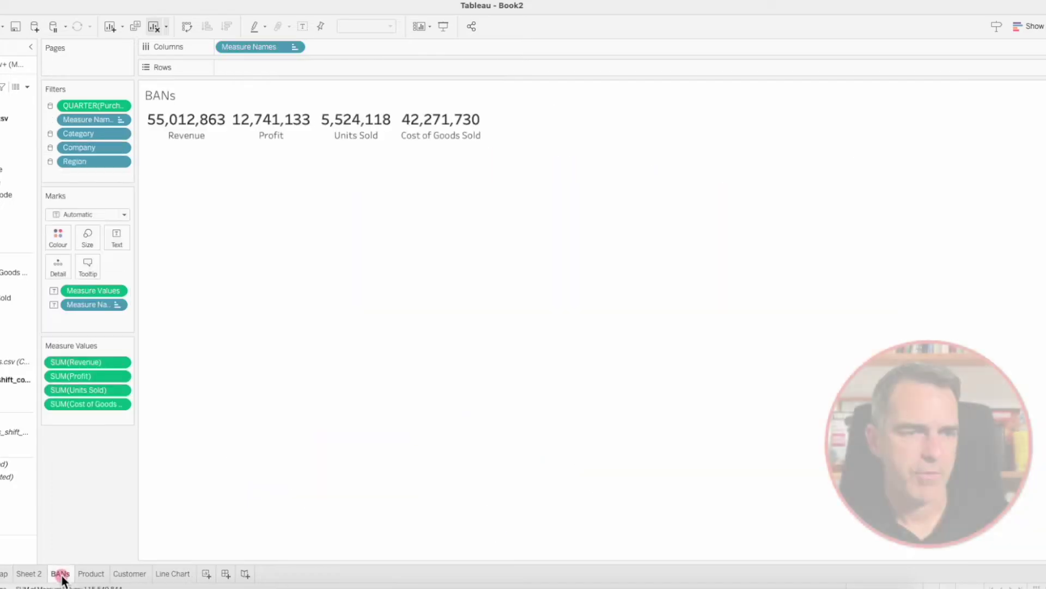
mouse_move(65, 577)
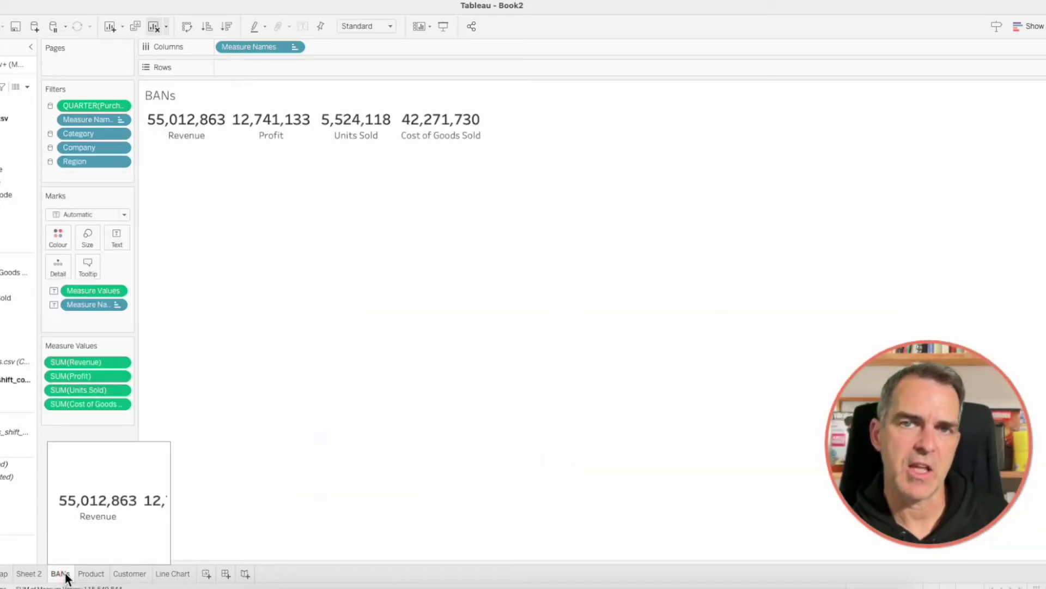
left_click(90, 574)
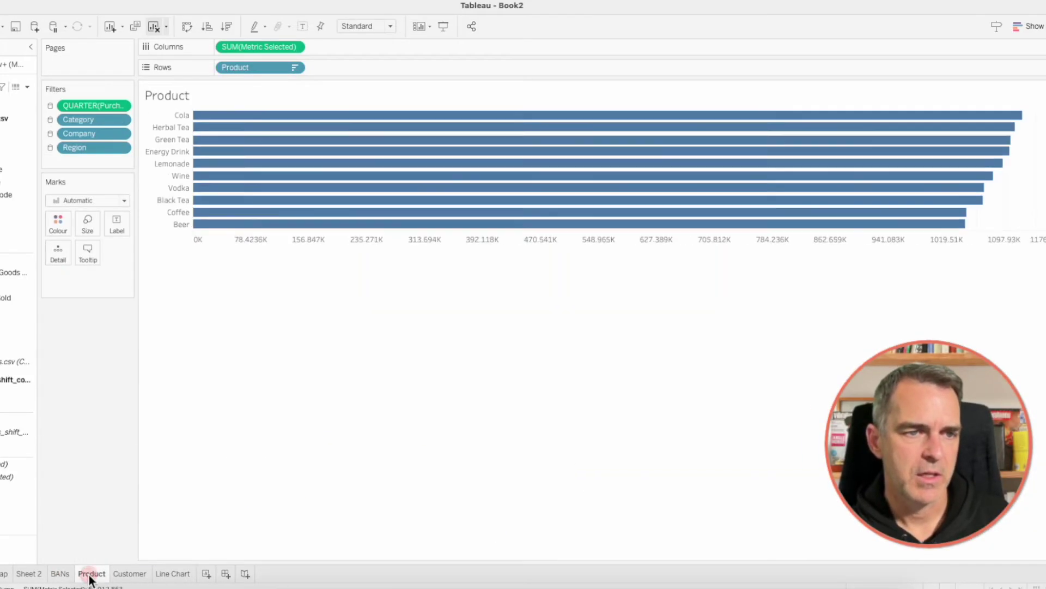
double_click(175, 95)
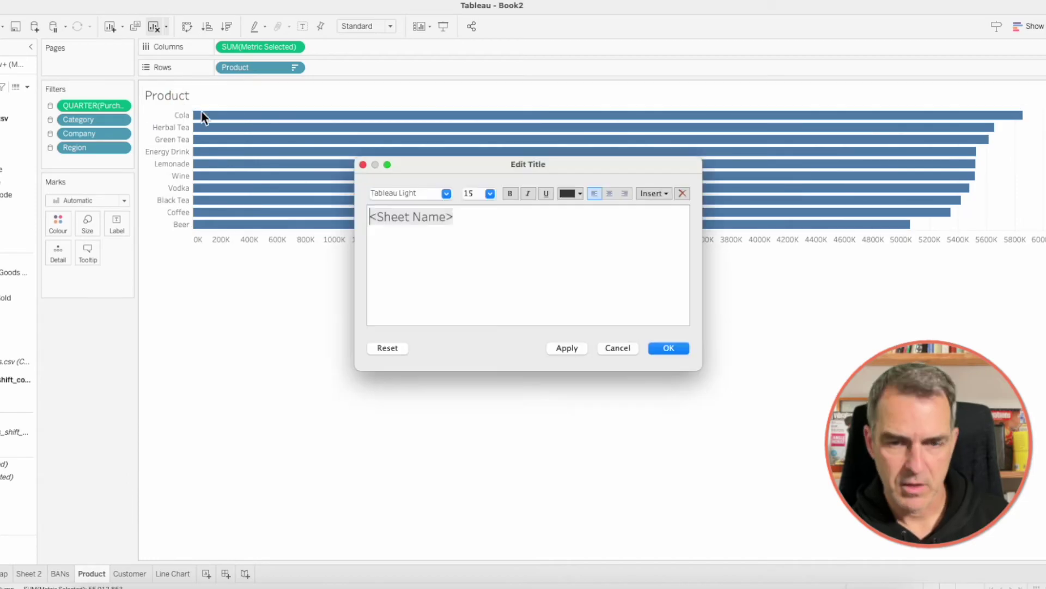
left_click(609, 193)
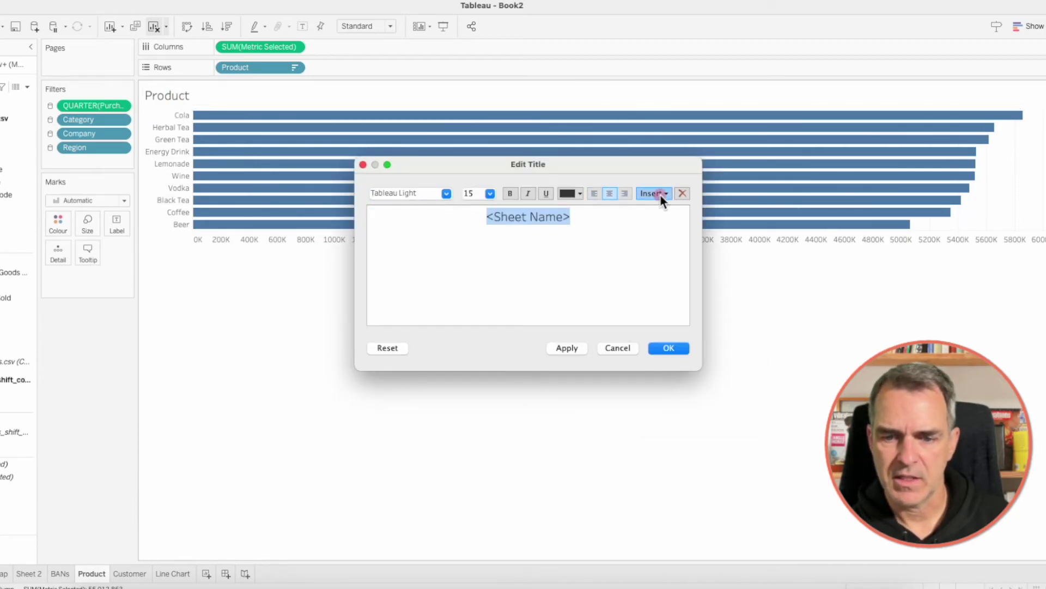
left_click(659, 194)
left_click(672, 355)
type("by Product")
left_click(668, 348)
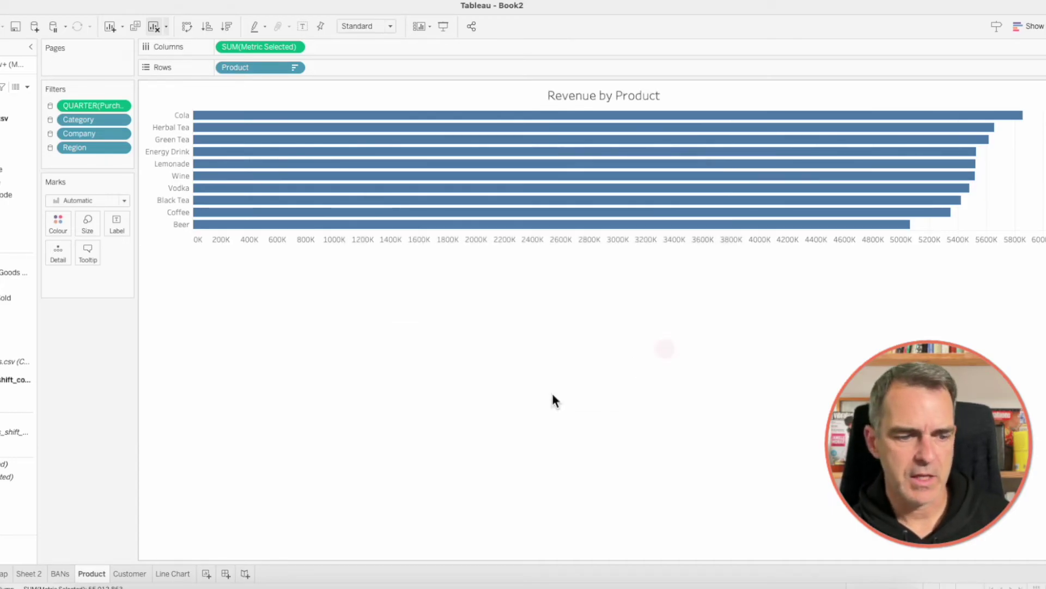
- Give the Customer sheet a centred title of Choose a Metric plus 'by Customer'
left_click(132, 574)
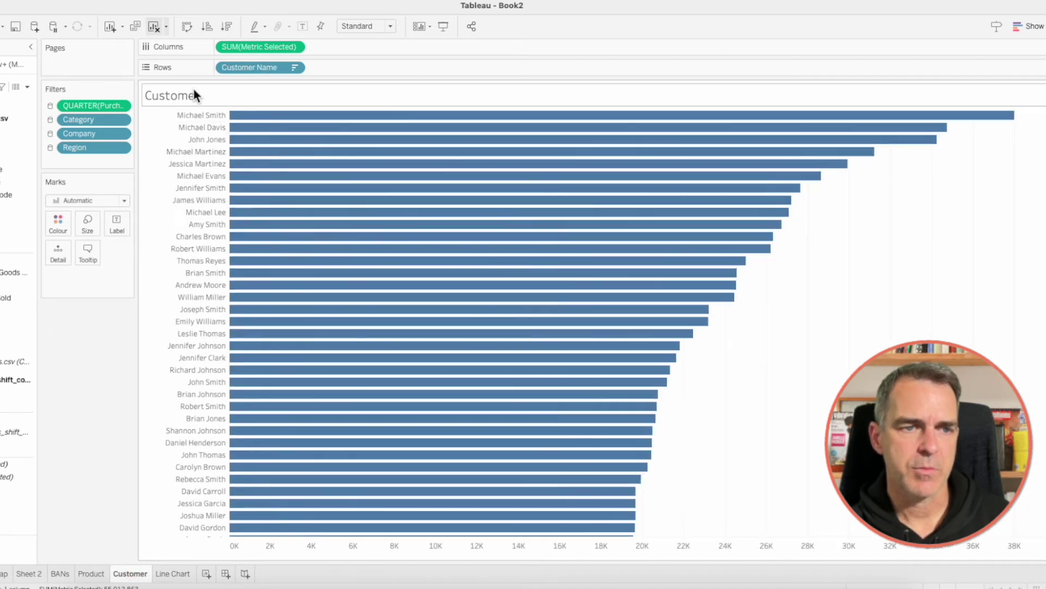
double_click(193, 97)
left_click(609, 192)
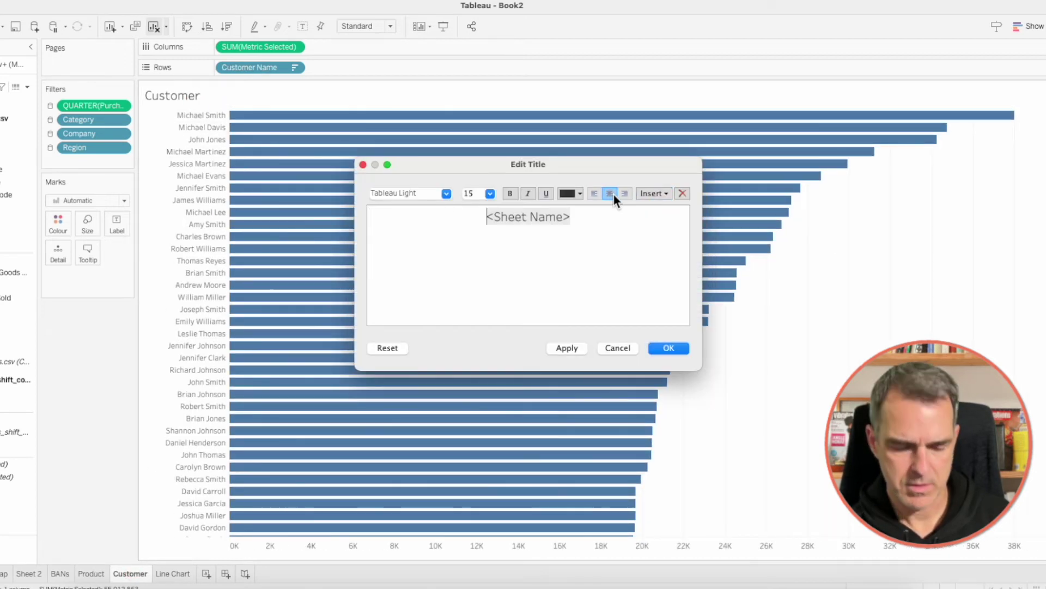
left_click(654, 193)
left_click(681, 355)
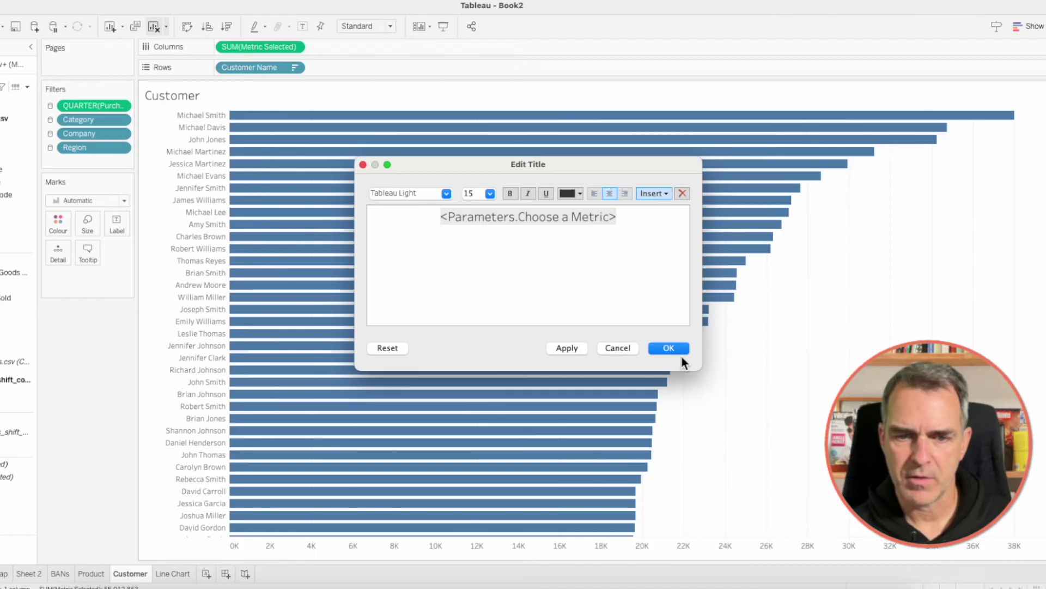
type("by Customer")
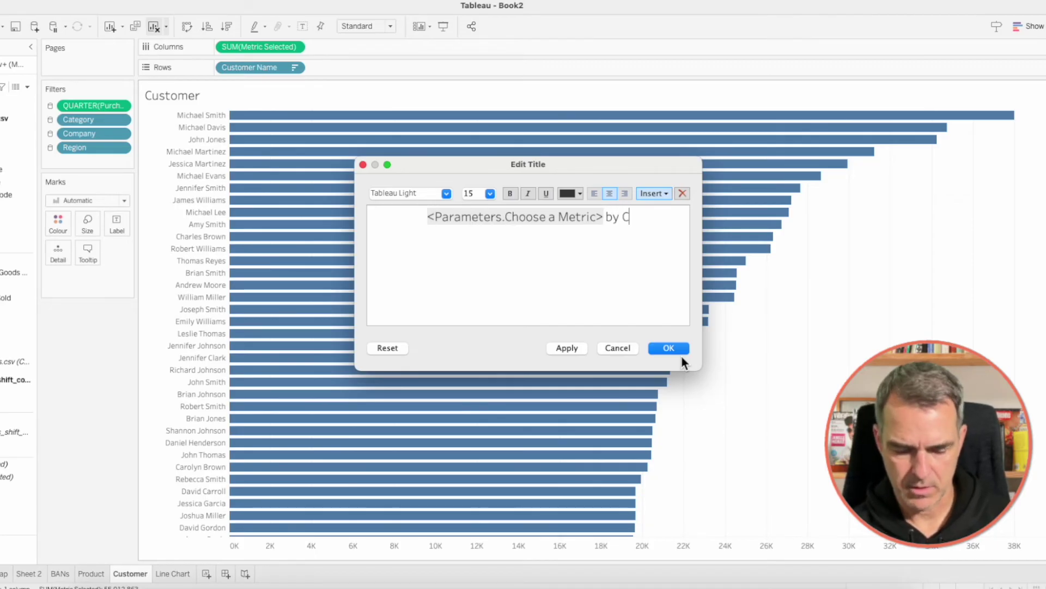
left_click(668, 348)
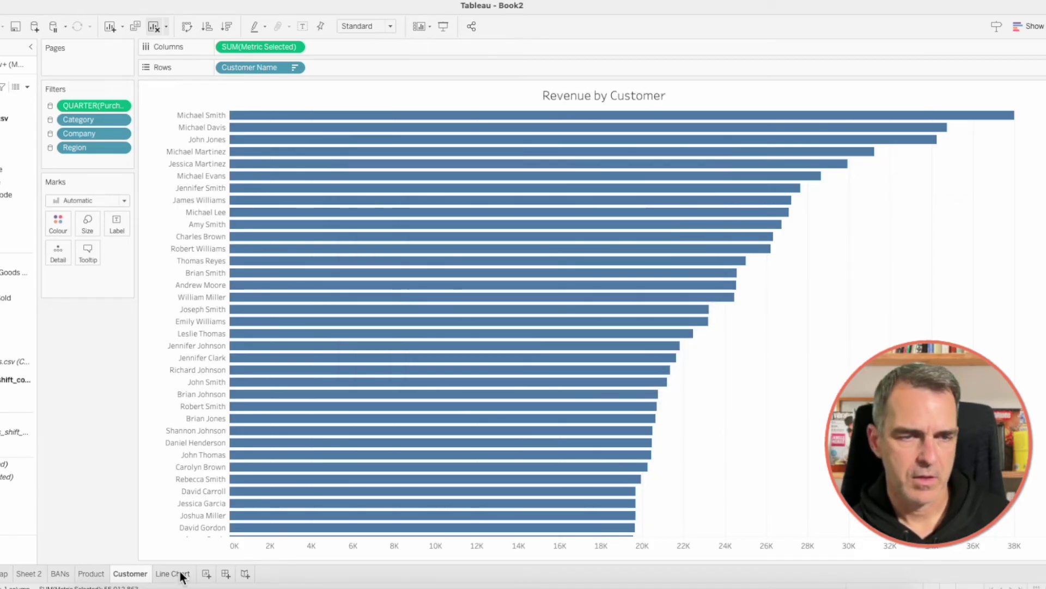
left_click(173, 573)
left_click(201, 94)
- Replace the line chart title with a centred Choose a Metric plus 'by Month'
double_click(201, 93)
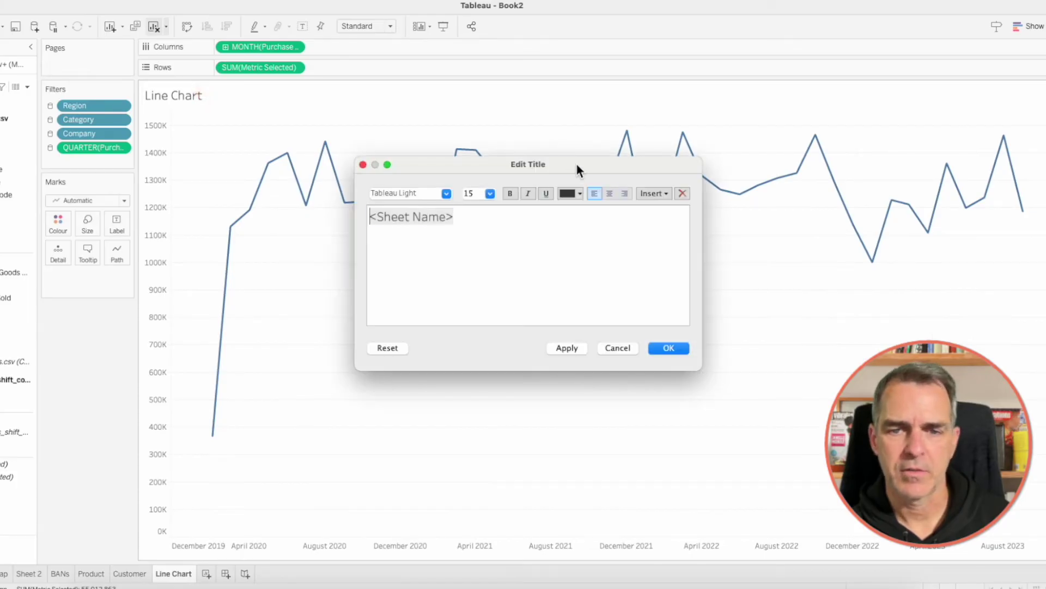
key("super+a")
left_click(609, 193)
key("BackSpace")
left_click(654, 193)
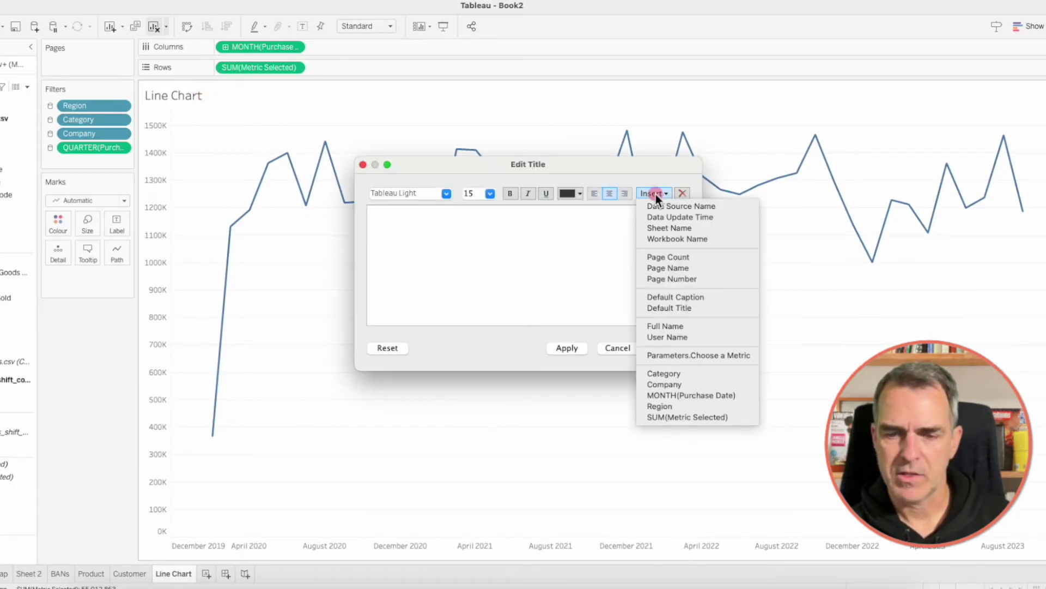
left_click(685, 355)
type("by Month")
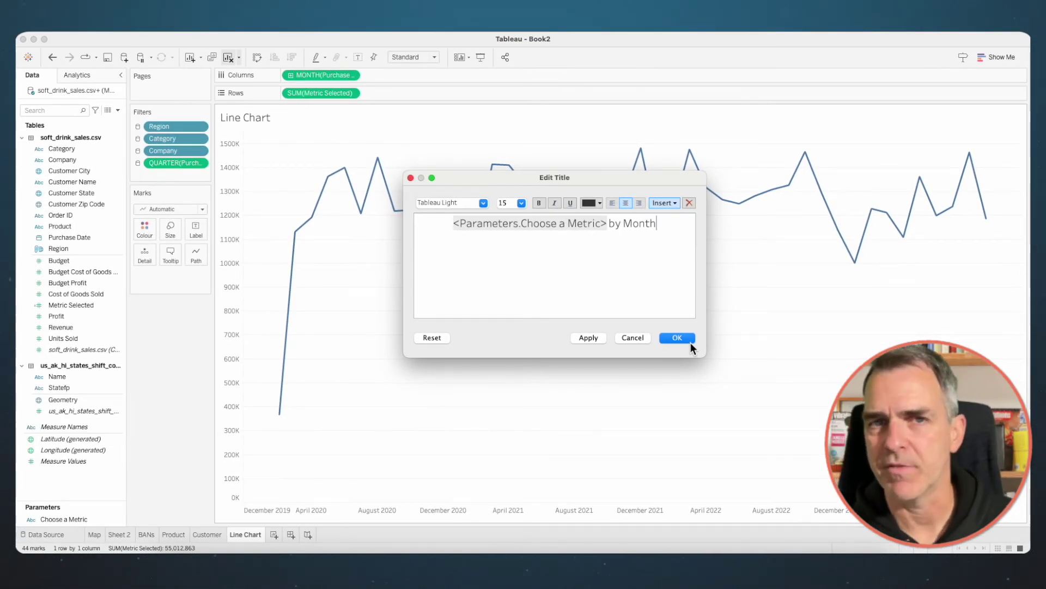
left_click(690, 341)
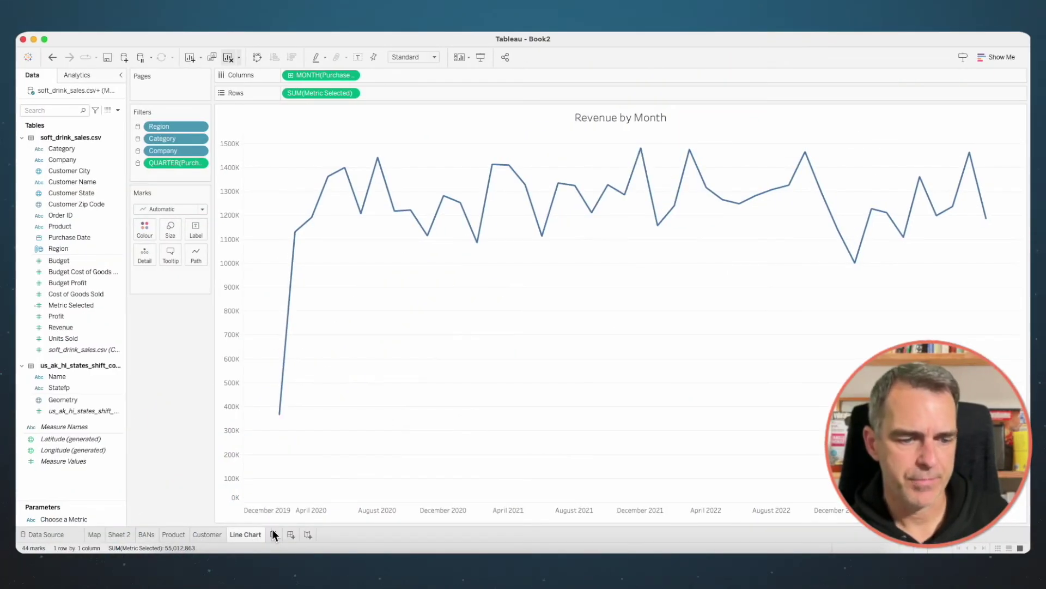
- Create a new dashboard at custom size 1200 x 700 and delete its Phone layout
left_click(289, 534)
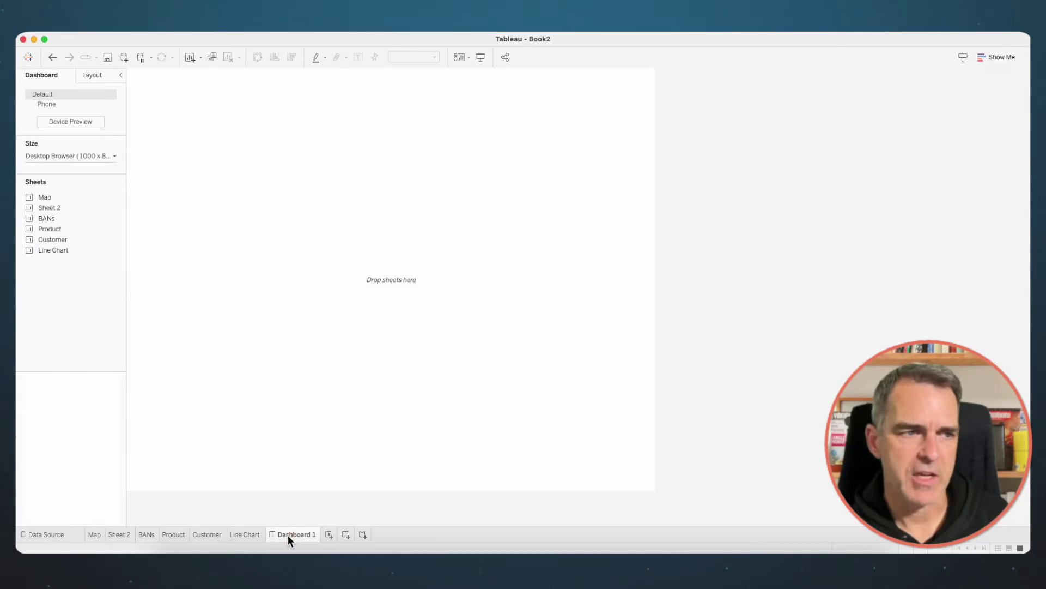
left_click(87, 156)
left_click(71, 217)
left_click(70, 217)
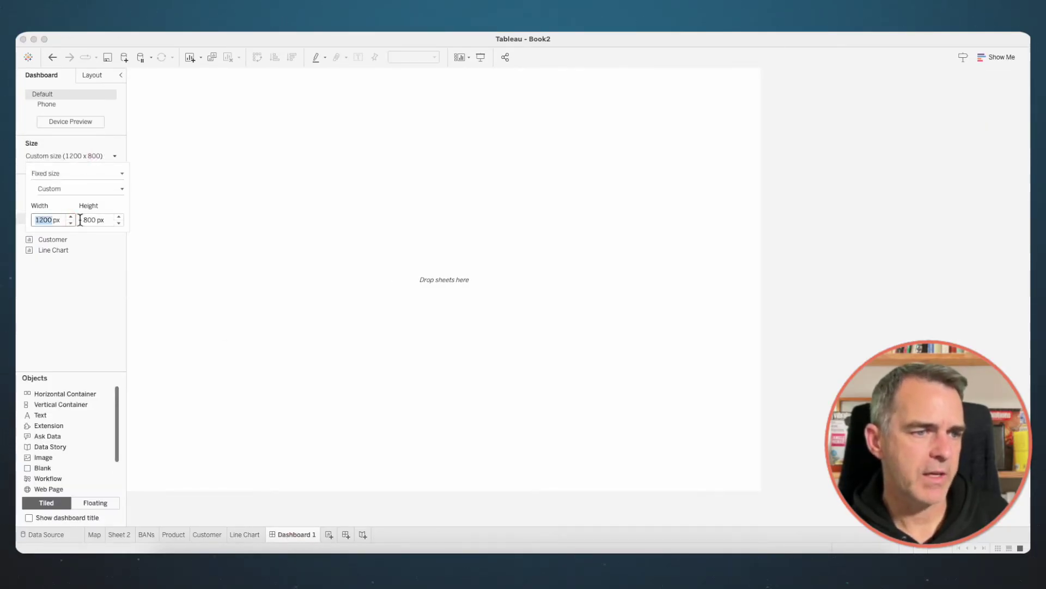
left_click(119, 222)
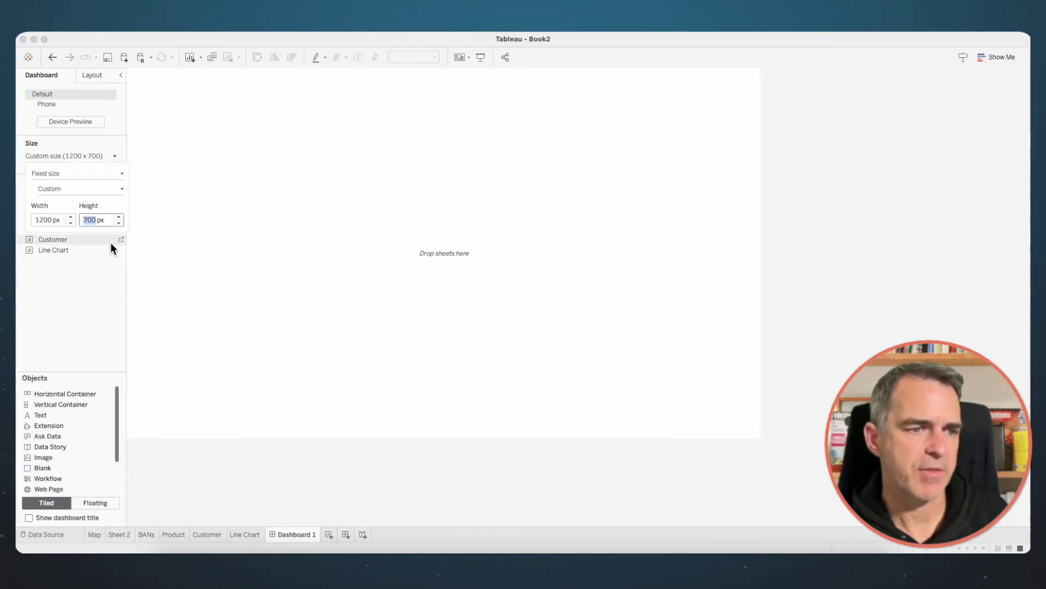
left_click(111, 244)
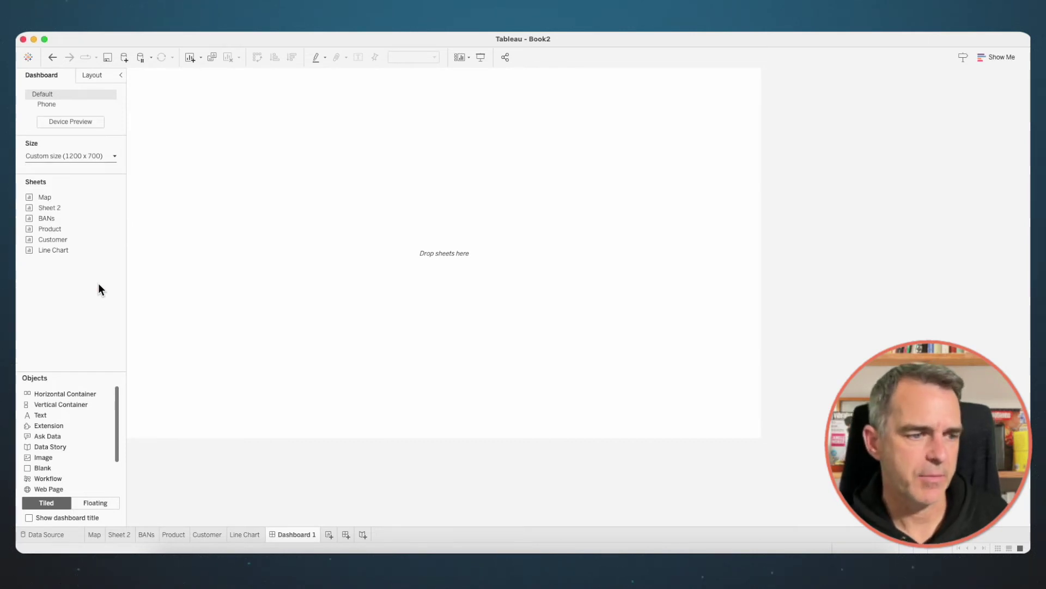
left_click(112, 104)
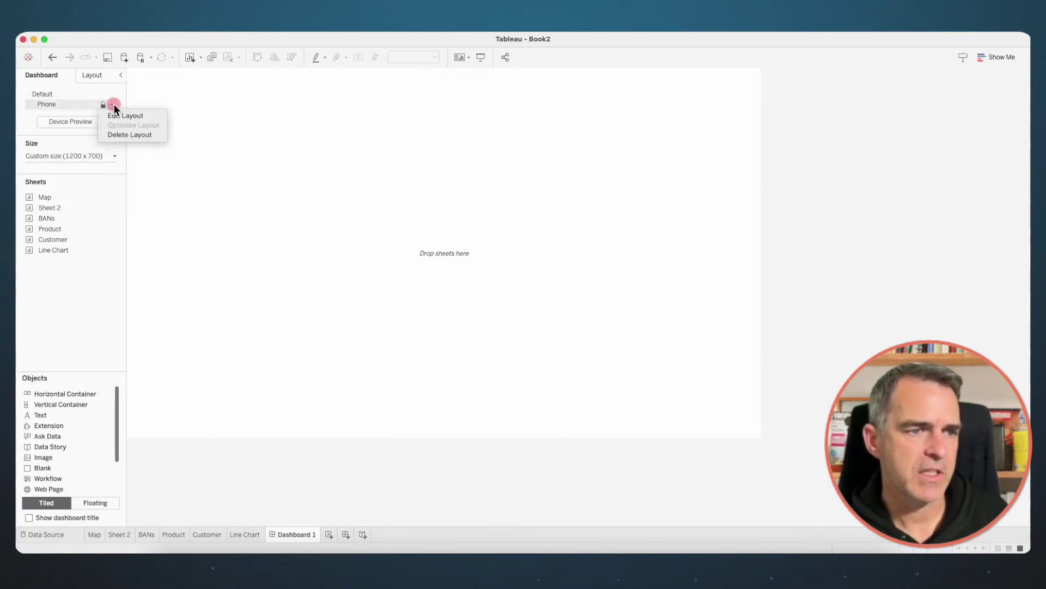
left_click(119, 134)
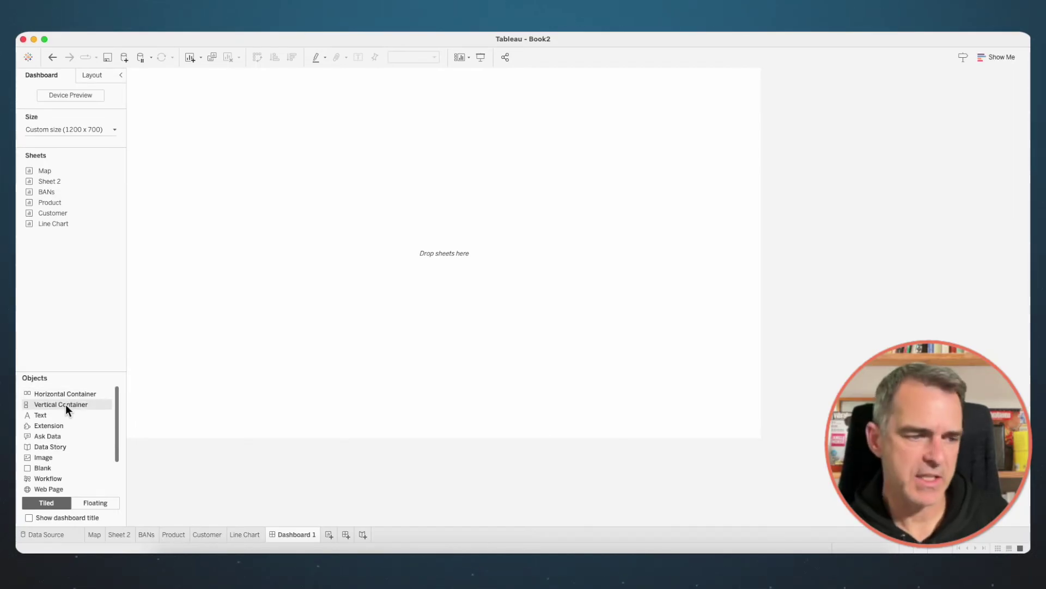
- Add a vertical container positioned at x 0, y 0 with width 1200 and height 700
left_click_drag(66, 406, 353, 130)
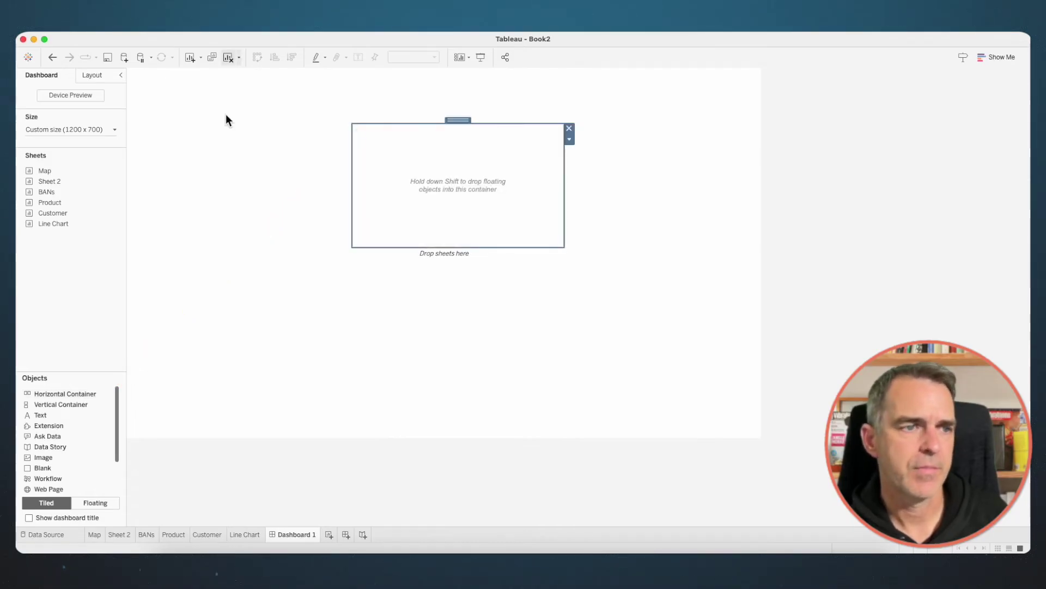
left_click(97, 76)
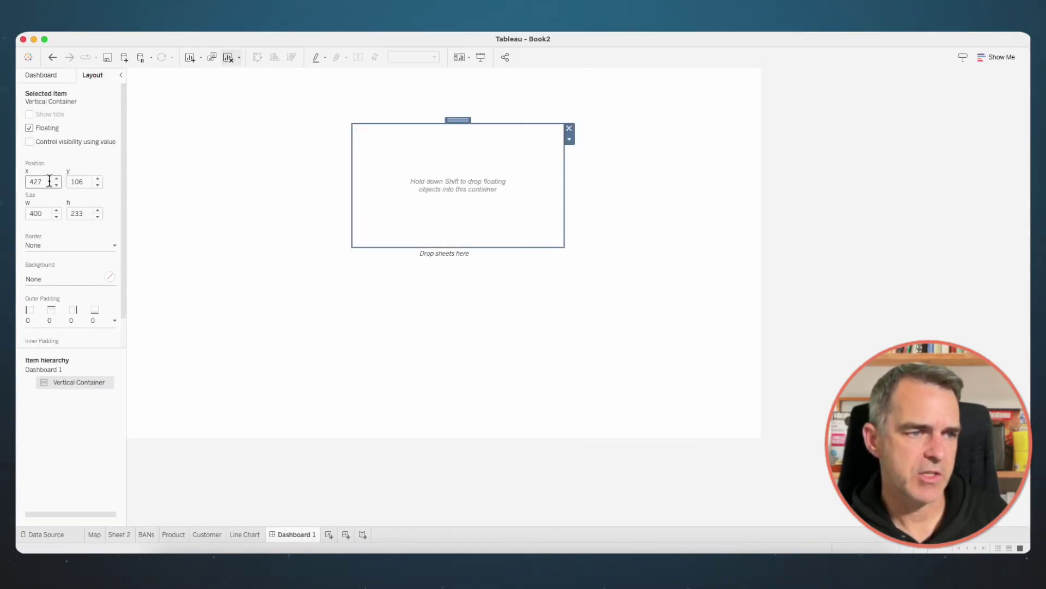
type("0")
key("Tab")
type("0")
key("Return")
key("Tab")
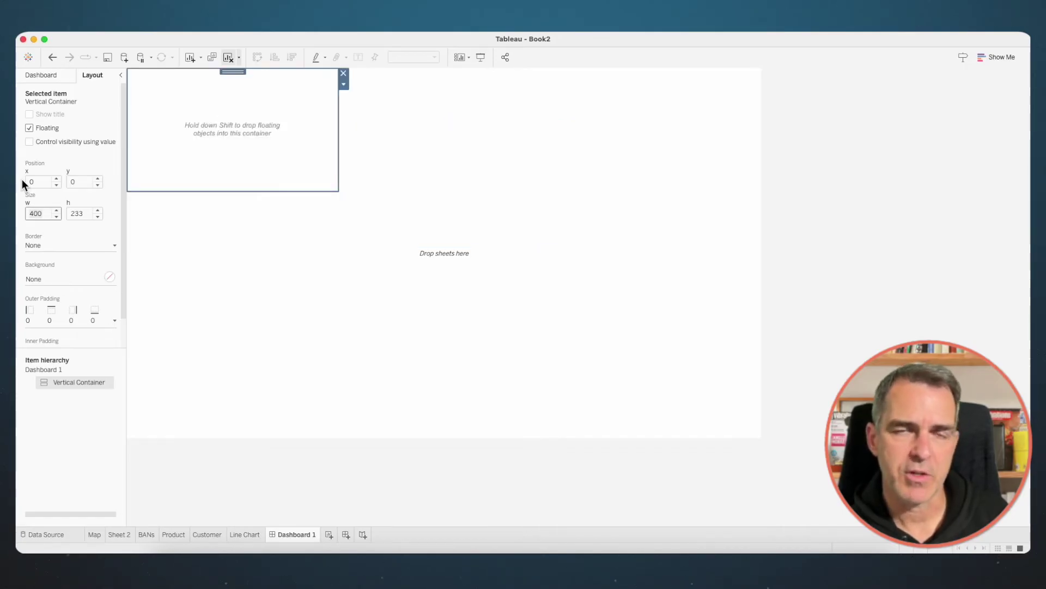
type("1200")
key("Tab")
type("700")
key("Return")
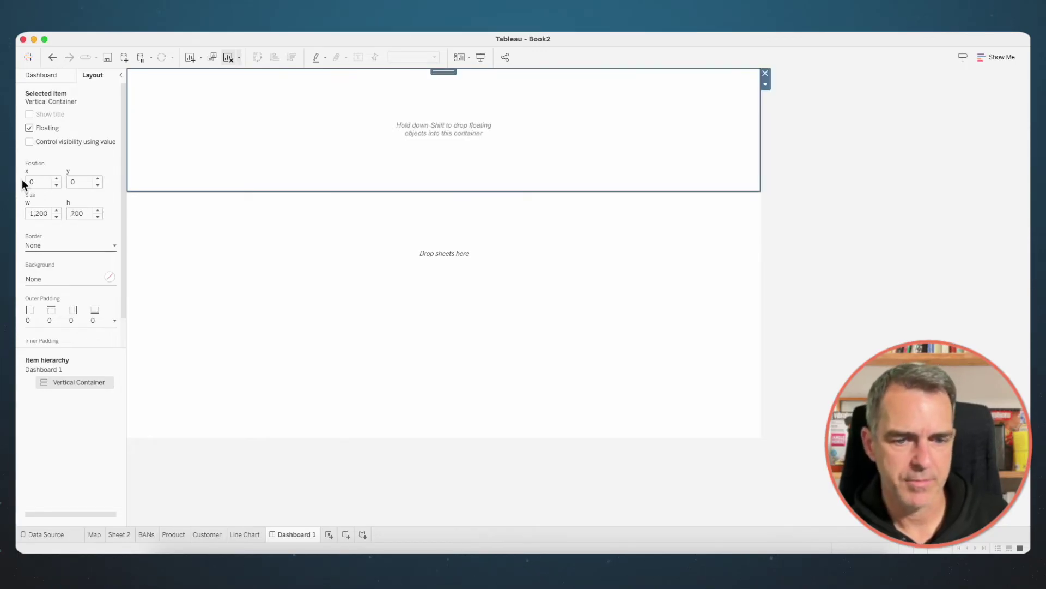
- Fill the container with a Blank object and add a horizontal container at the top
left_click(41, 75)
left_click_drag(44, 469, 368, 286)
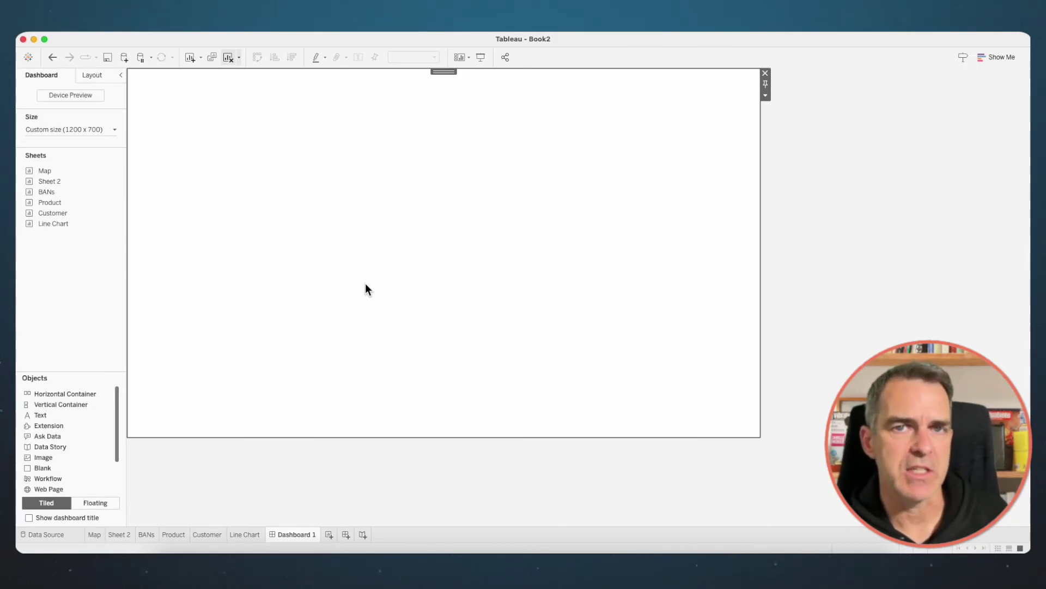
left_click_drag(54, 393, 368, 93)
- Add a bold, black, 16-point 'KPI Dashboard' text title and place the BANs sheet beside it
left_click_drag(36, 415, 306, 154)
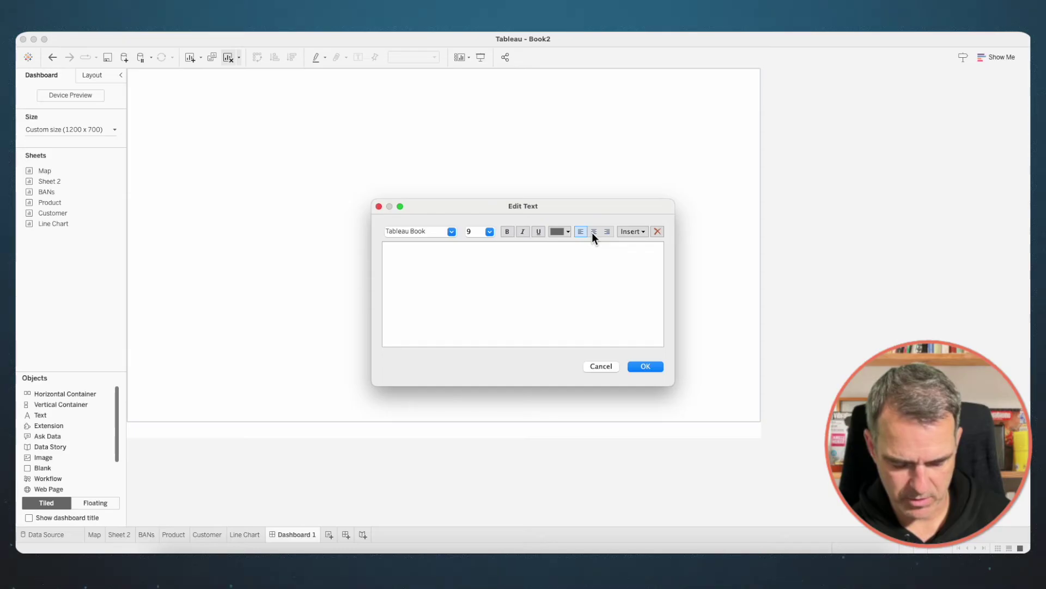
type("KPI Dashboard")
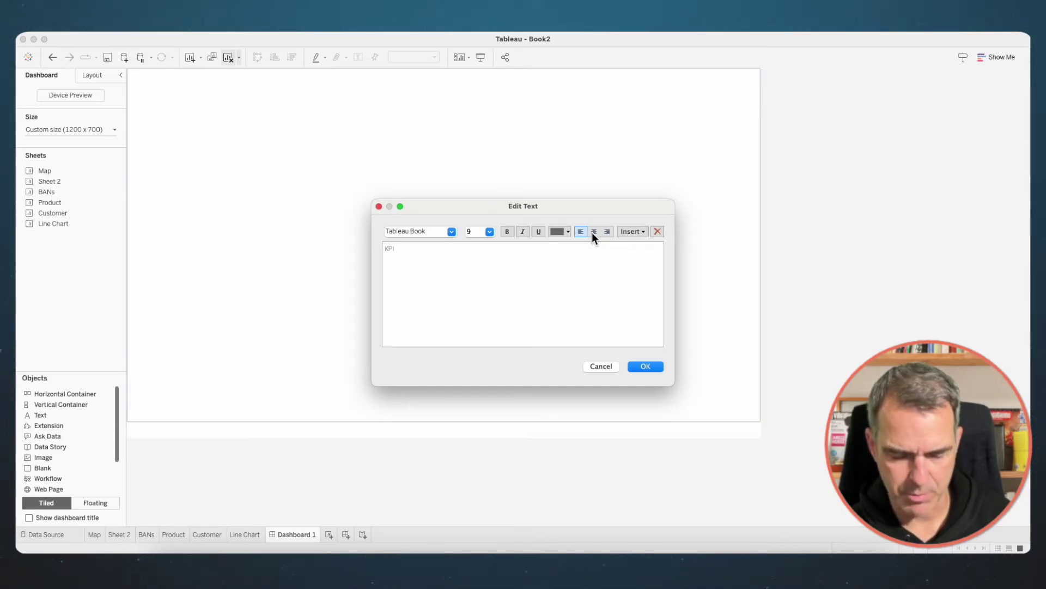
key("super+a")
left_click(490, 231)
left_click(483, 299)
left_click(555, 231)
left_click(555, 241)
left_click(507, 232)
left_click(645, 365)
mouse_move(67, 231)
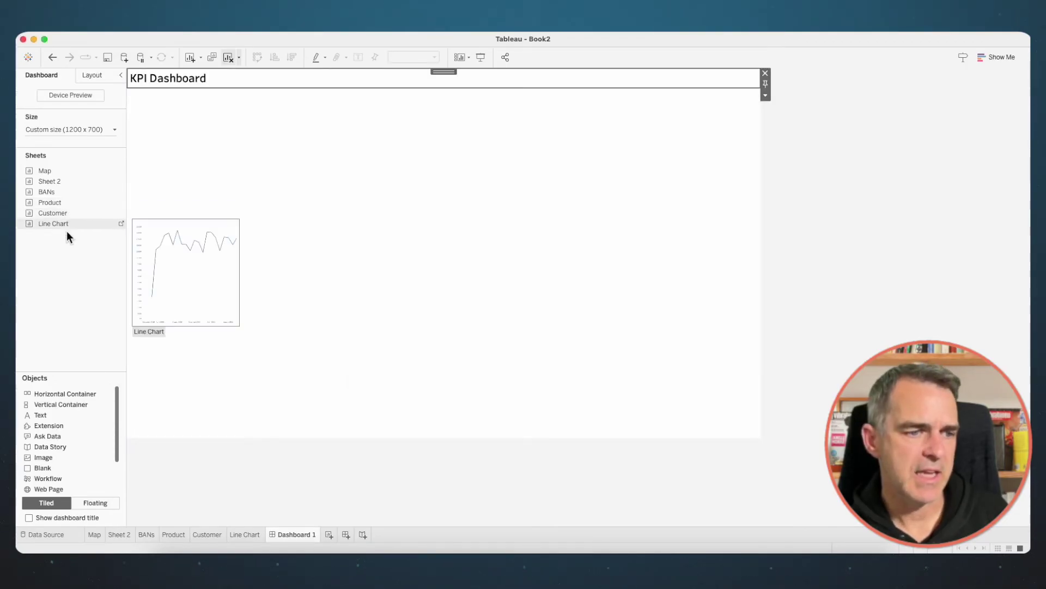
mouse_move(58, 189)
left_mouse_down()
mouse_move(526, 80)
mouse_move(714, 76)
left_mouse_up()
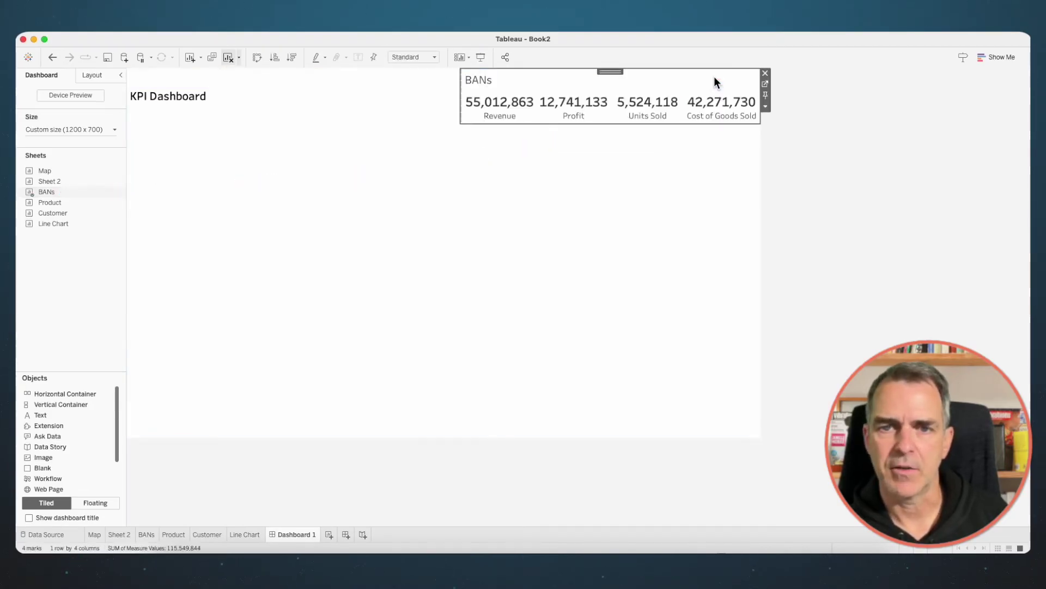
- Hide the BANs sheet title and fix its width at 700 px
right_click(493, 82)
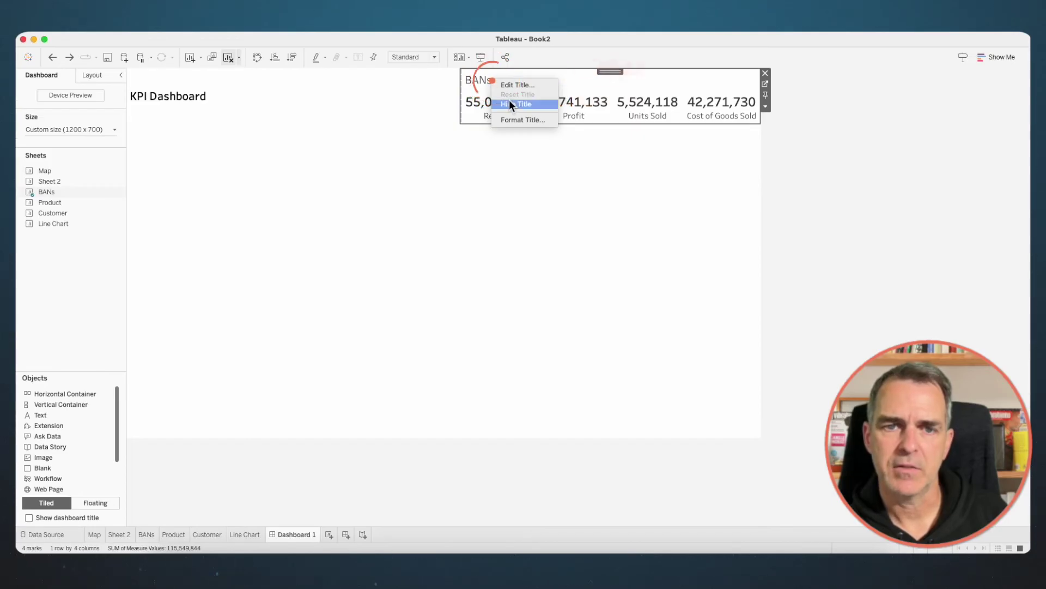
left_click(509, 101)
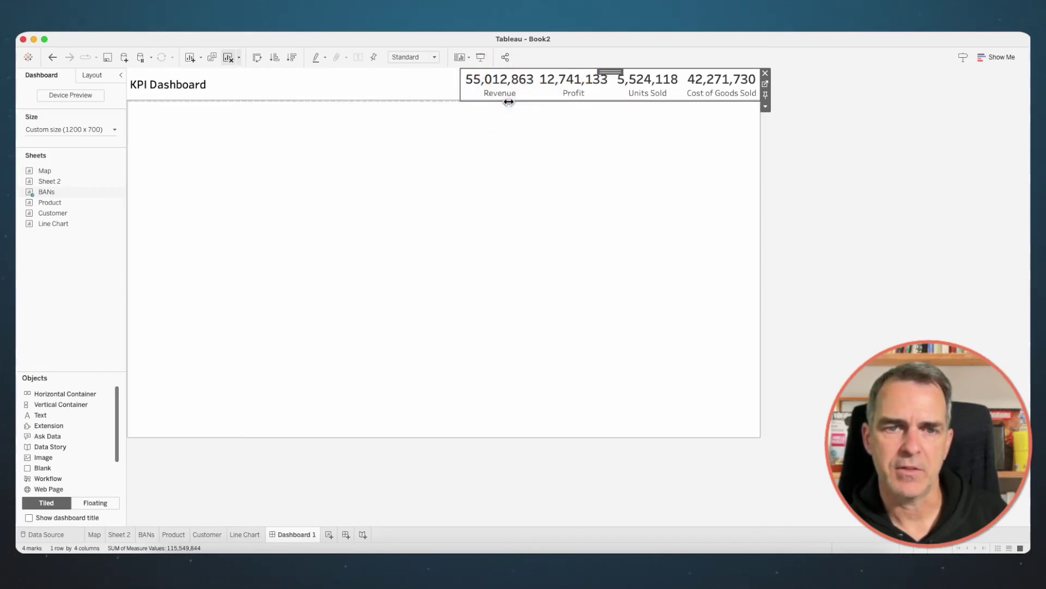
left_click(765, 106)
left_click(793, 290)
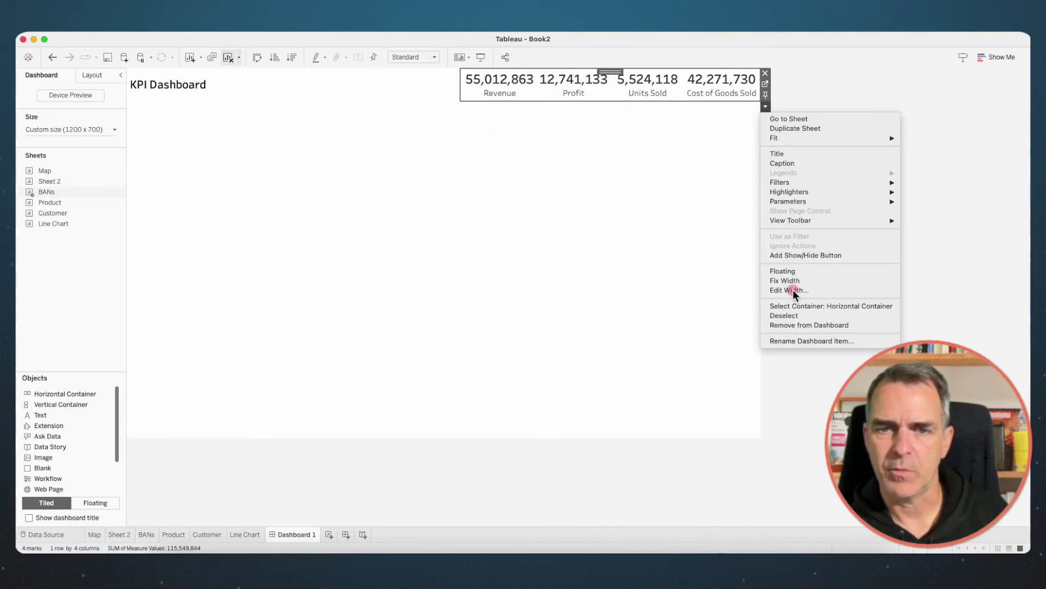
type("700")
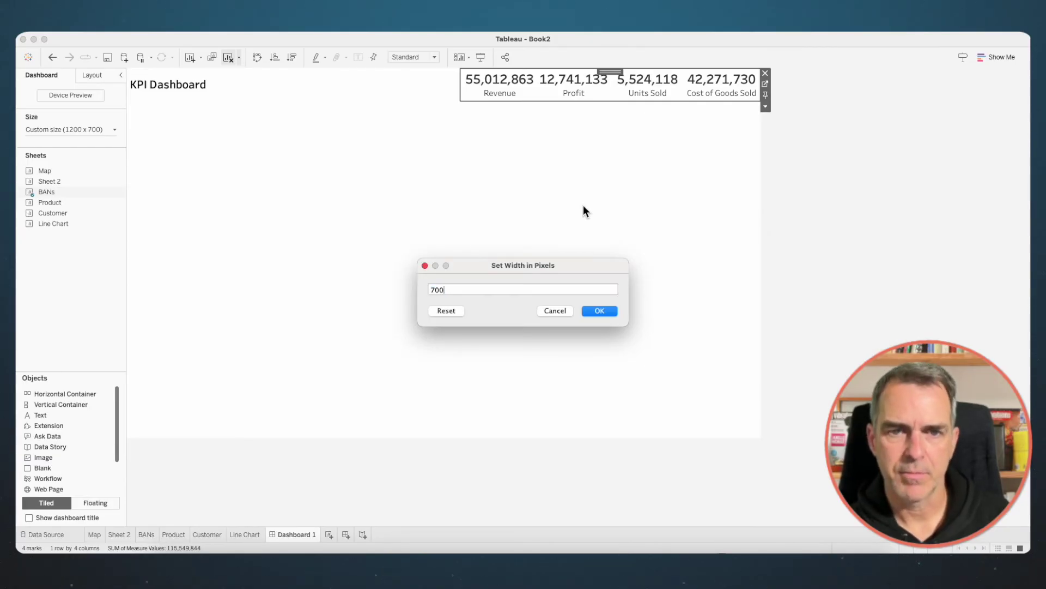
key("Return")
- Set the header container height to 100 px and fit the KPI numbers to Entire View
double_click(577, 72)
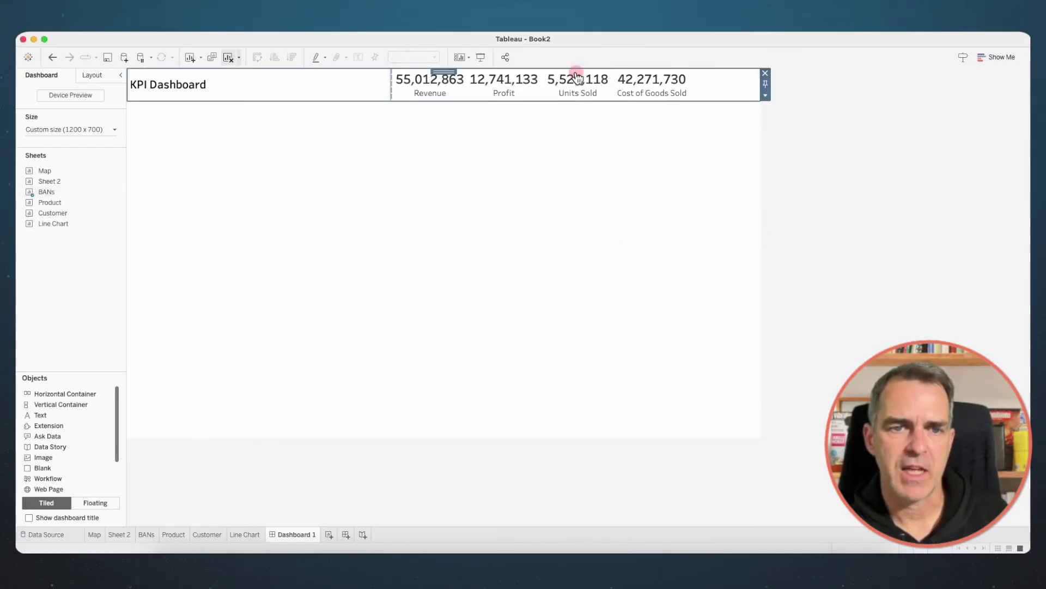
left_click(765, 96)
left_click(779, 162)
type("100")
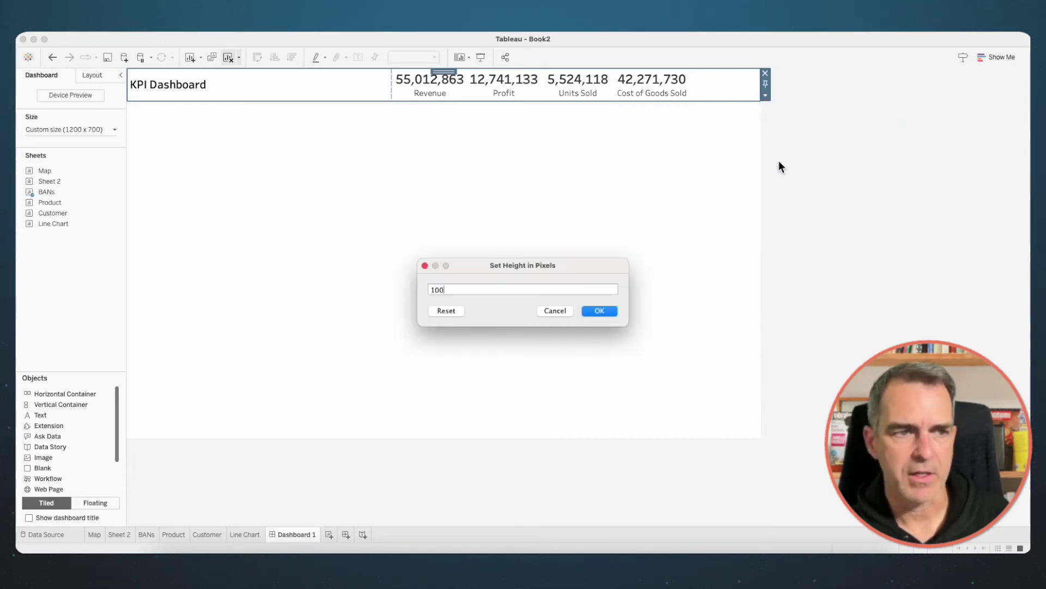
key("Return")
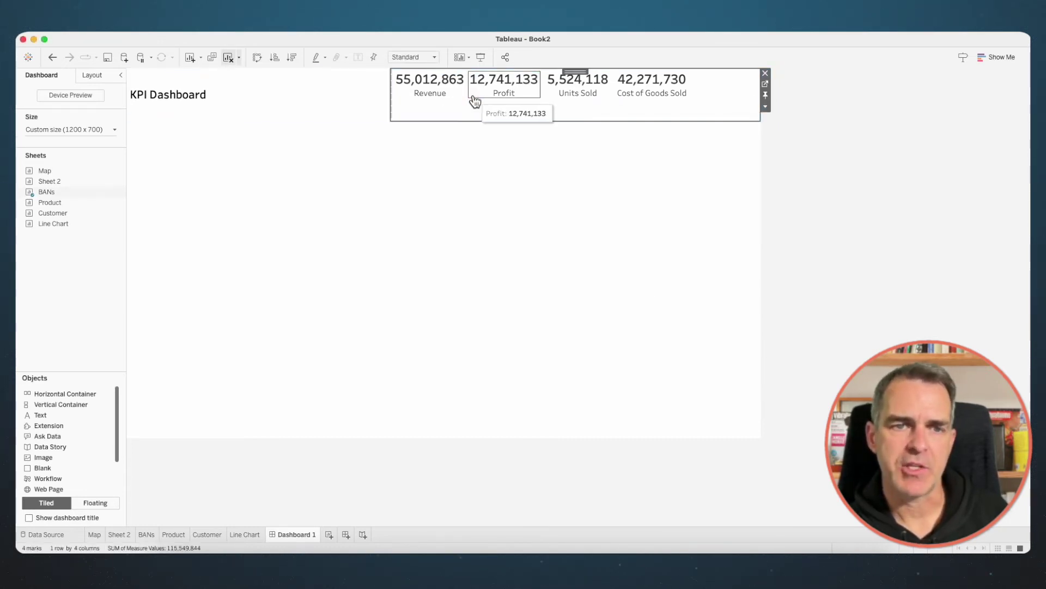
left_click(400, 55)
left_click(403, 92)
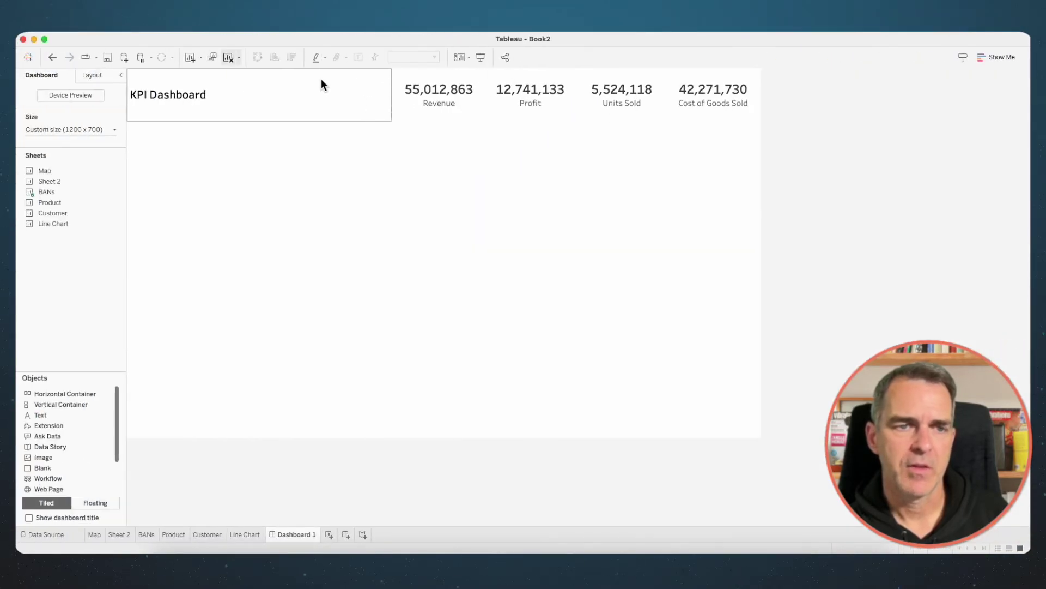
- Give the header container a navy background colour
left_click(317, 80)
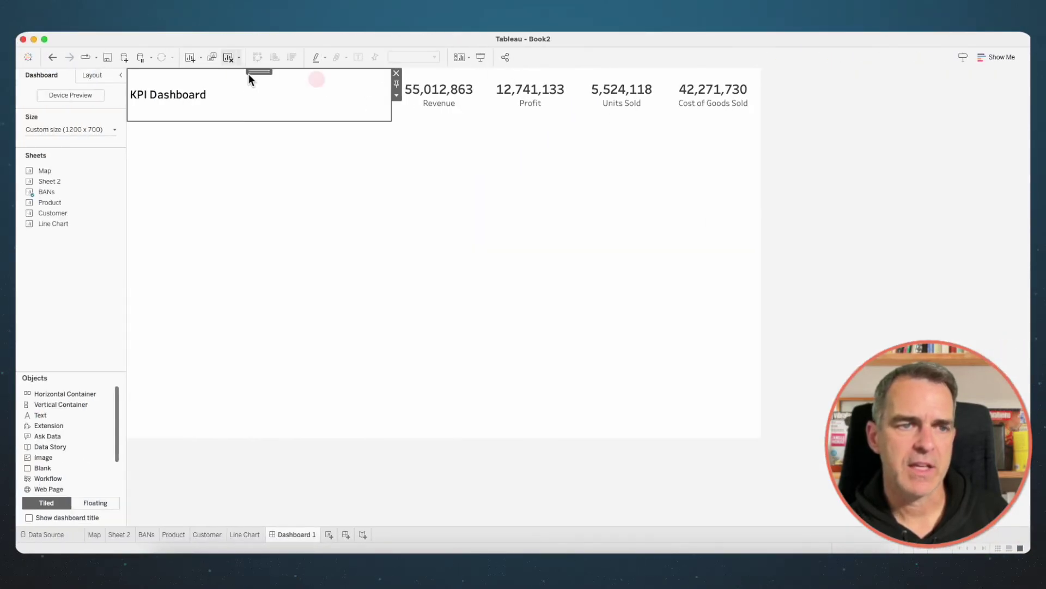
double_click(251, 70)
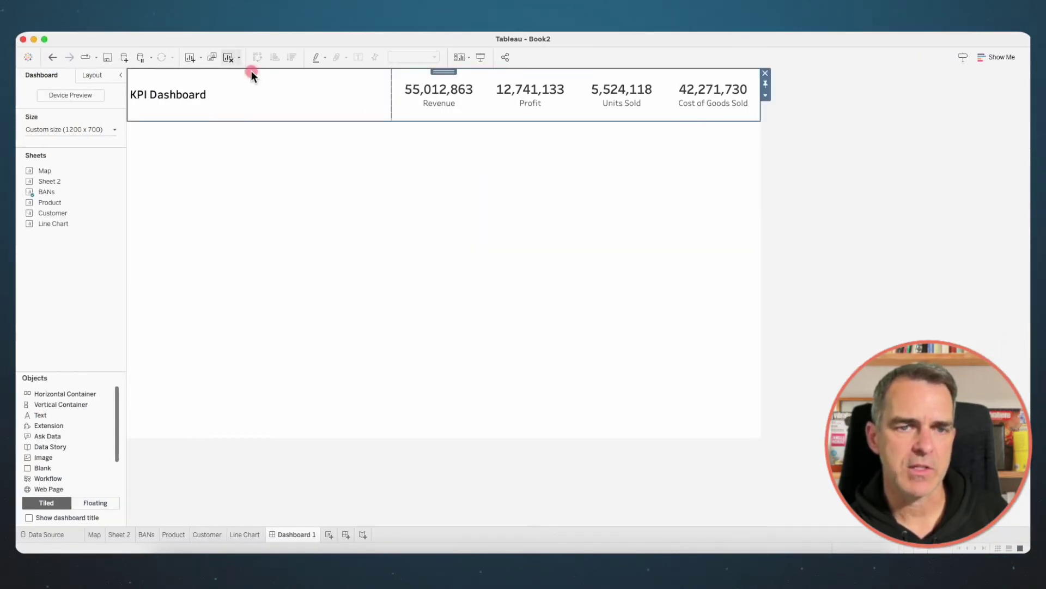
left_click(84, 76)
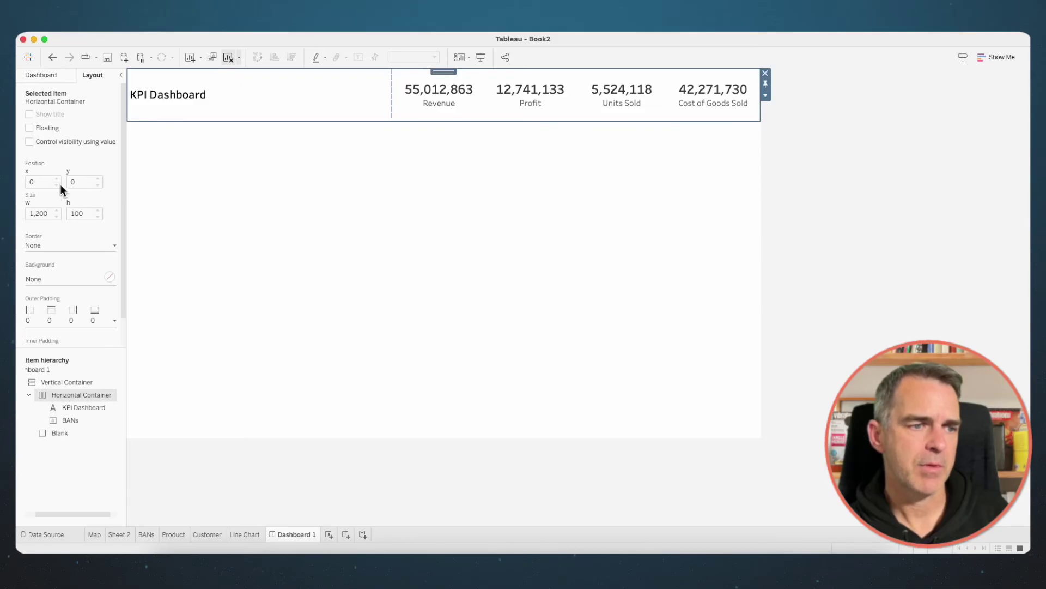
left_click(44, 279)
left_click(35, 376)
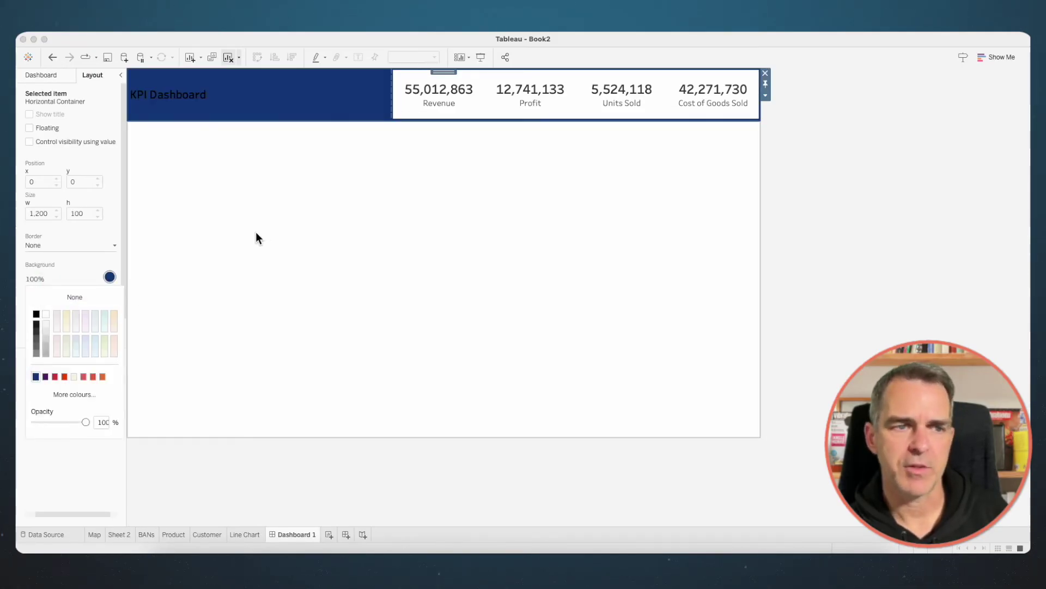
- Change the KPI Dashboard title text colour to white
left_click(194, 102)
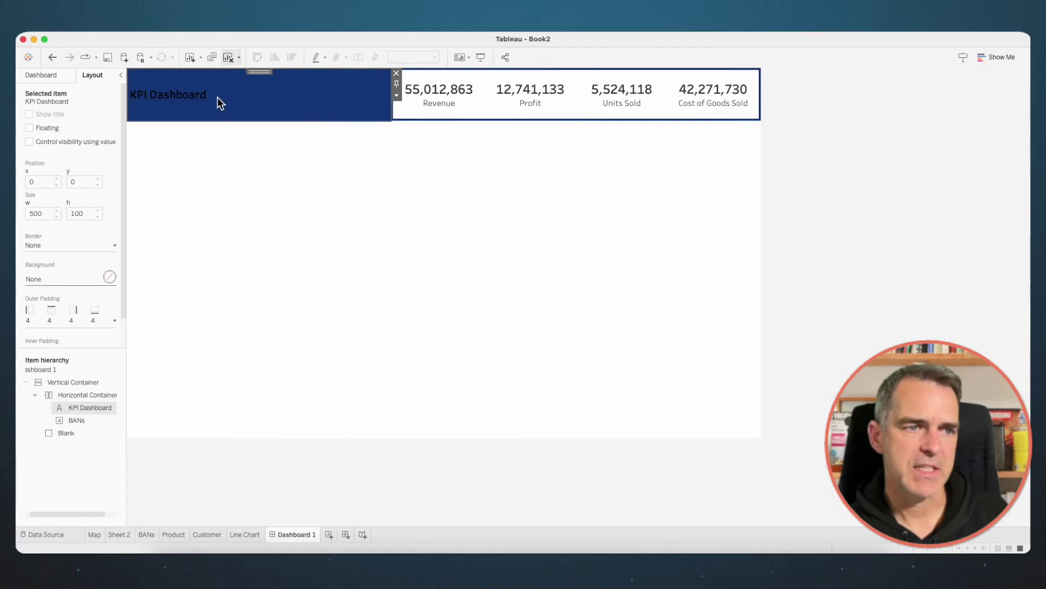
double_click(218, 97)
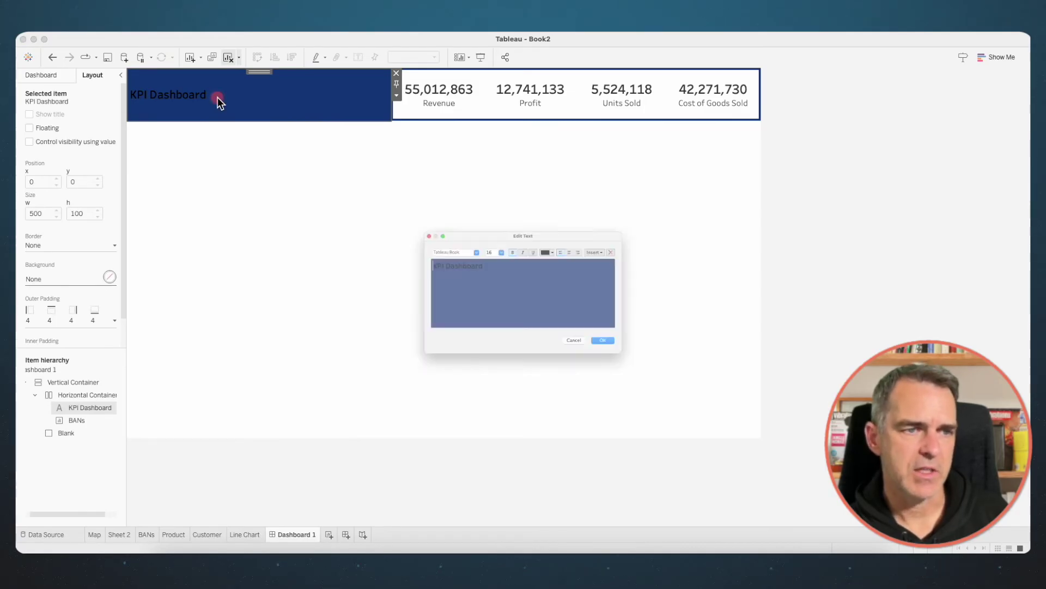
key("super+a")
left_click(558, 232)
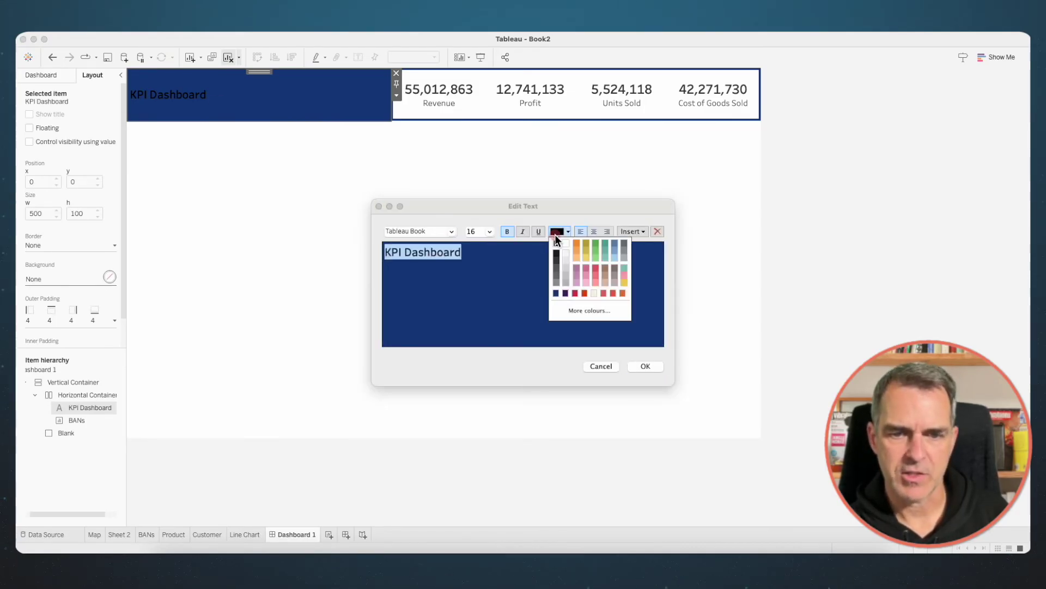
left_click(564, 244)
left_click(641, 367)
left_click(572, 194)
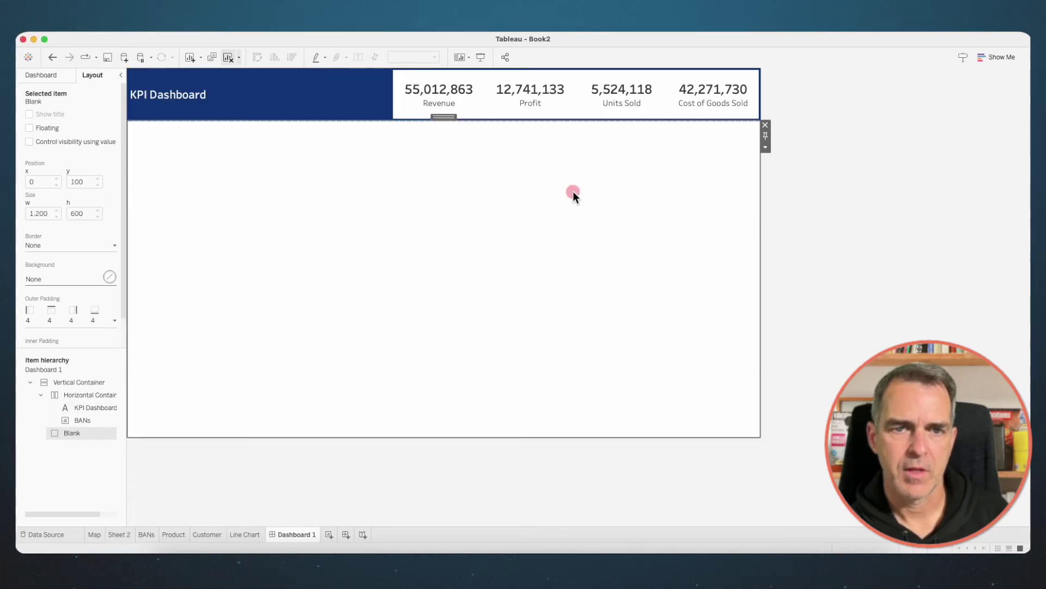
left_click(568, 113)
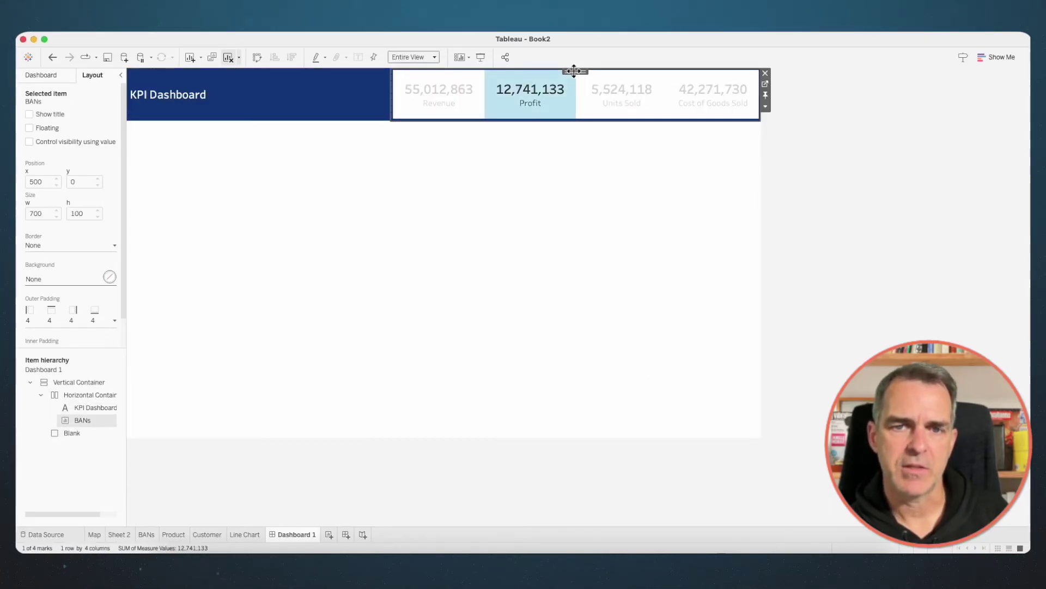
mouse_move(370, 28)
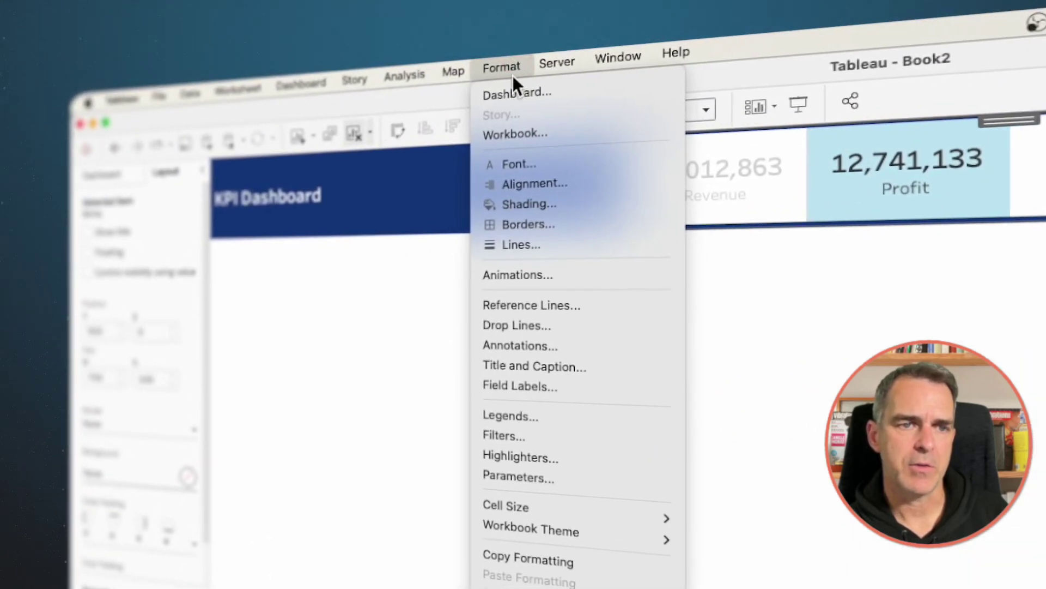
- Set the KPI sheet's Default Pane shading to None so the navy header shows through
left_click(514, 202)
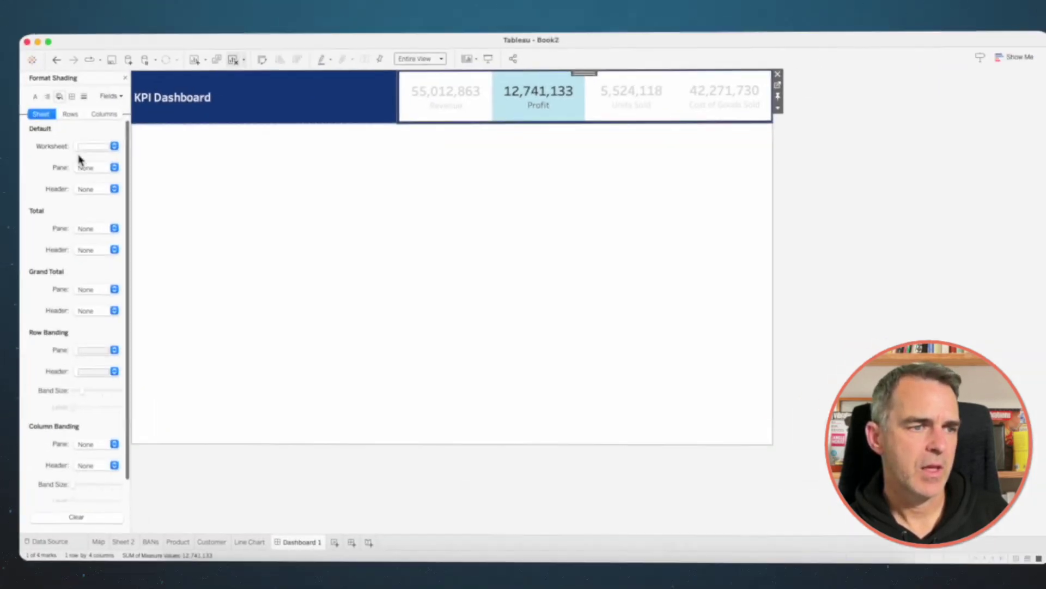
left_click(158, 271)
left_click(91, 162)
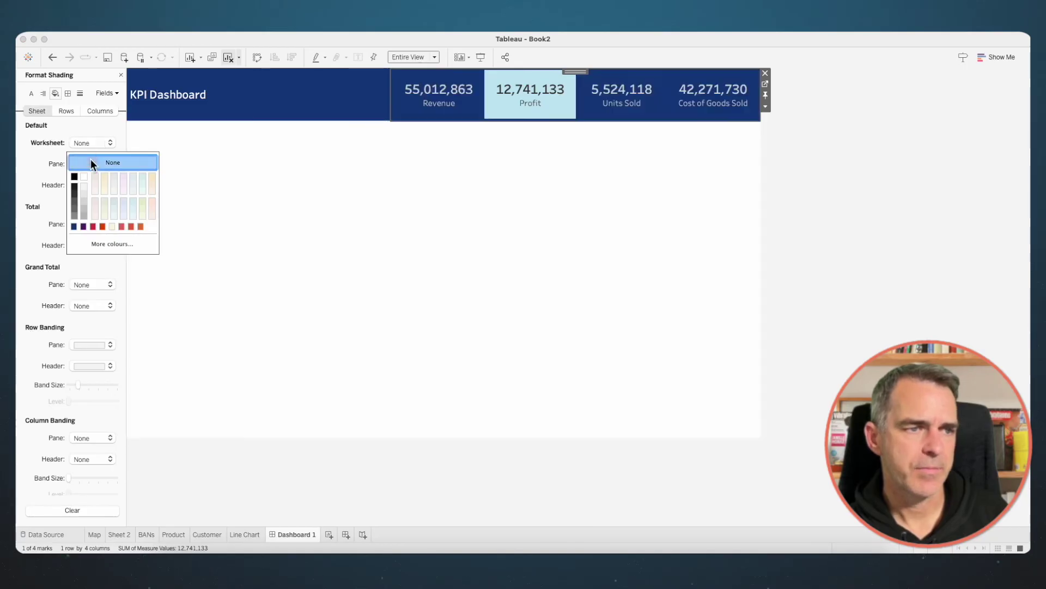
- Make the KPI sheet's worksheet font colour white
left_click(31, 92)
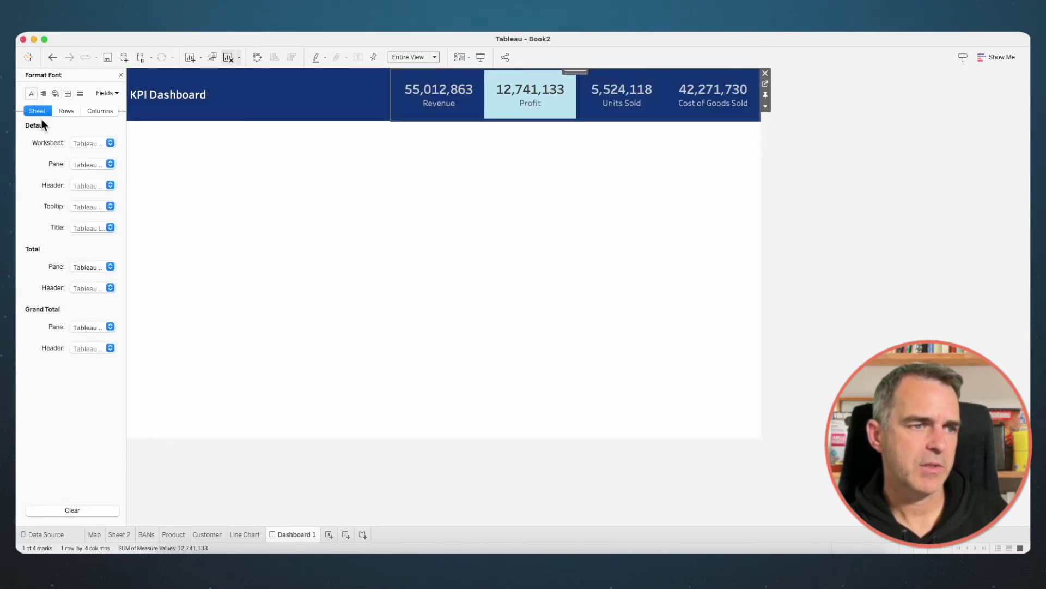
left_click(92, 143)
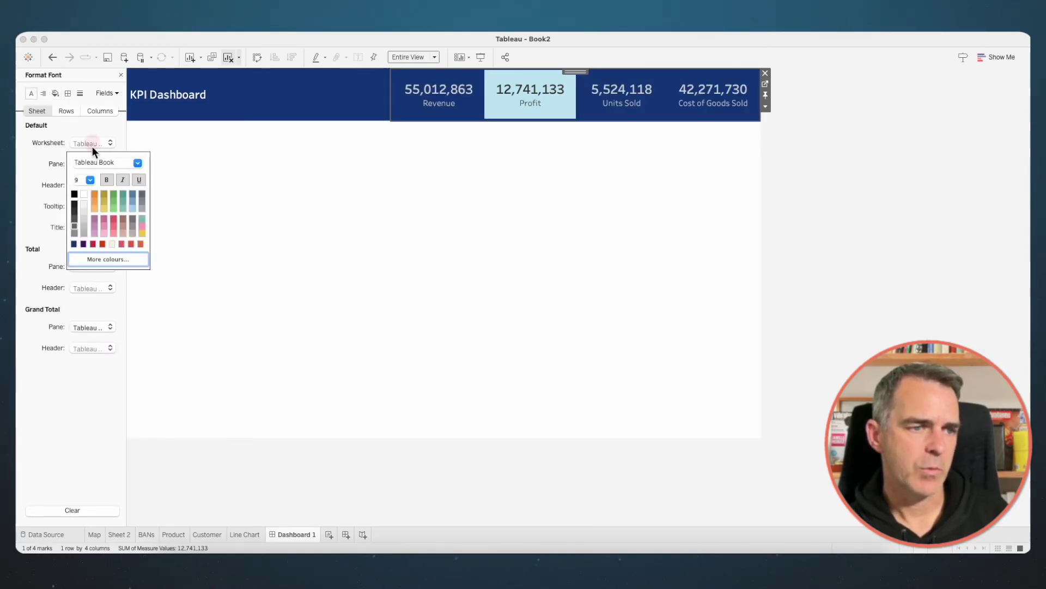
left_click(84, 194)
left_click(402, 191)
left_click(528, 112)
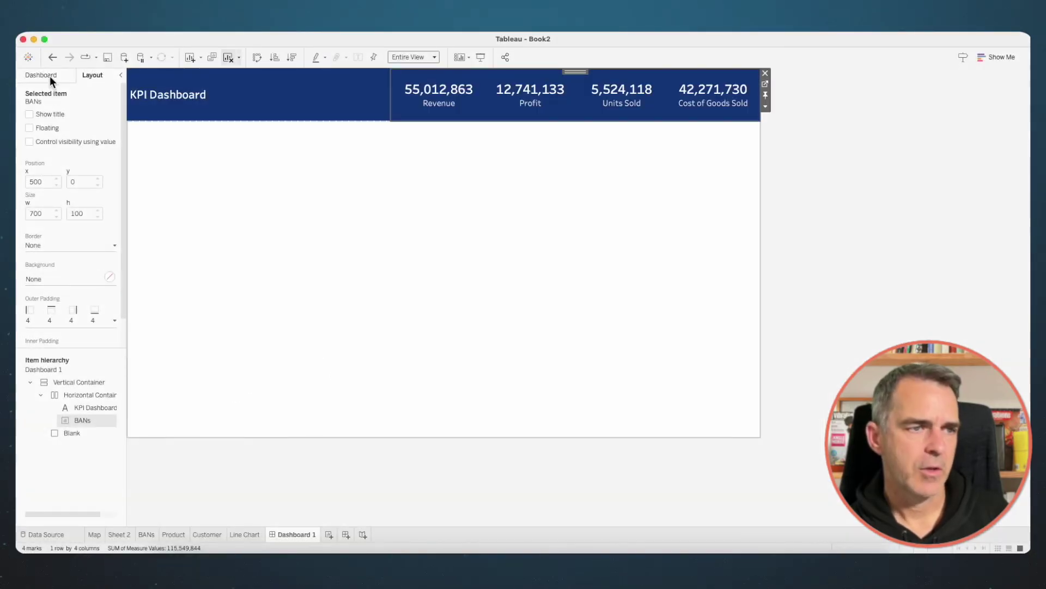
left_click(50, 76)
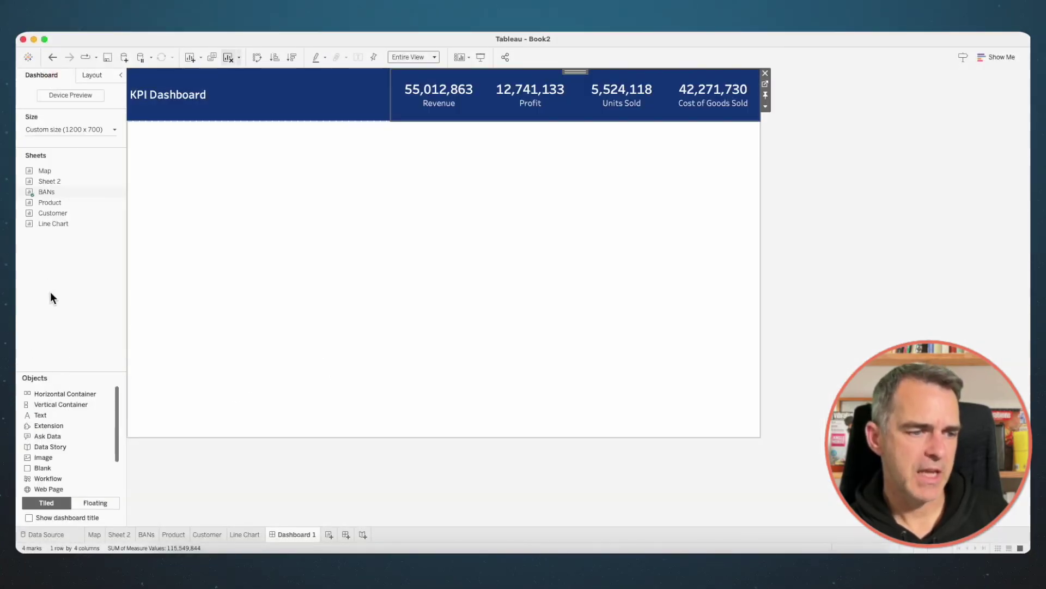
- Add horizontal and vertical containers below the header, stacking the Map above the Customer sheet
mouse_move(57, 393)
left_mouse_down()
mouse_move(101, 387)
mouse_move(323, 281)
left_mouse_up()
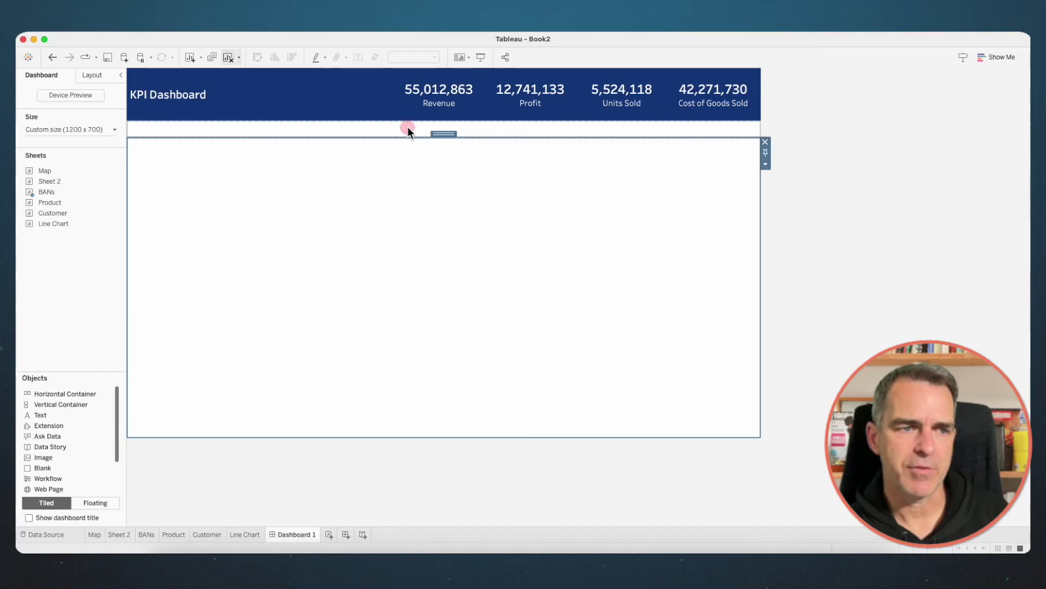
left_click(435, 120)
left_click_drag(443, 117, 433, 188)
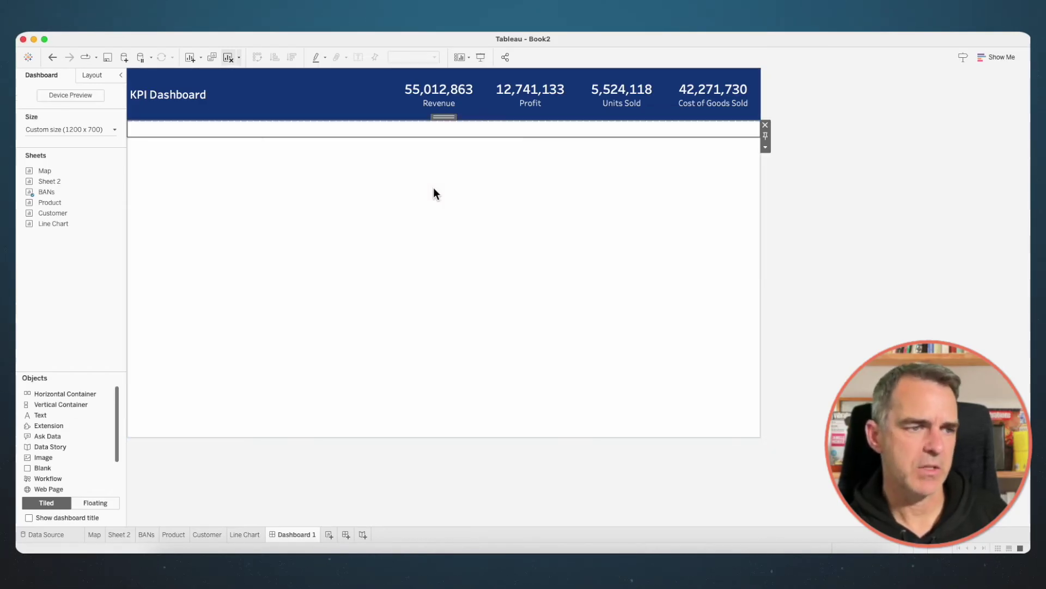
left_click_drag(64, 402, 754, 131)
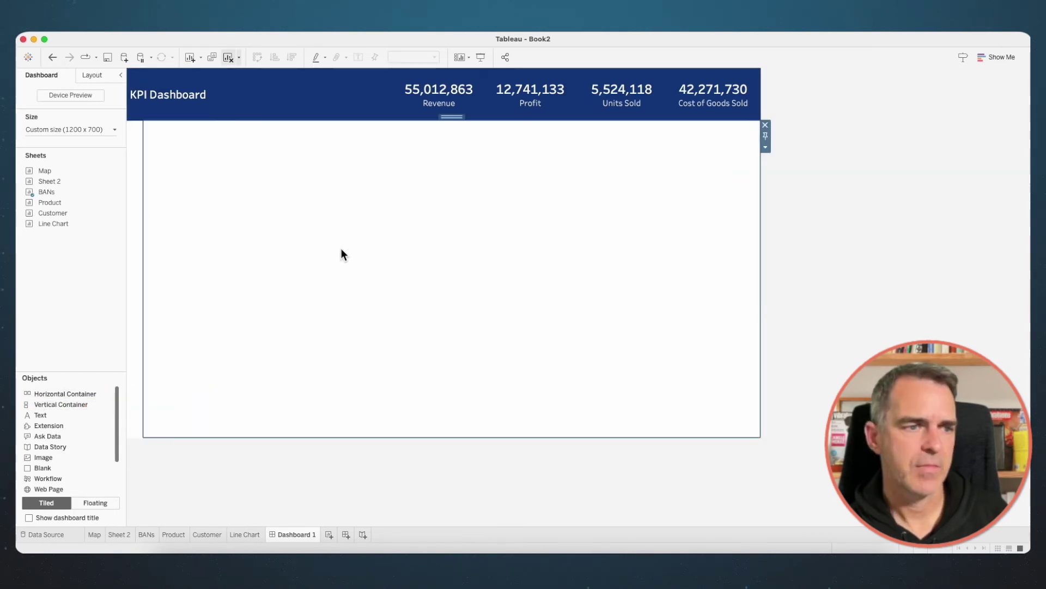
mouse_move(55, 171)
left_mouse_down()
mouse_move(294, 179)
mouse_move(44, 175)
left_mouse_up()
left_click_drag(53, 213, 588, 385)
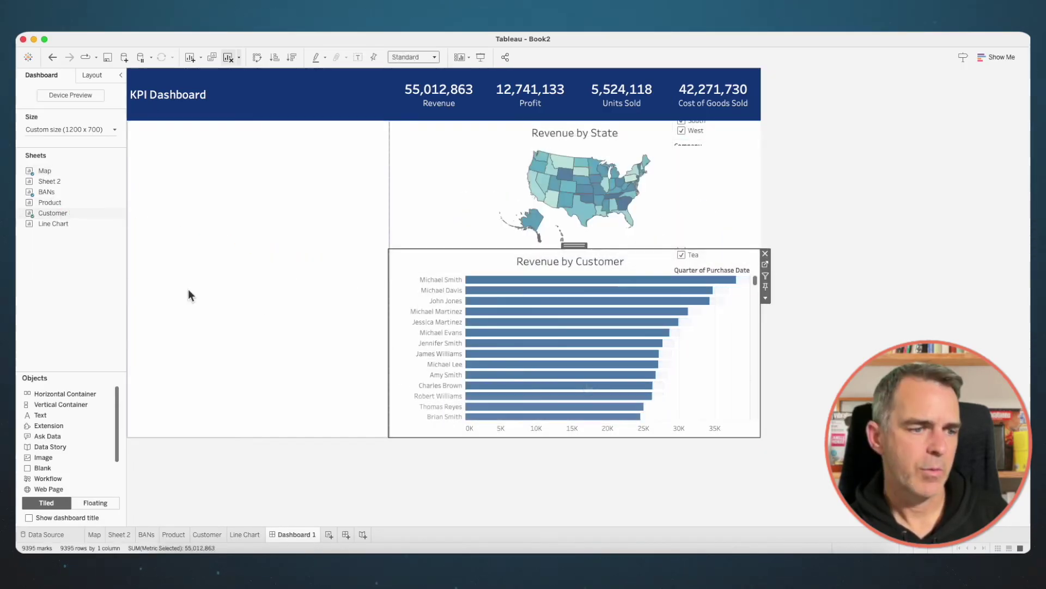
- Add a second vertical container on the left with Line Chart above Product
left_click_drag(60, 401, 335, 219)
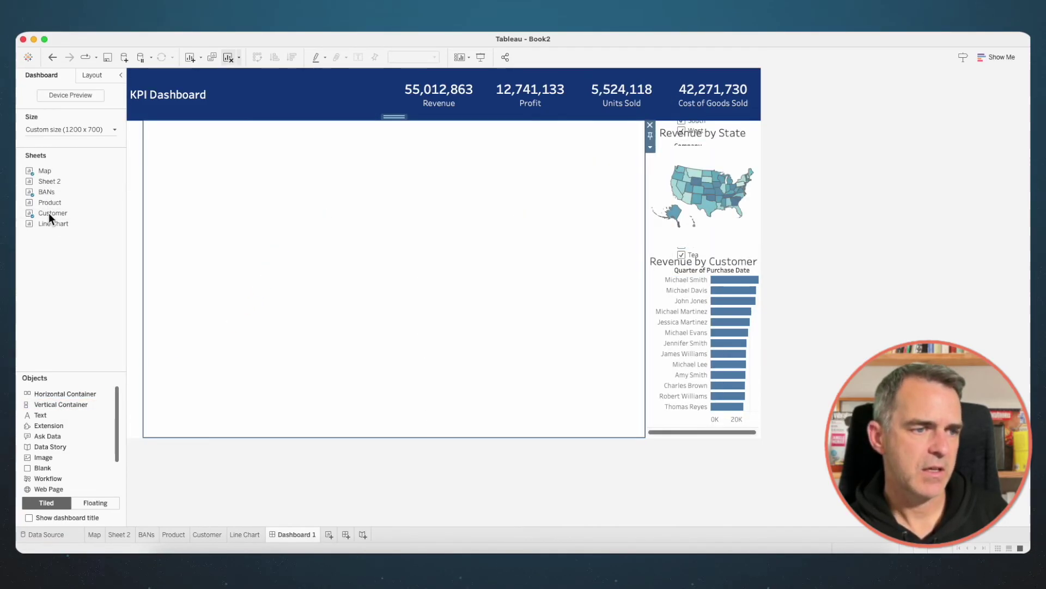
left_click_drag(48, 221, 248, 195)
left_click_drag(53, 204, 392, 335)
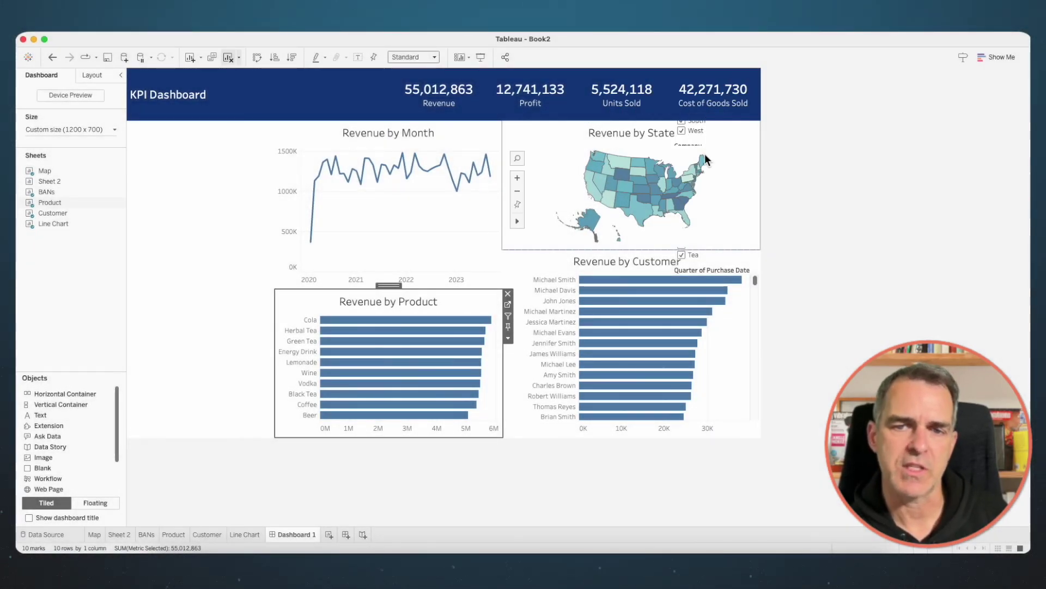
- Float the filters' vertical container from the item hierarchy and dock it left of the charts
left_click(93, 75)
scroll(71, 421, "down", 2)
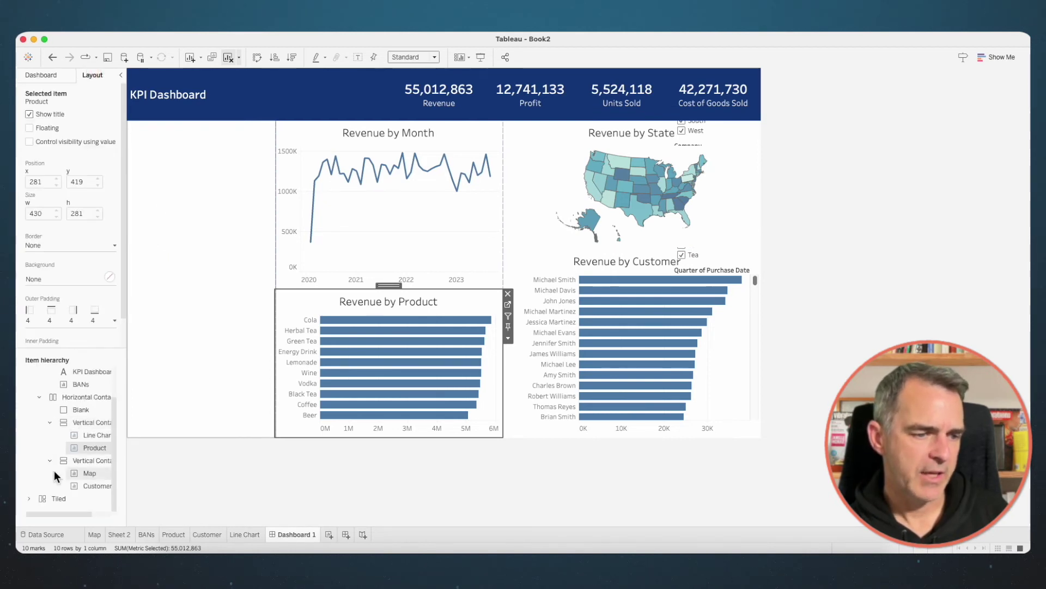
left_click(52, 498)
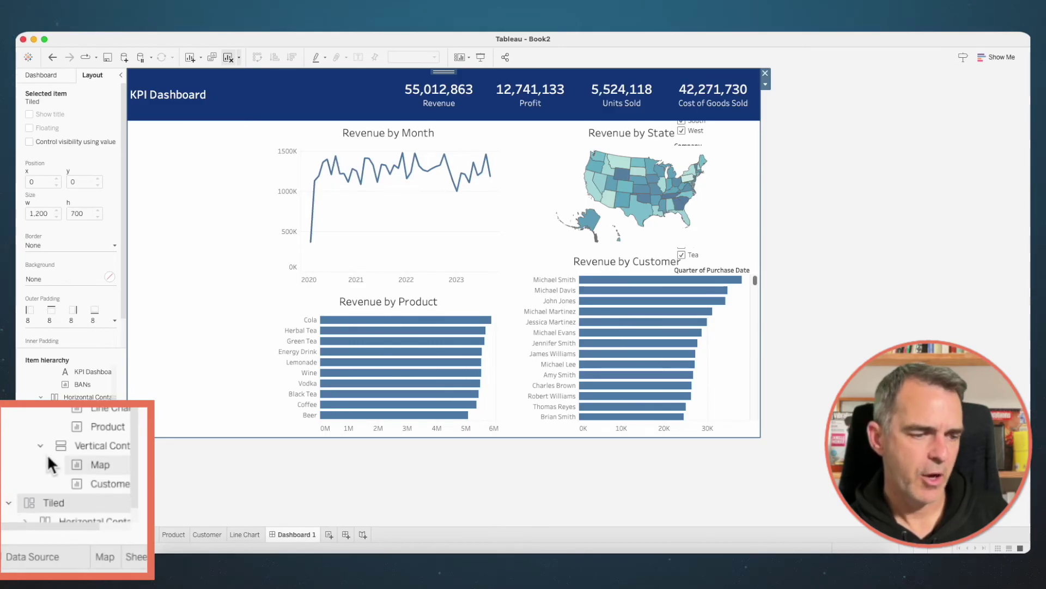
left_click(8, 502)
left_click(25, 502)
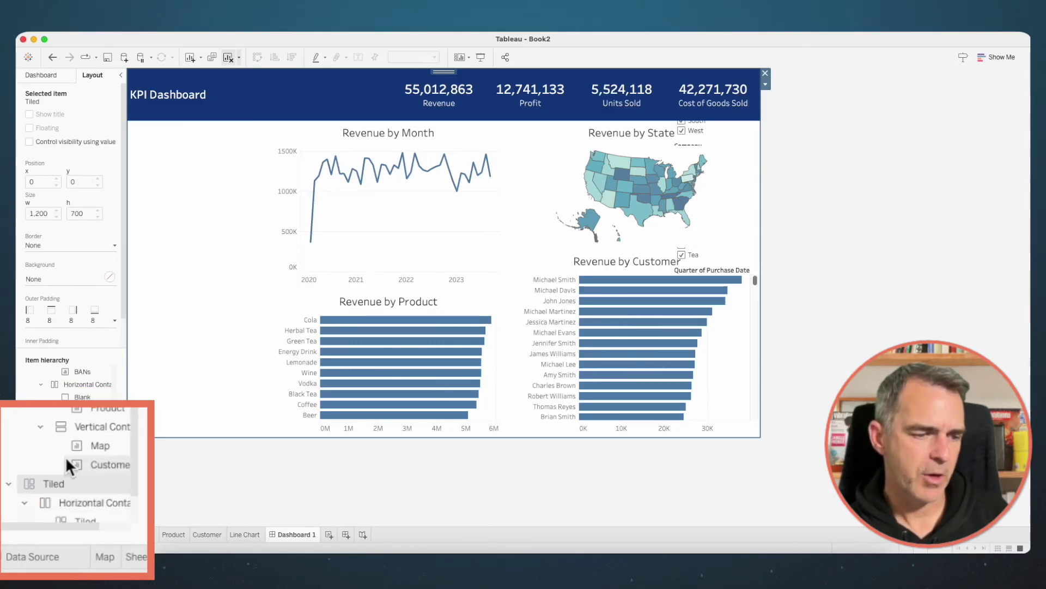
left_click(70, 503)
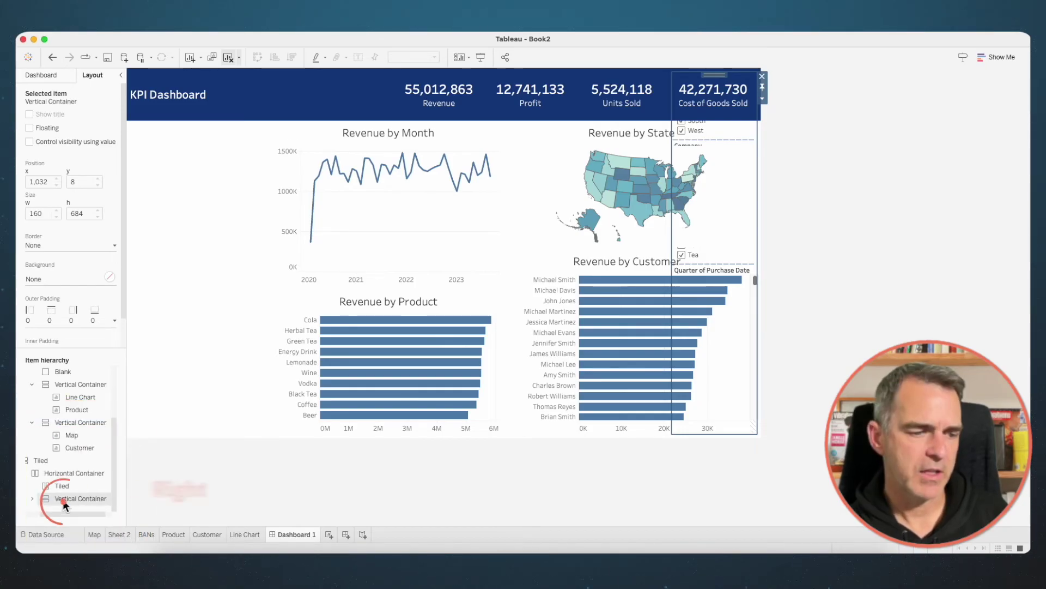
right_click(66, 502)
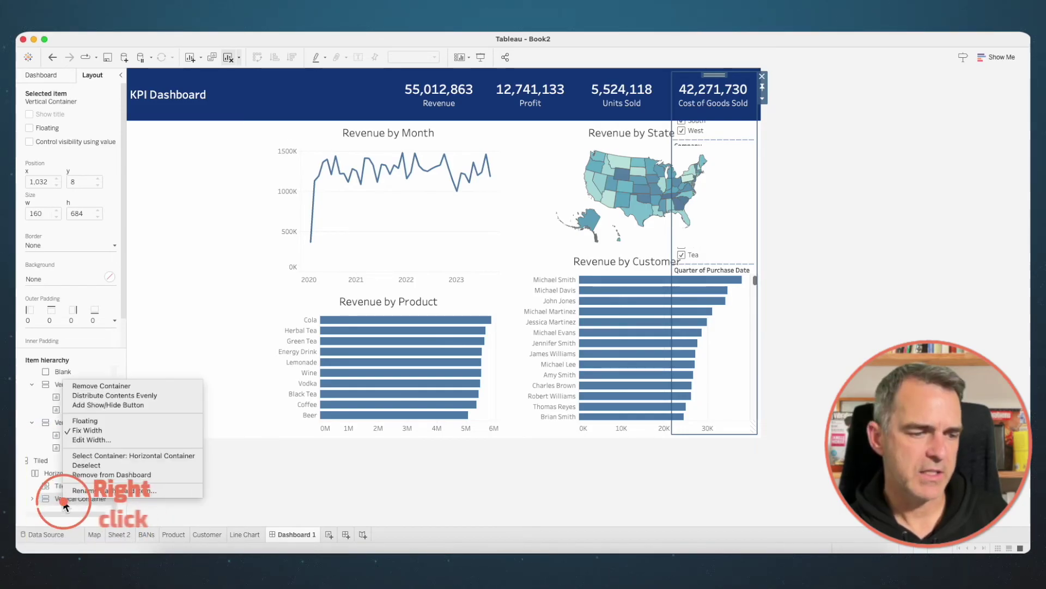
left_click(88, 421)
left_click_drag(702, 79, 270, 206)
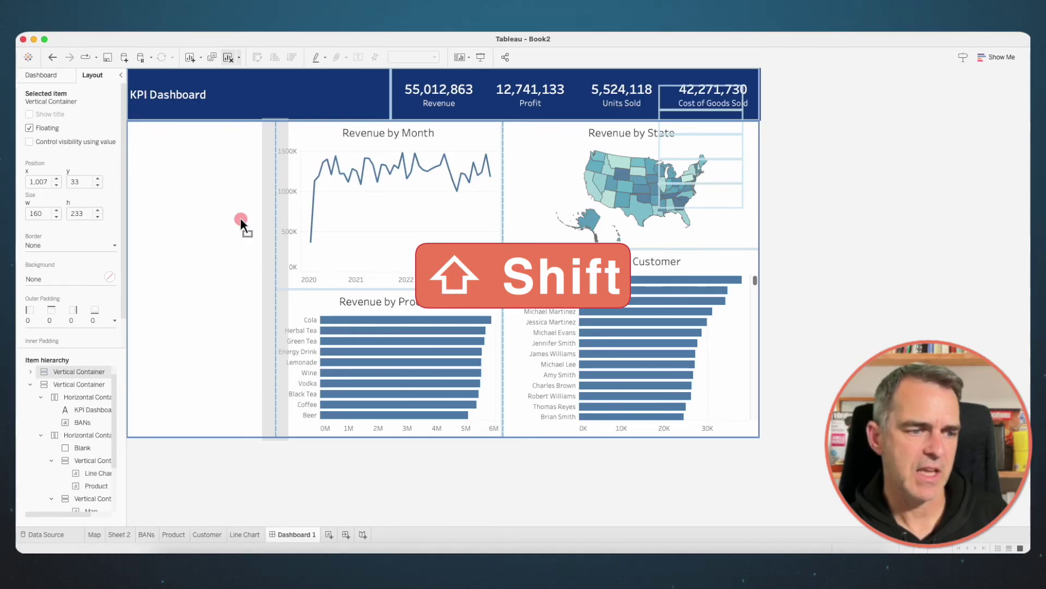
left_click_drag(240, 217, 240, 218)
- Move the blank spacer between filters and charts, set its width to 10 and give it a navy background
left_click(200, 128)
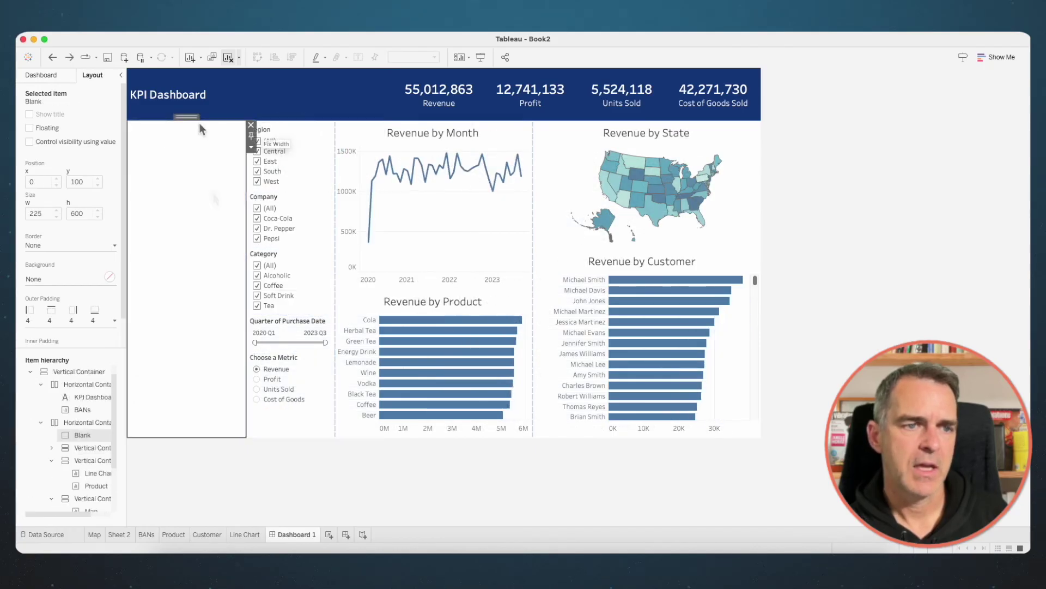
left_click_drag(185, 116, 341, 200)
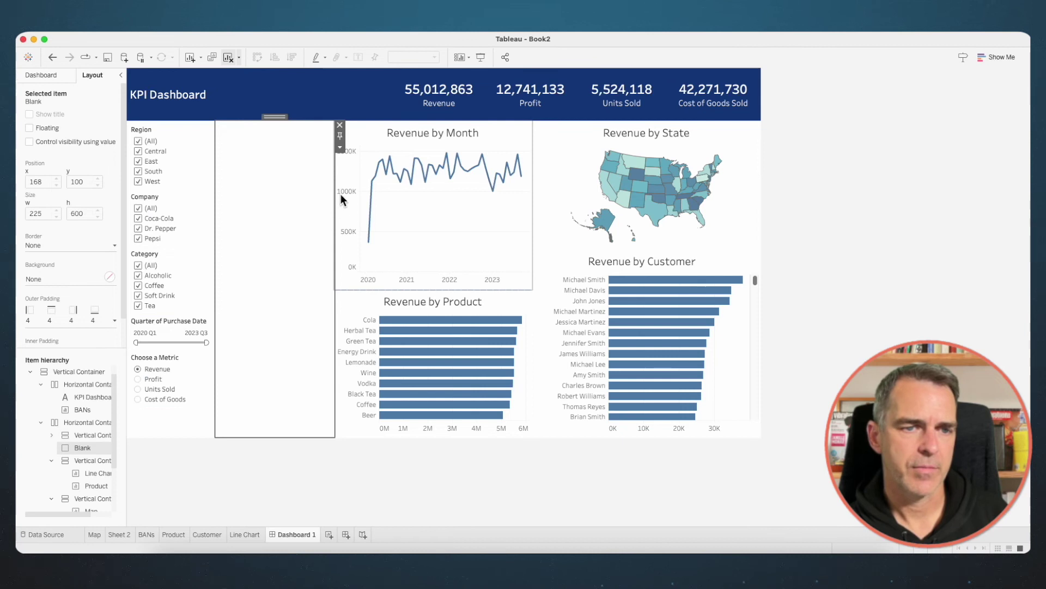
left_click(340, 150)
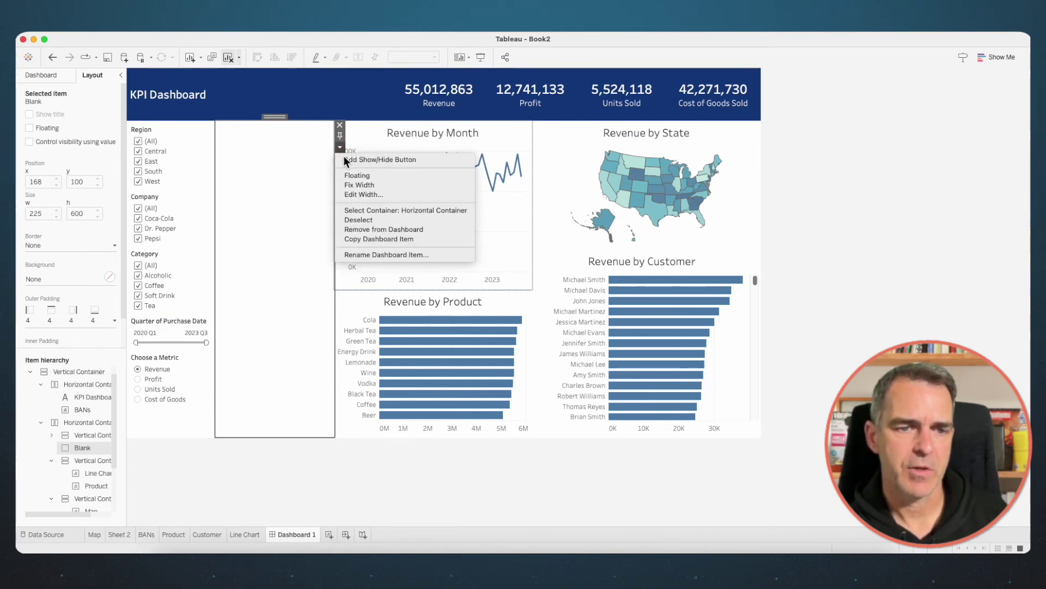
left_click(354, 195)
type("10")
key("Return")
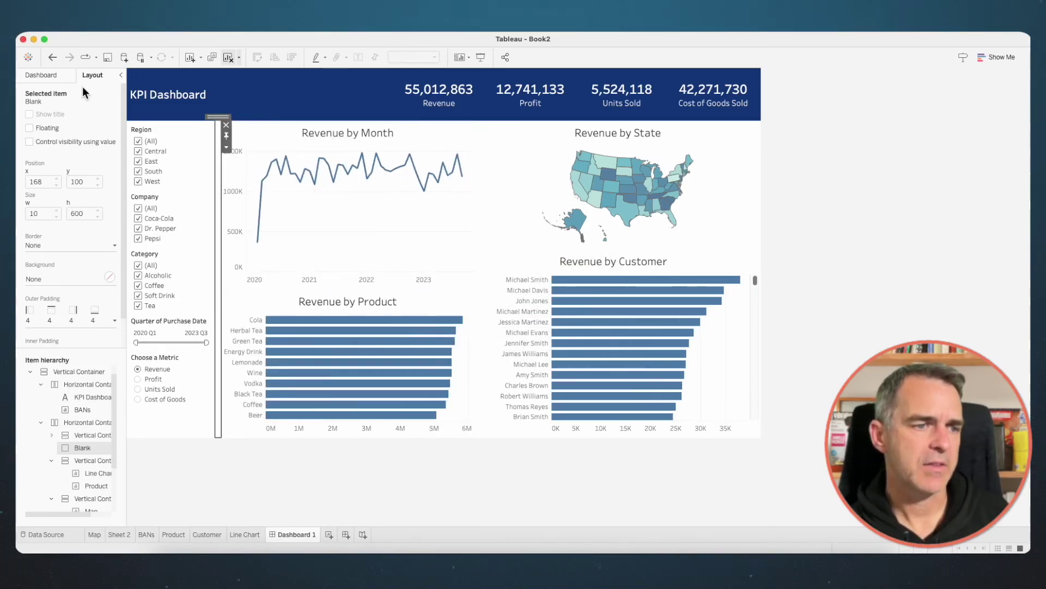
left_click(44, 277)
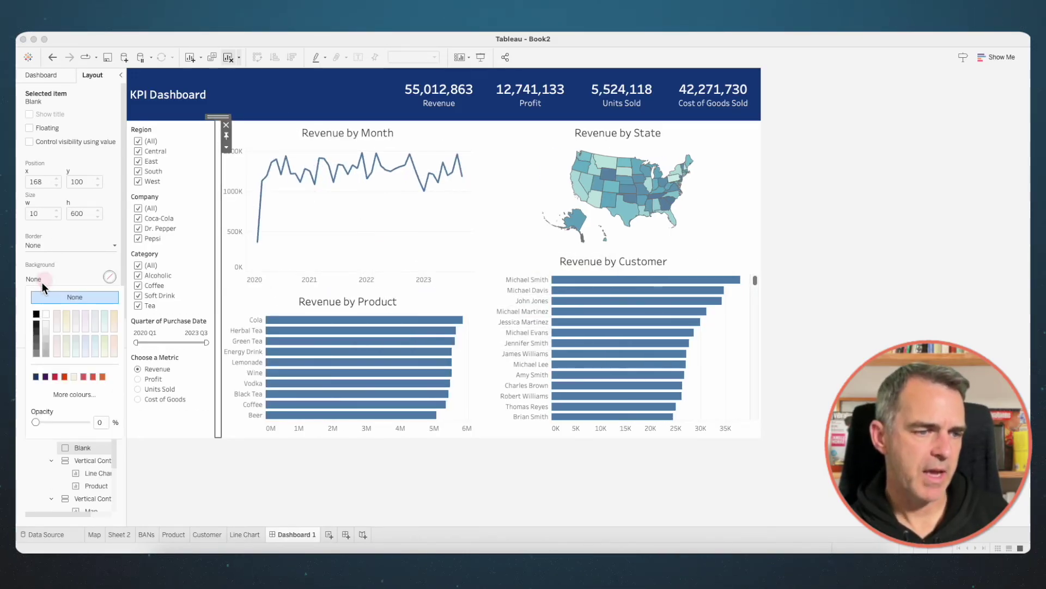
left_click(36, 377)
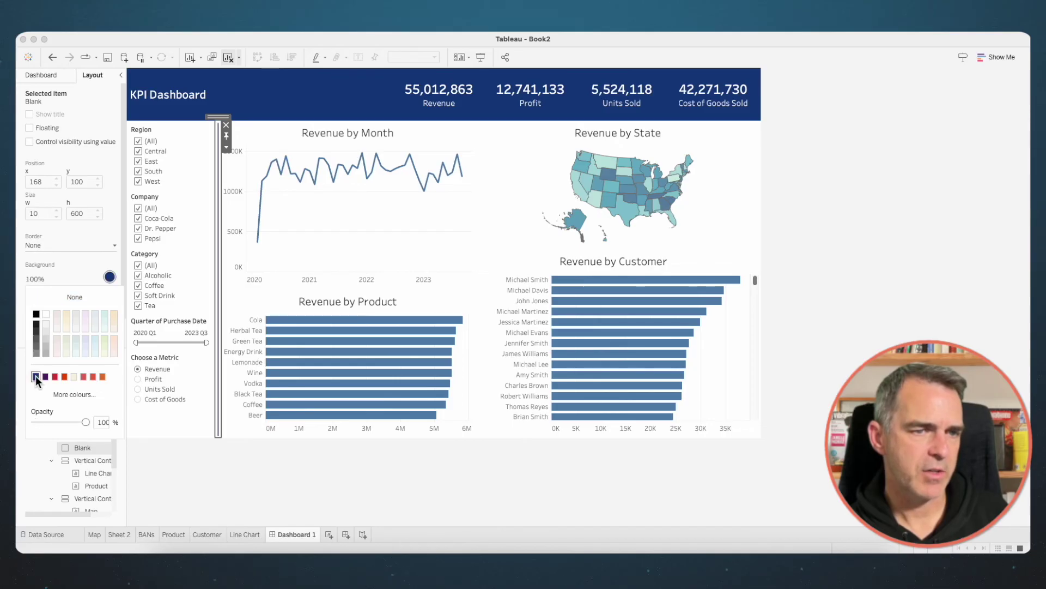
left_click(50, 261)
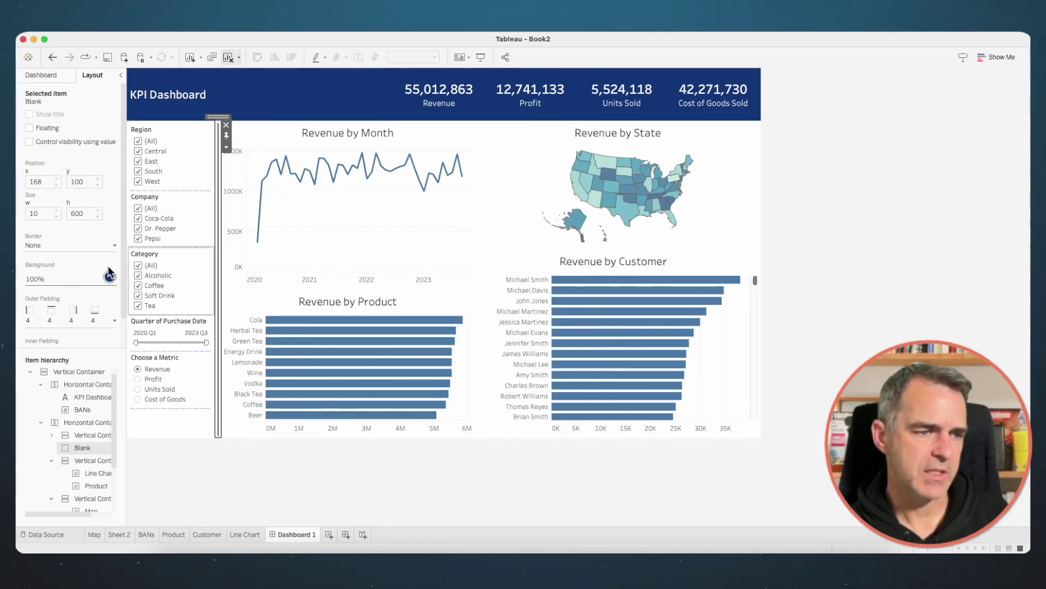
- Set the spacer's outer padding to left 10, right 10, top 0, bottom 0
left_click(51, 316)
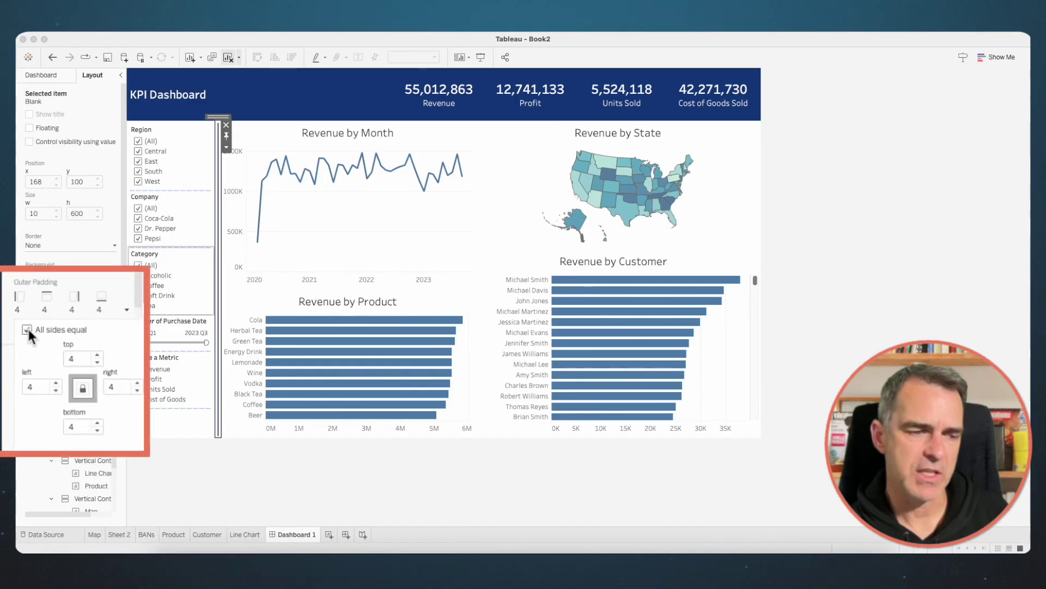
left_click(34, 336)
left_click(103, 361)
left_click_drag(30, 391, 2, 390)
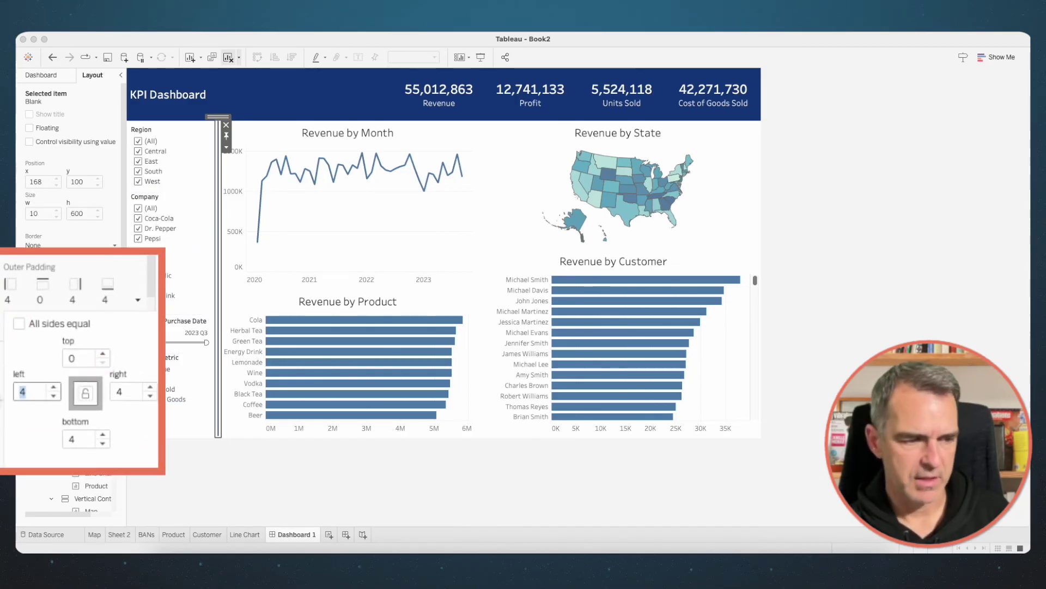
type("10")
key("Tab")
type("10")
key("Tab")
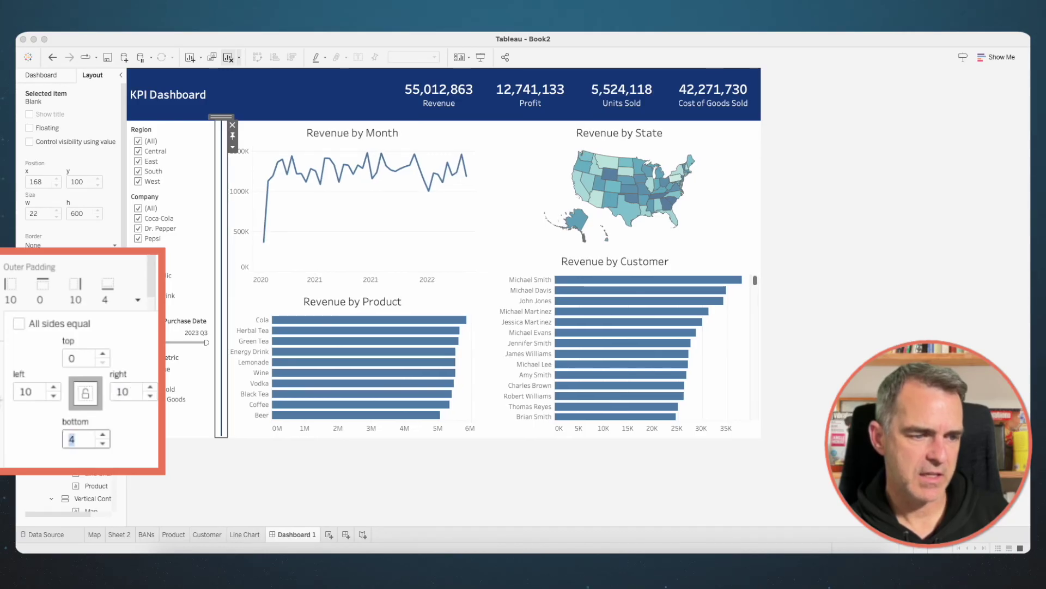
type("0")
key("Return")
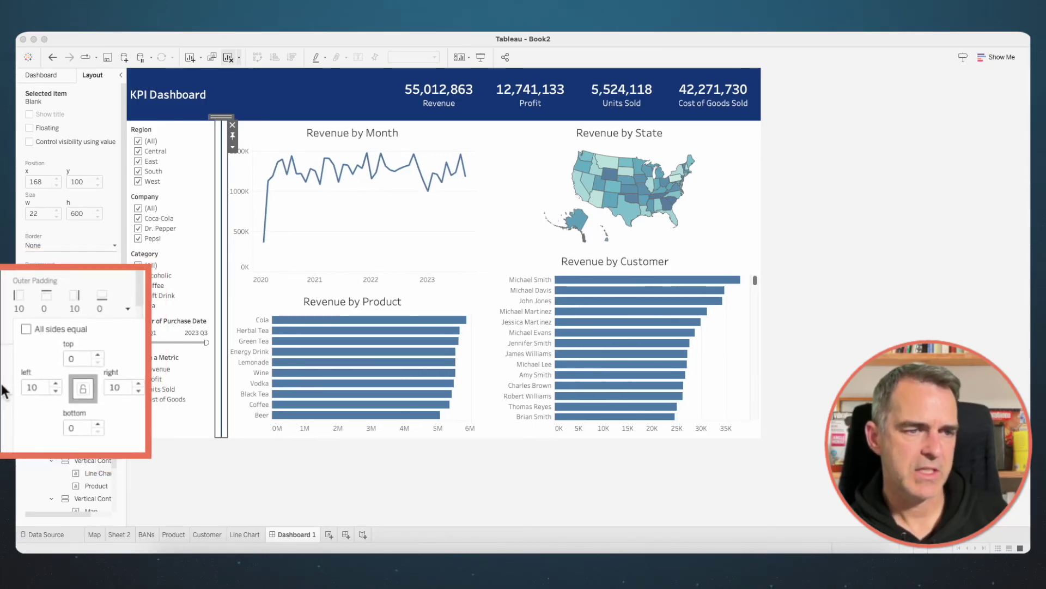
left_click(177, 486)
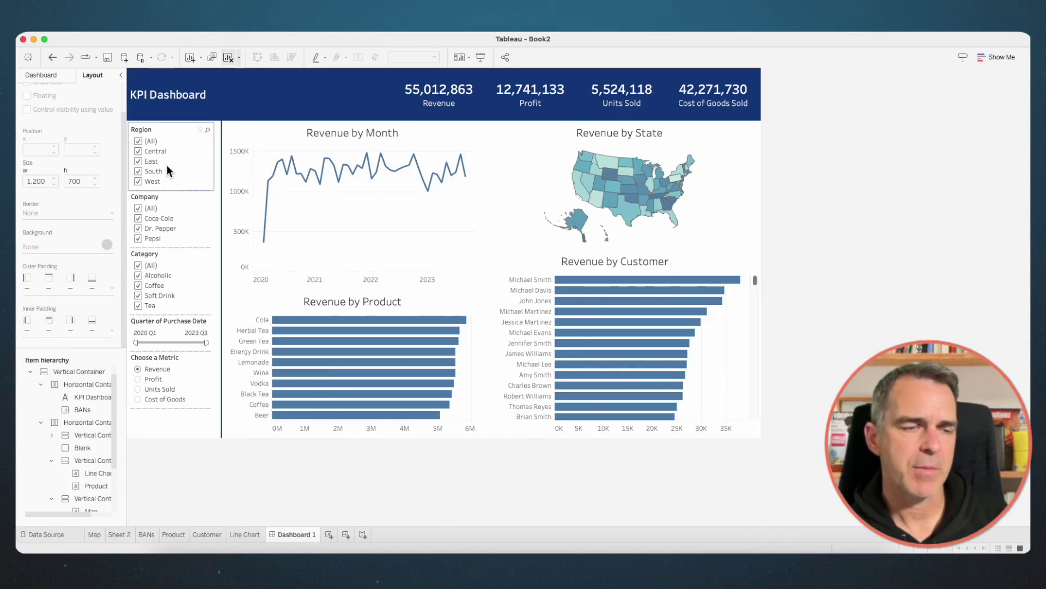
- Give the Region, Company and Category filters outer padding of 10 all round
left_click(163, 128)
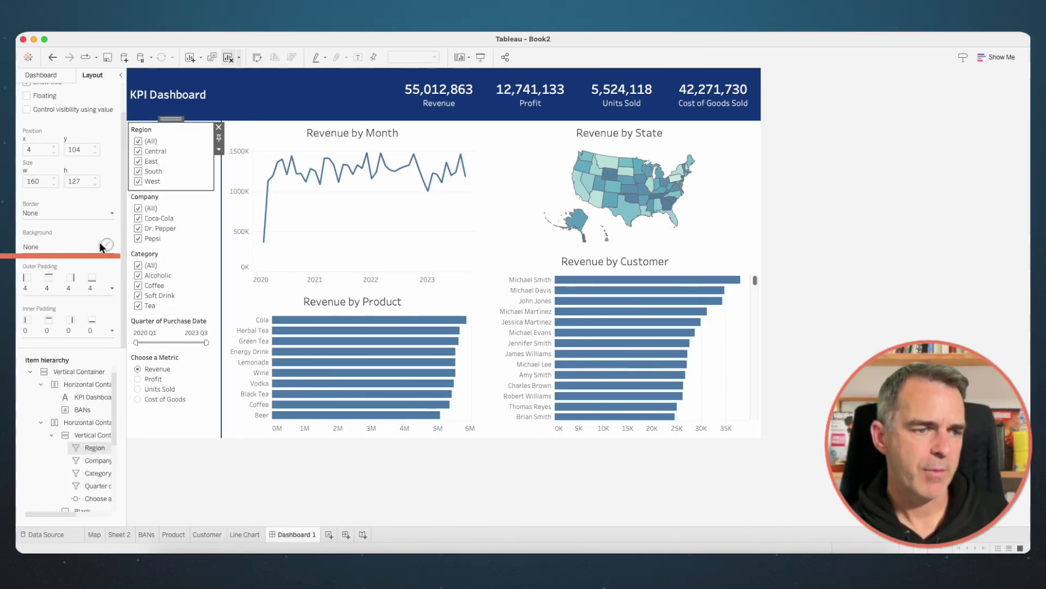
left_click(112, 288)
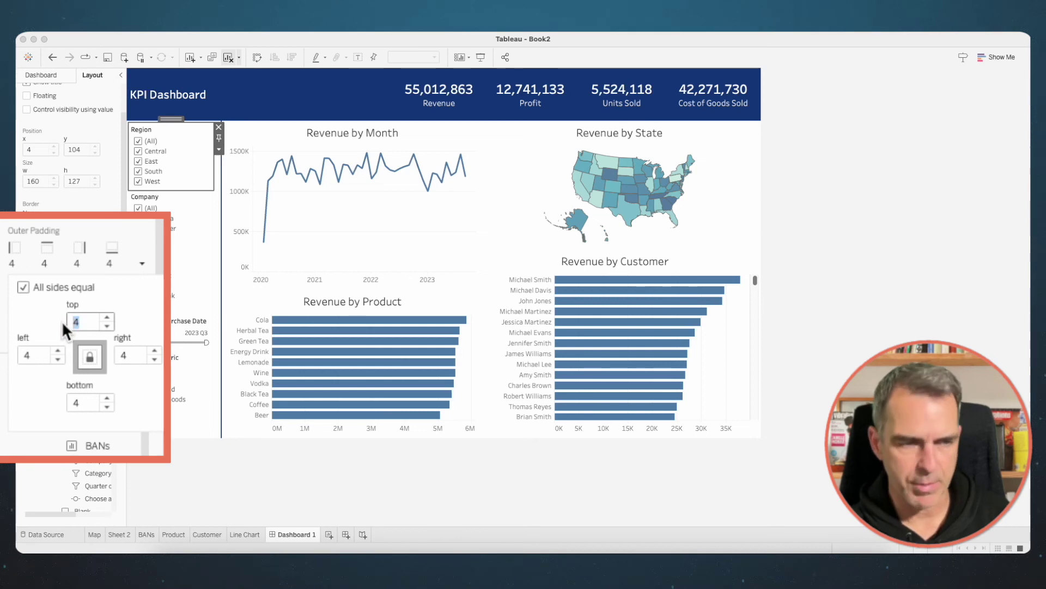
type("10")
key("Return")
left_click(201, 210)
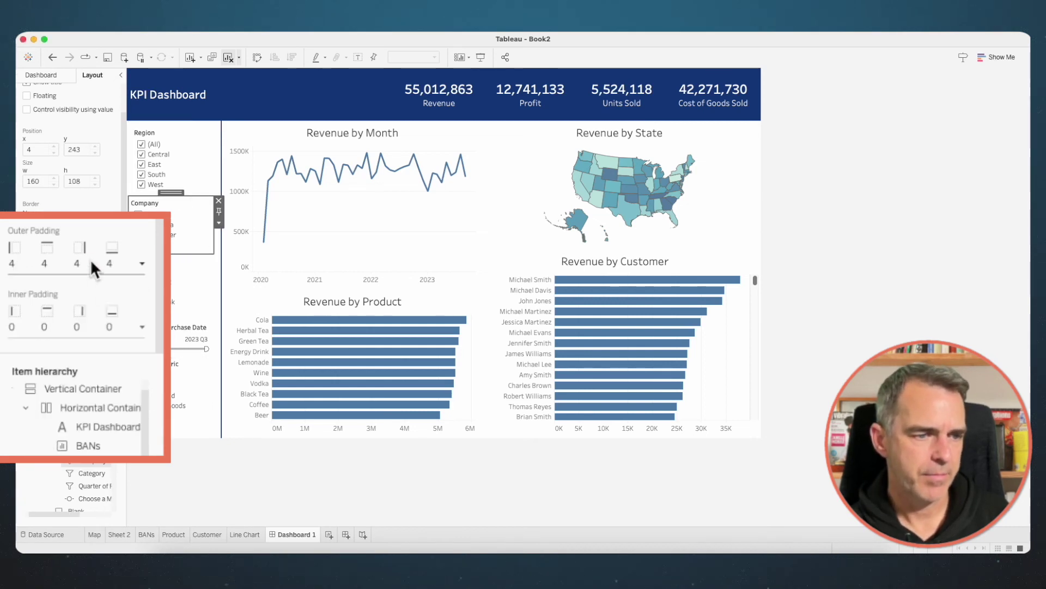
left_click(142, 263)
type("10")
key("Return")
left_click(191, 305)
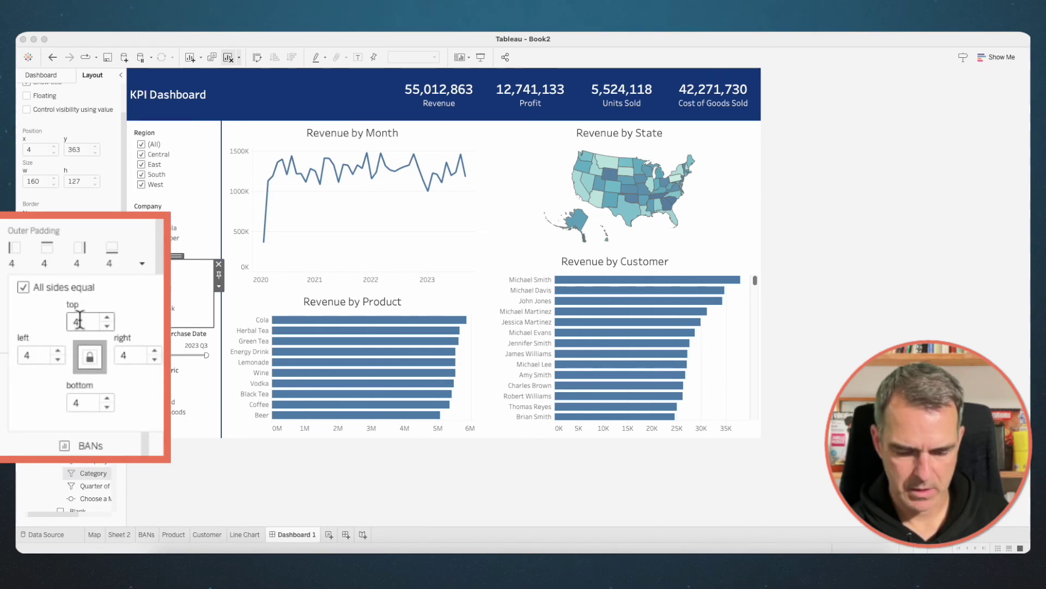
type("10")
key("Return")
- Give the Quarter of Purchase Date filter and Choose a Metric control outer padding of 10
left_click(139, 315)
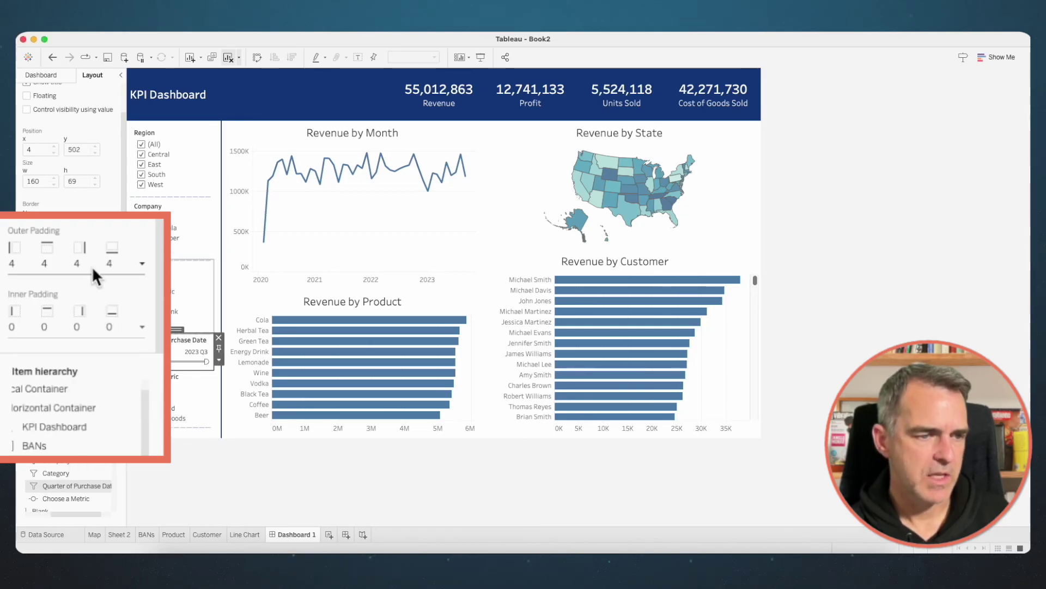
left_click(78, 289)
type("10")
key("Return")
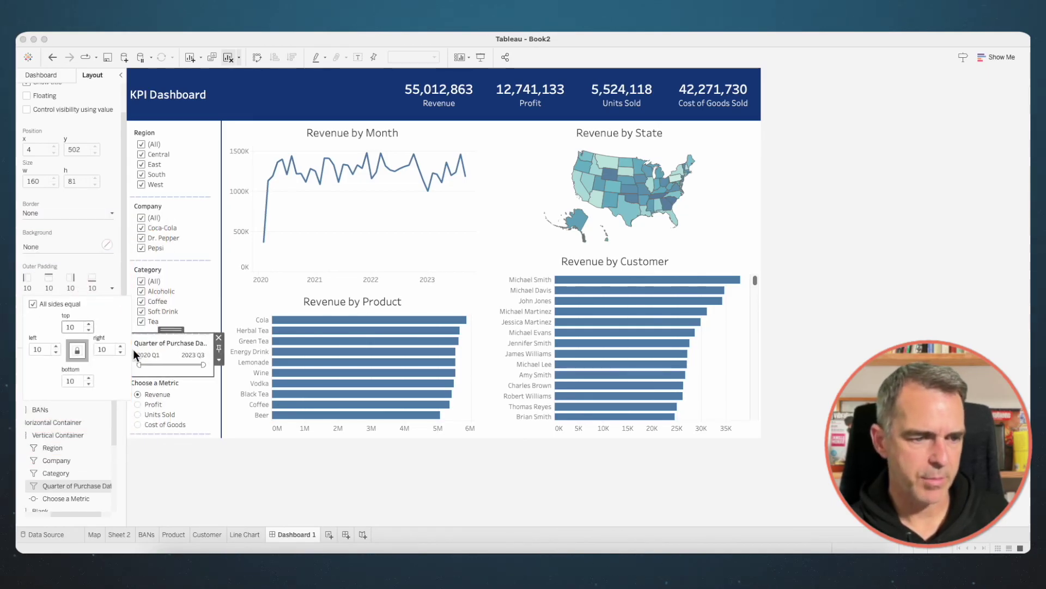
left_click(152, 384)
left_click(79, 288)
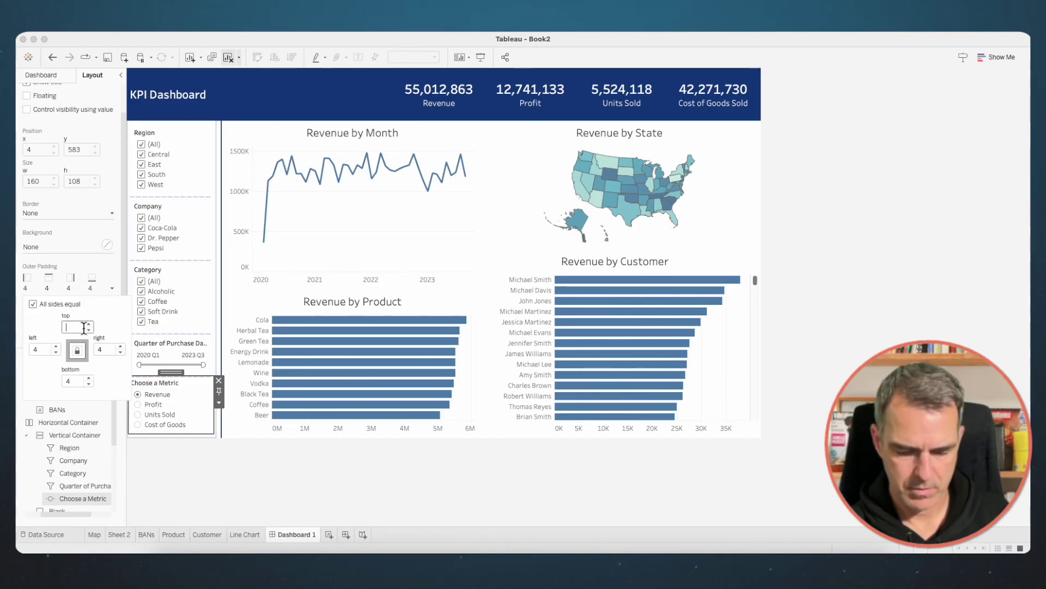
type("10")
key("Return")
- Rename the Quarter of Purchase Date filter's title to Quarter
left_click(167, 337)
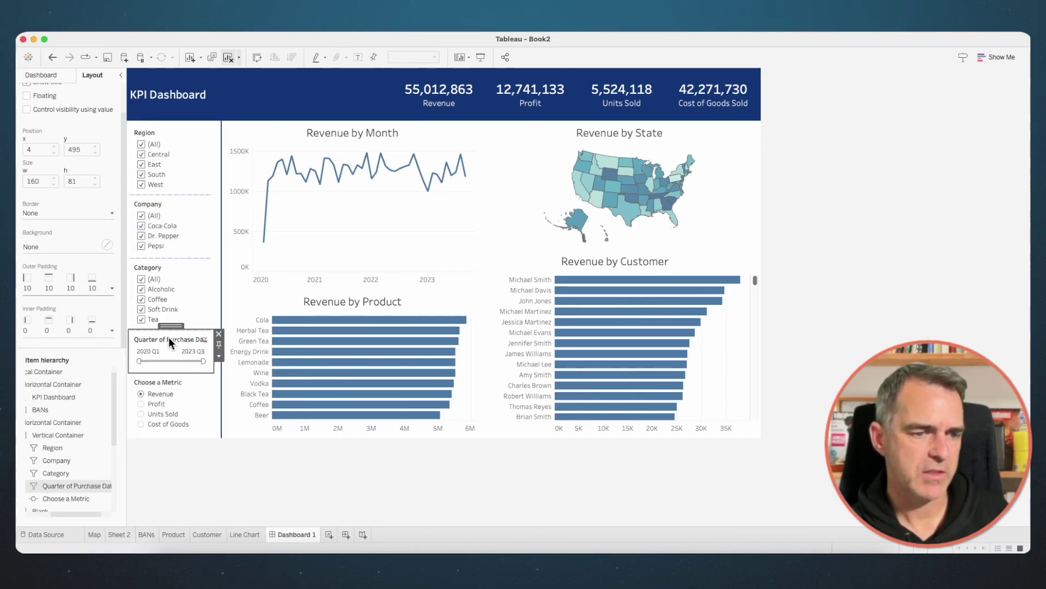
right_click(163, 338)
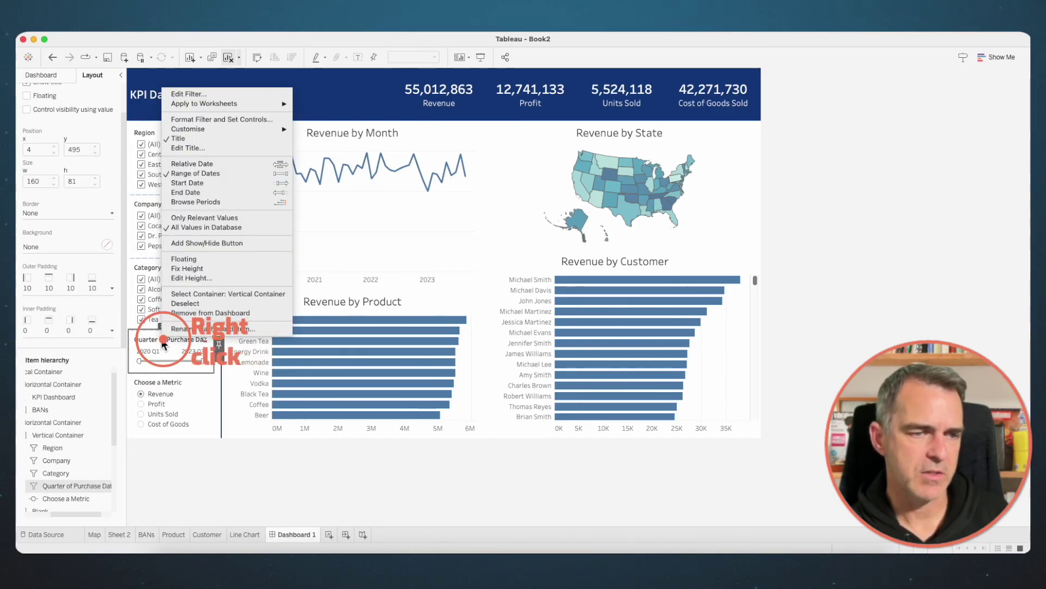
left_click(193, 147)
triple_click(476, 250)
type("Quarter")
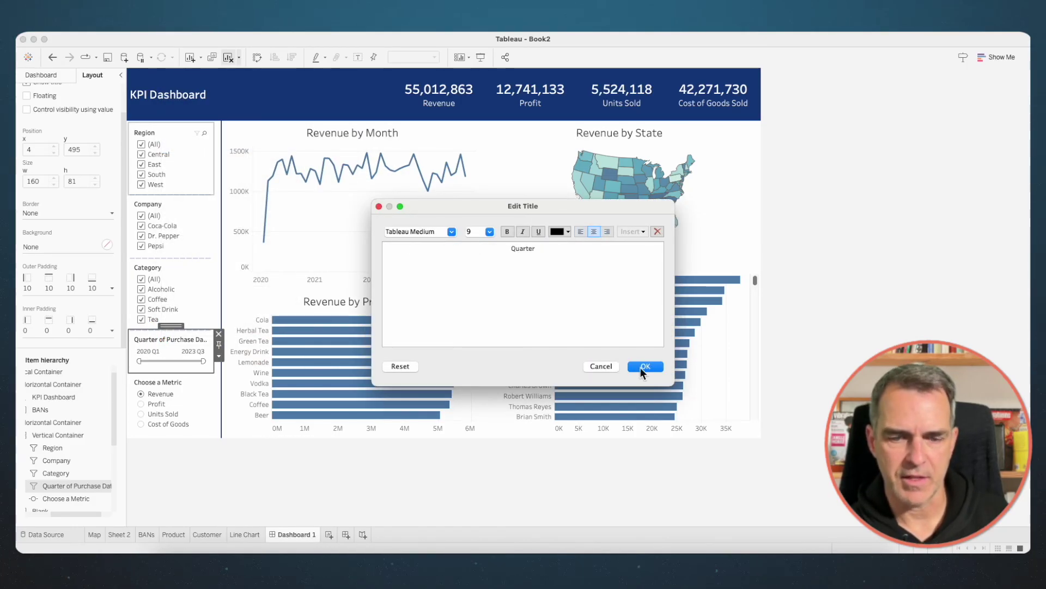
left_click(641, 366)
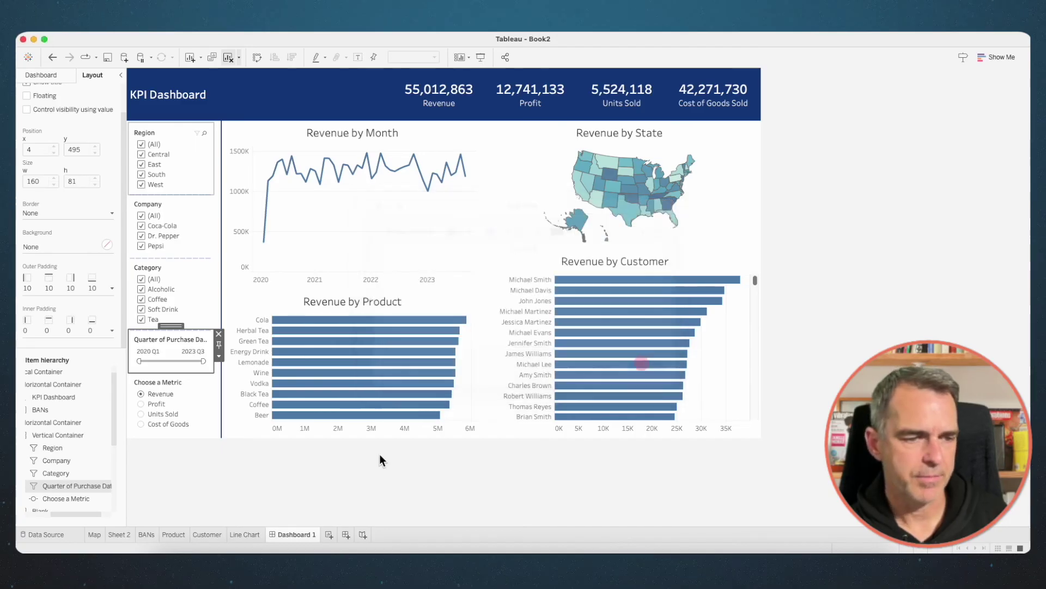
left_click(251, 498)
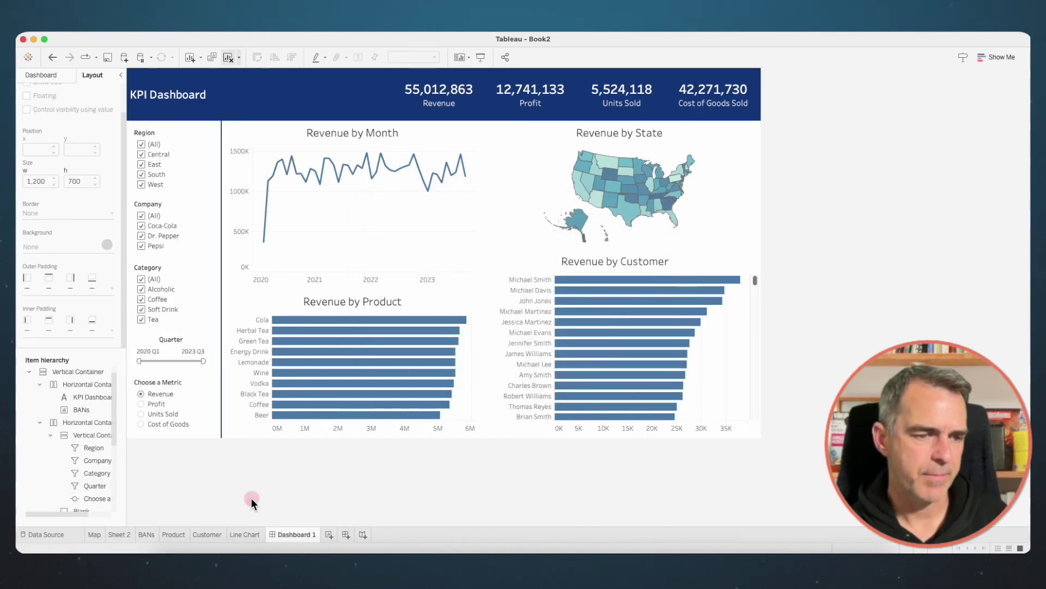
- Move Quarter to the top of the filter column with Choose a Metric just below
left_click(178, 336)
left_click_drag(172, 325, 182, 131)
left_click_drag(169, 380, 176, 170)
left_click(299, 485)
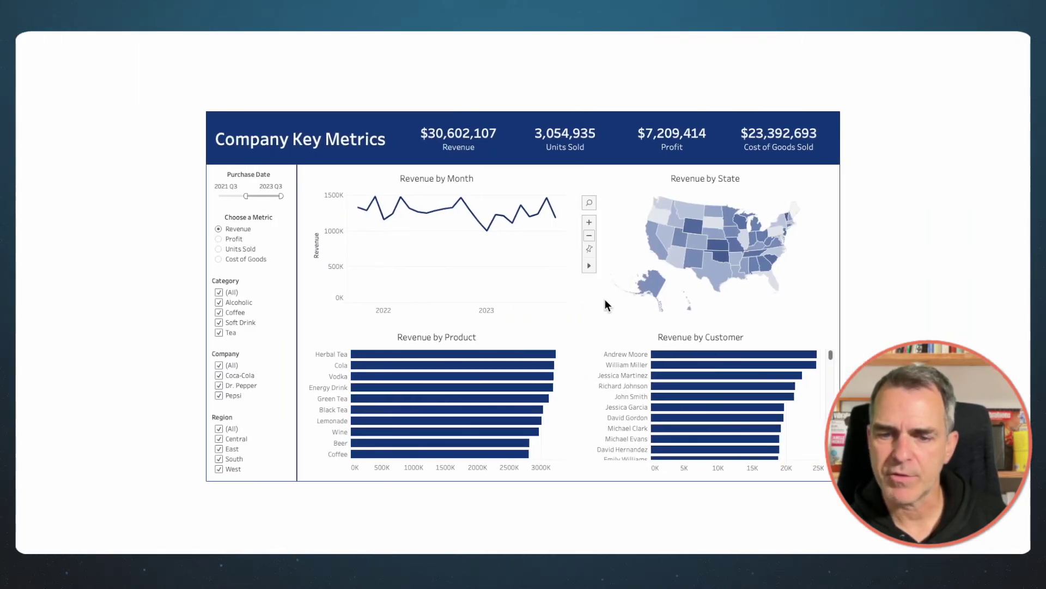
left_click(692, 229)
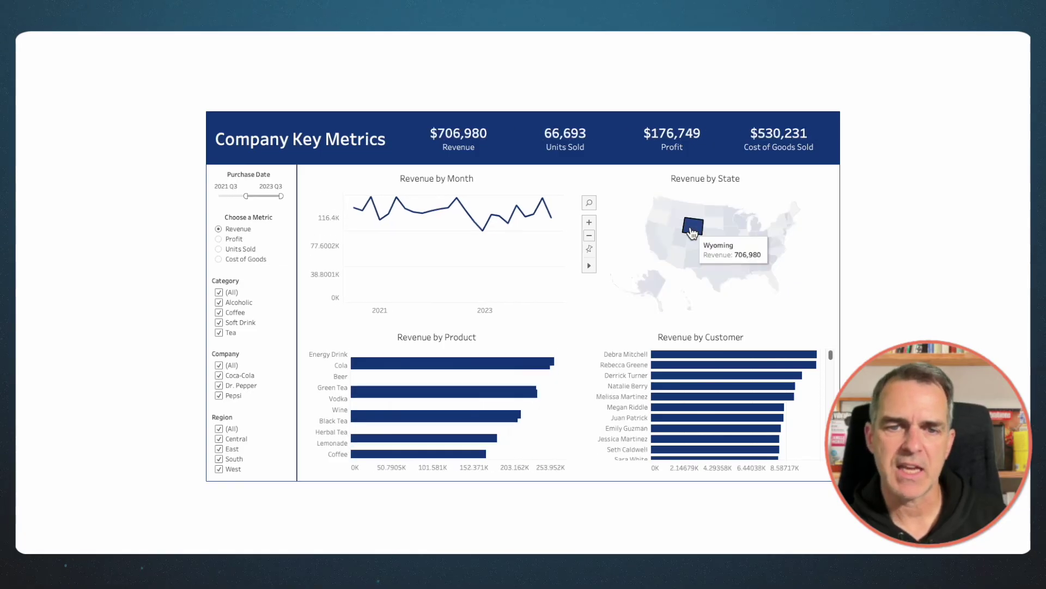
left_click(691, 232)
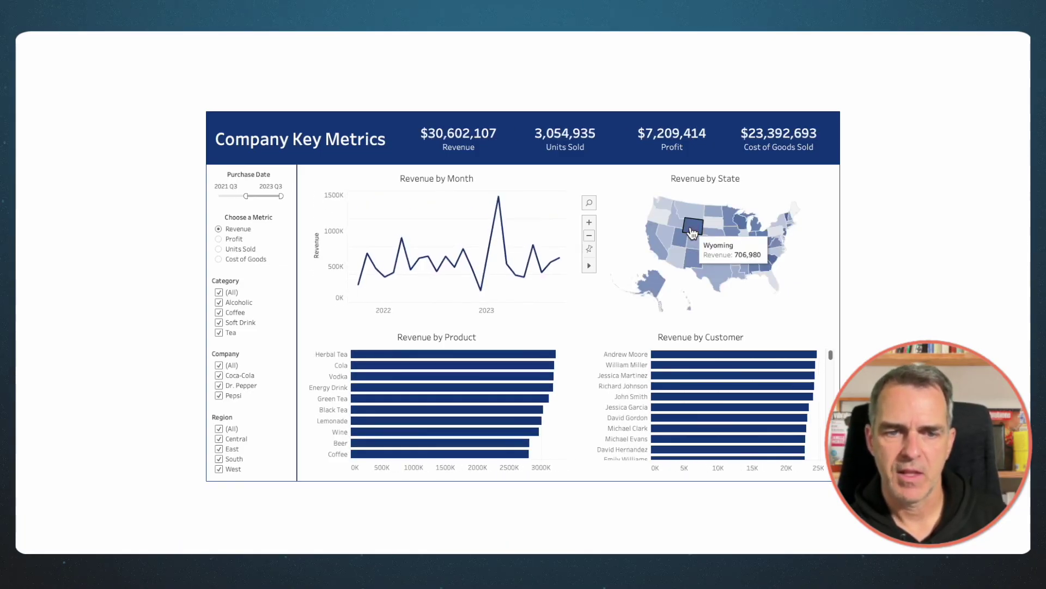
left_click(483, 231)
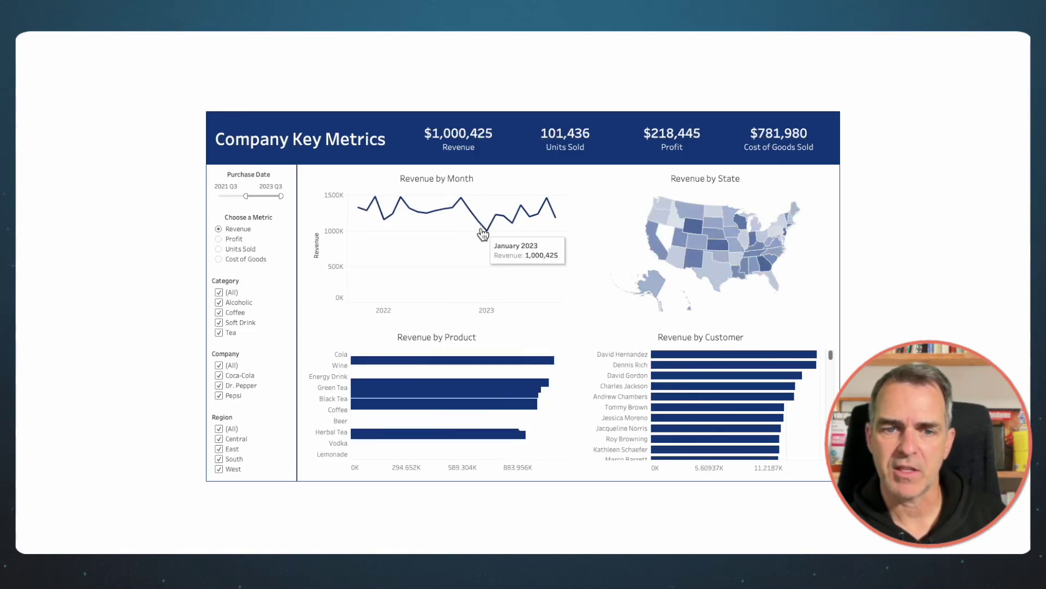
left_click(482, 231)
left_click(440, 354)
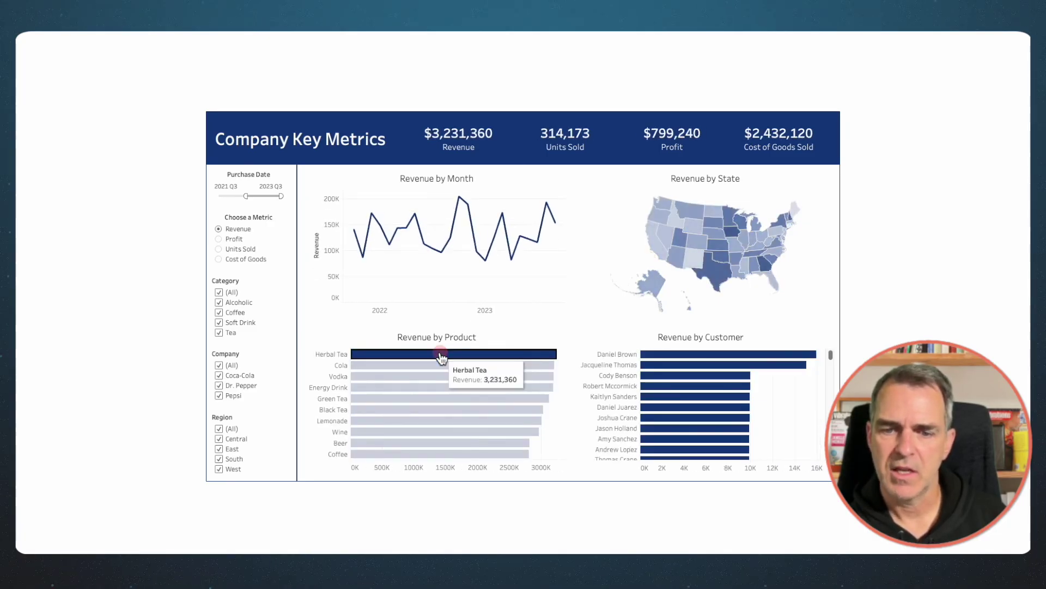
left_click(440, 356)
left_click(712, 357)
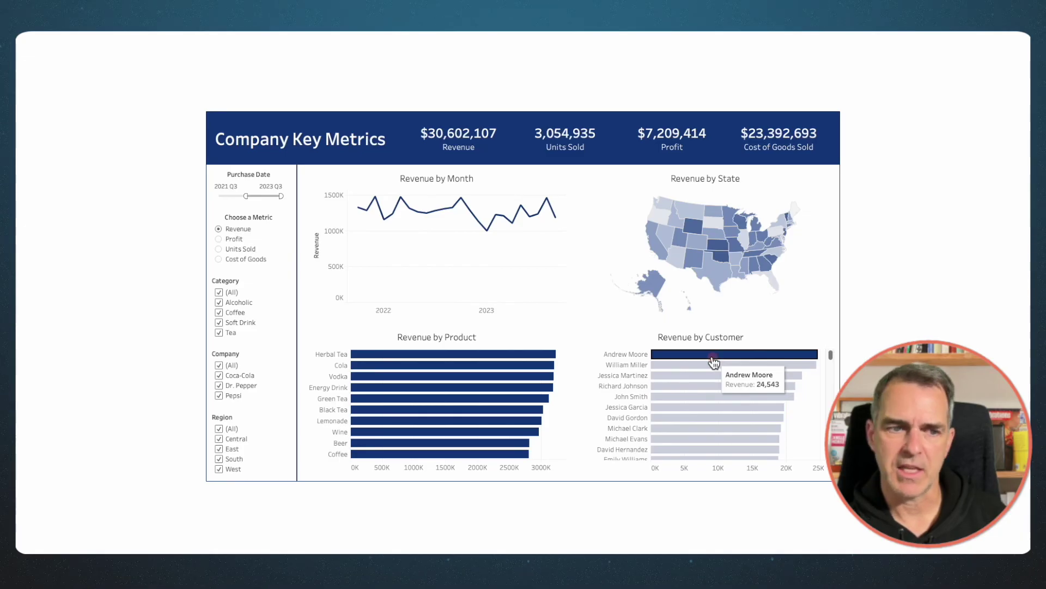
left_click(714, 360)
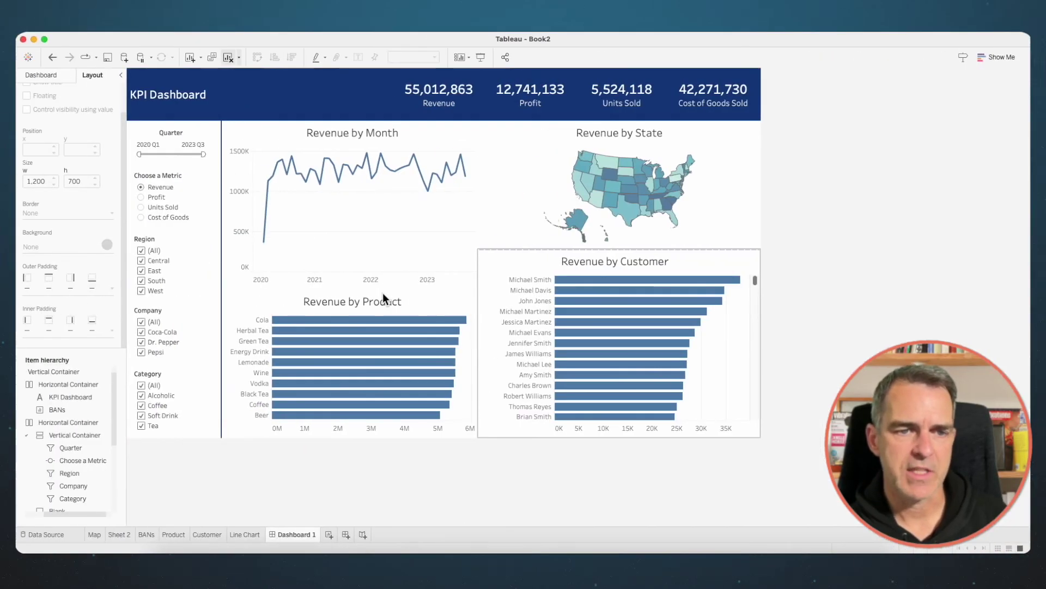
- Turn on Use as Filter for the Revenue by Month, State and Product charts
left_click(391, 221)
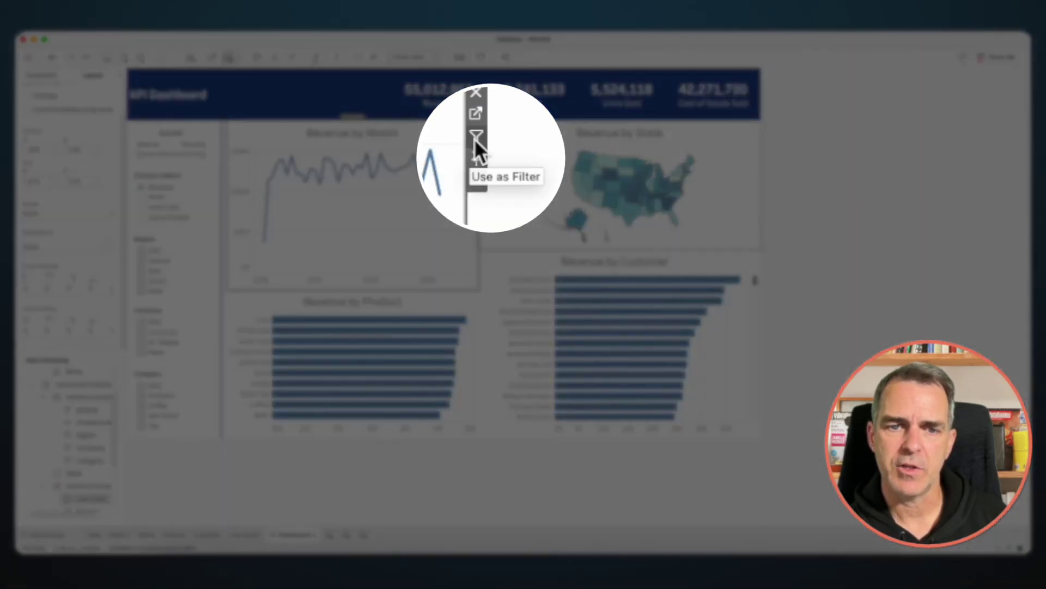
left_click(474, 138)
left_click(654, 139)
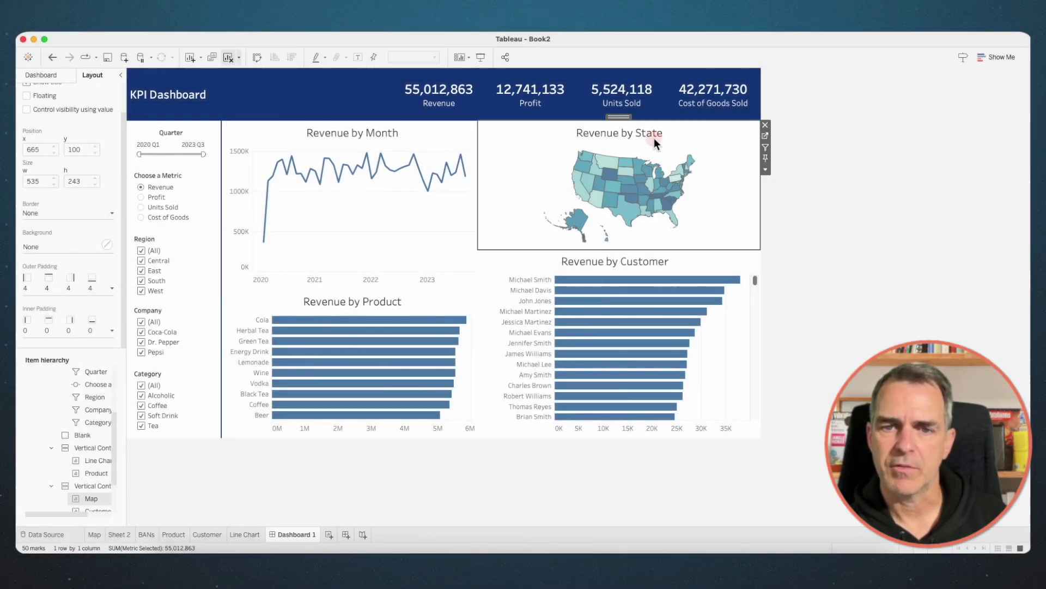
left_click(766, 146)
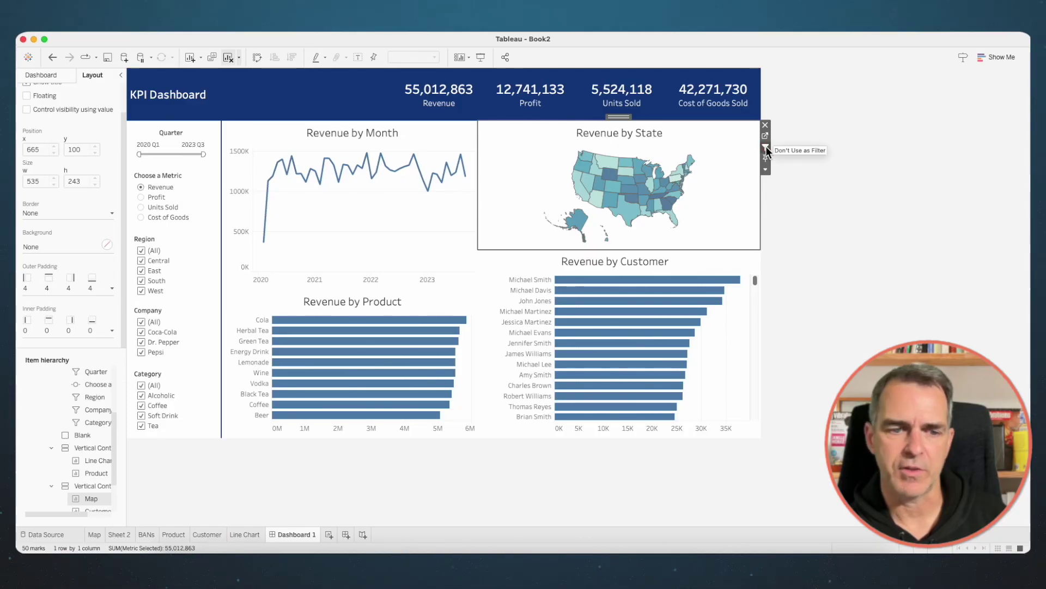
left_click(409, 304)
left_click(485, 316)
- Test the filters by selecting Herbal Tea and May 2022, showing 172,001 revenue
left_click(320, 334)
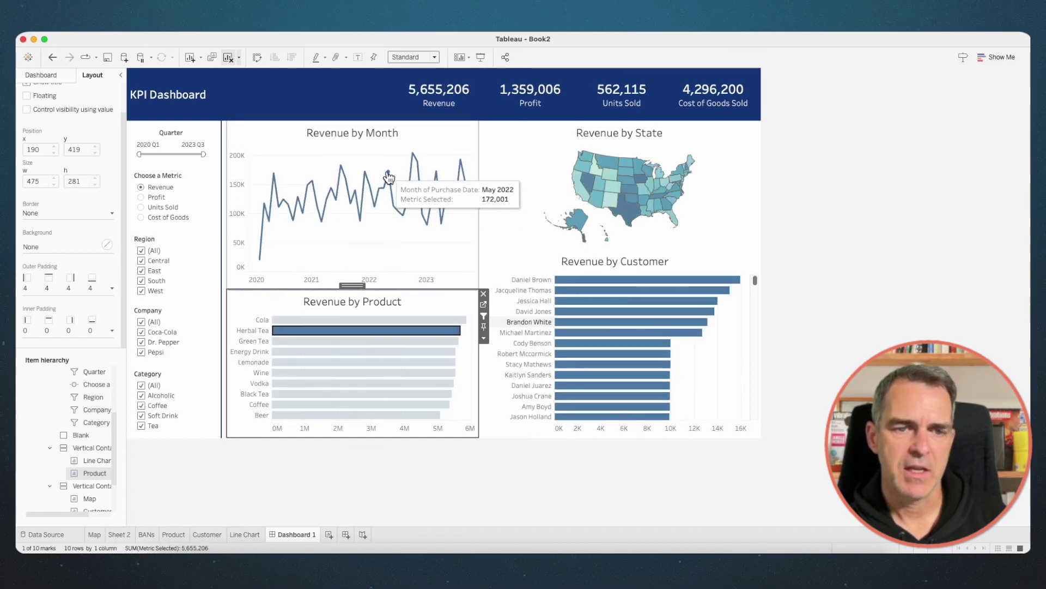
left_click(389, 177)
left_click(636, 213)
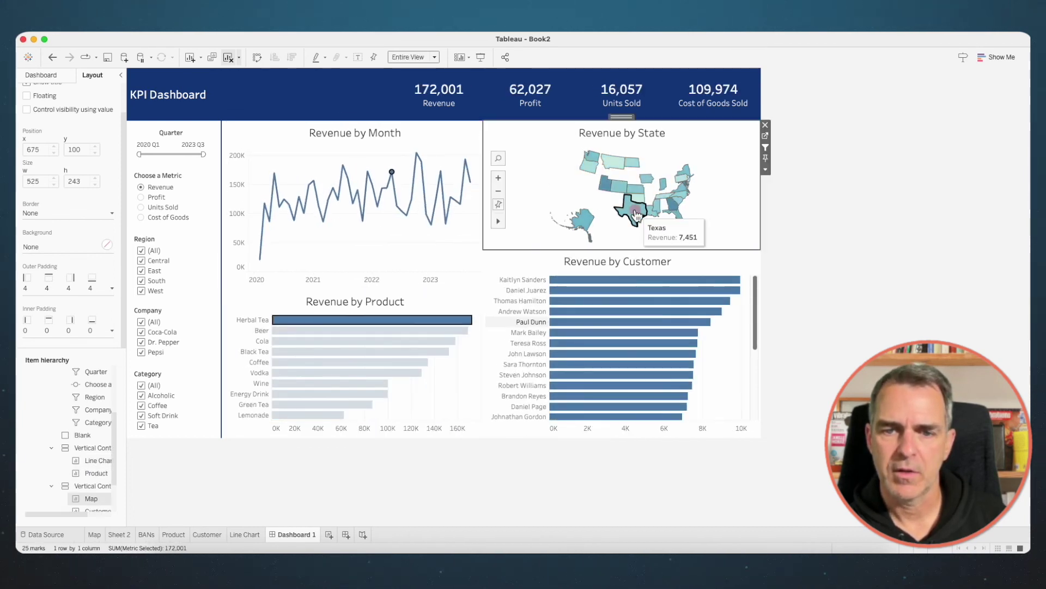